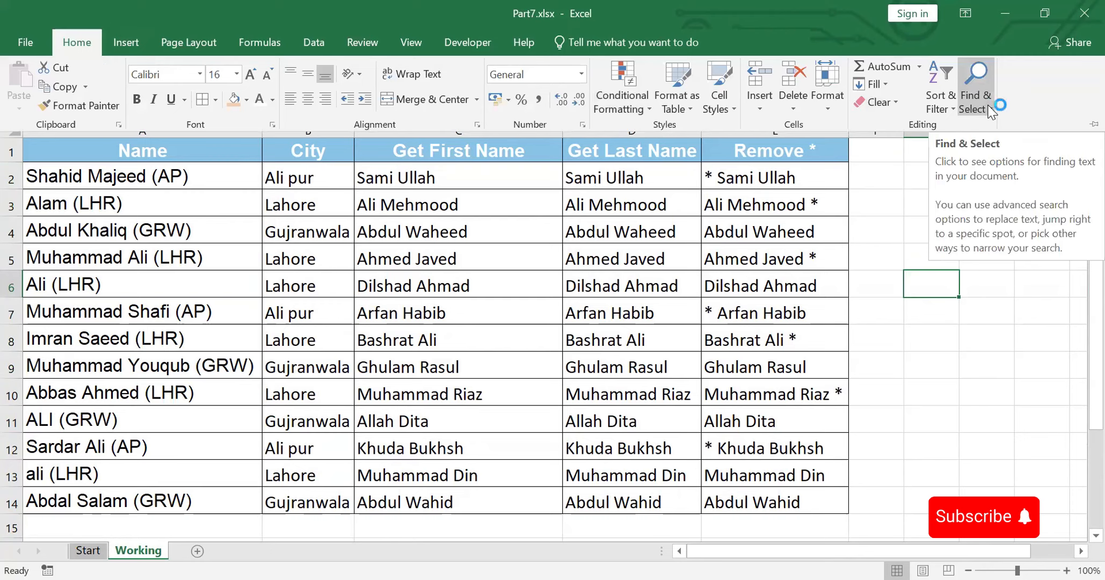
Look over the Find and Replace pages of the Find and Replace dialog and close it
{"action": "left_click", "coordinate": [990, 112]}
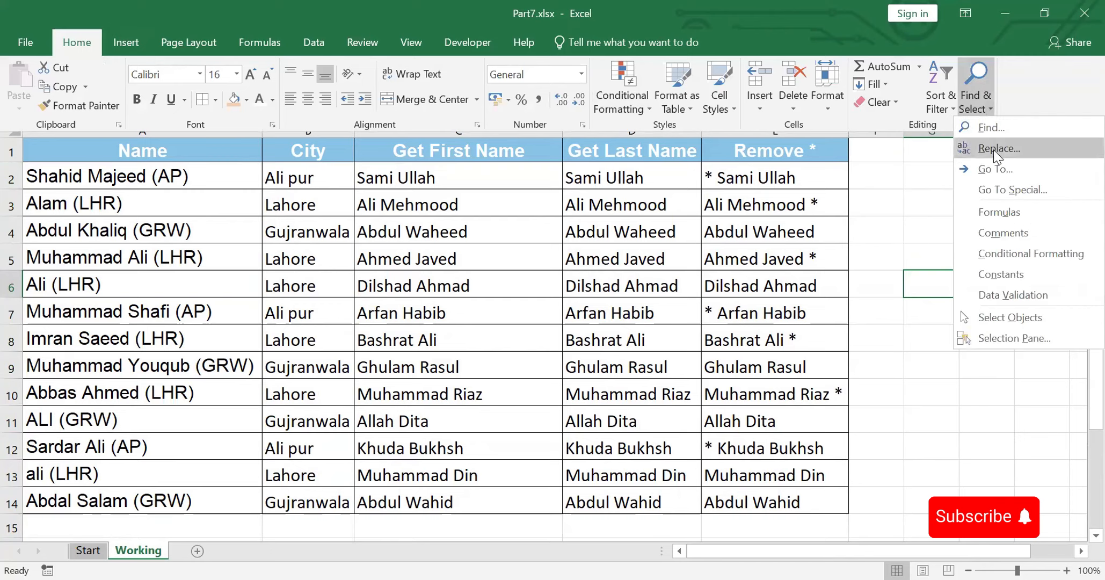
{"action": "left_click", "coordinate": [992, 128]}
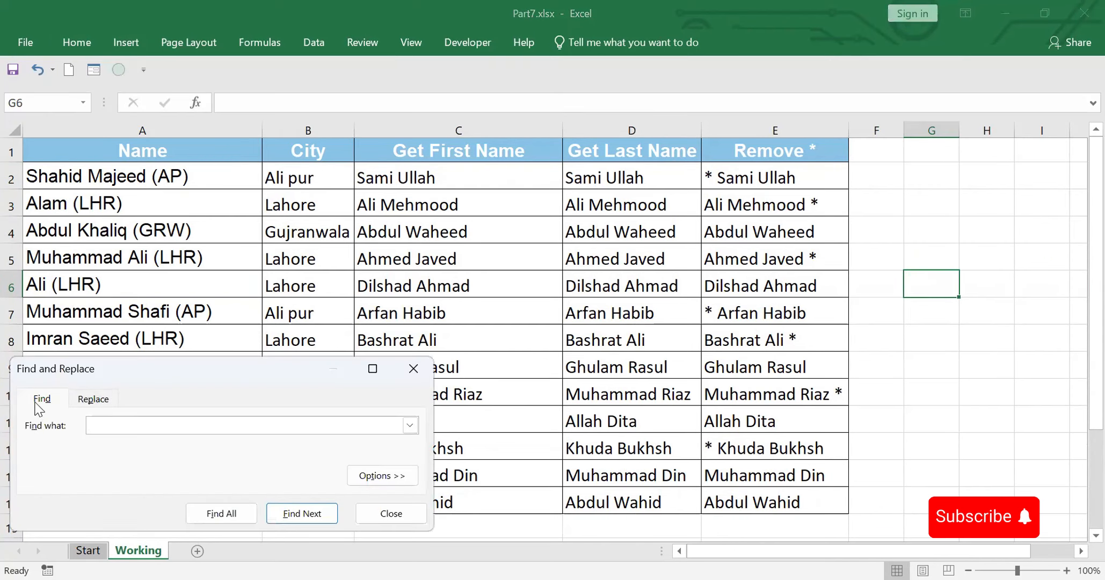
{"action": "left_click", "coordinate": [94, 399]}
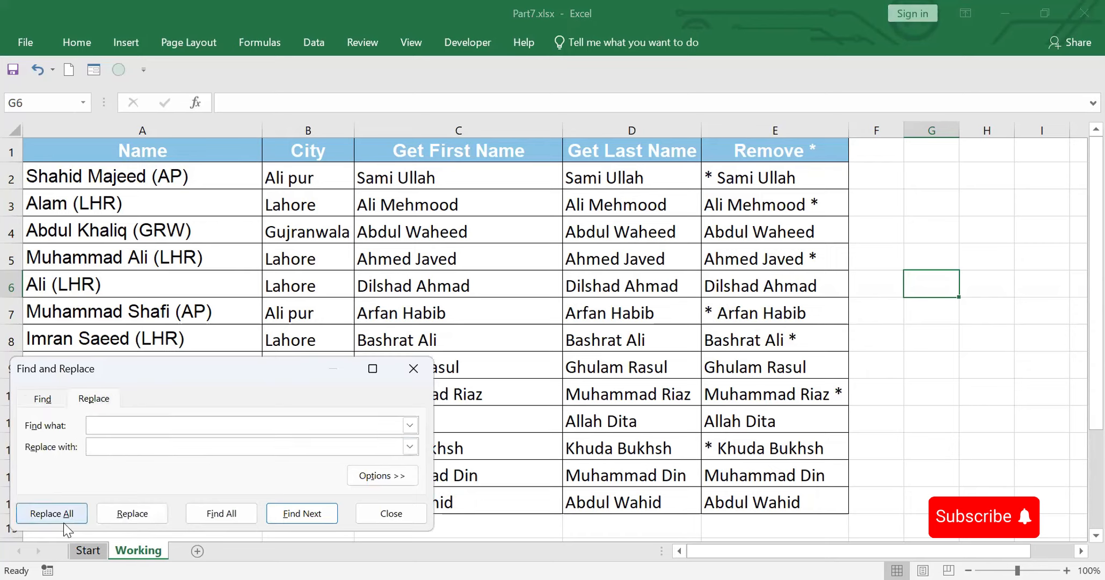
{"action": "left_click", "coordinate": [413, 370]}
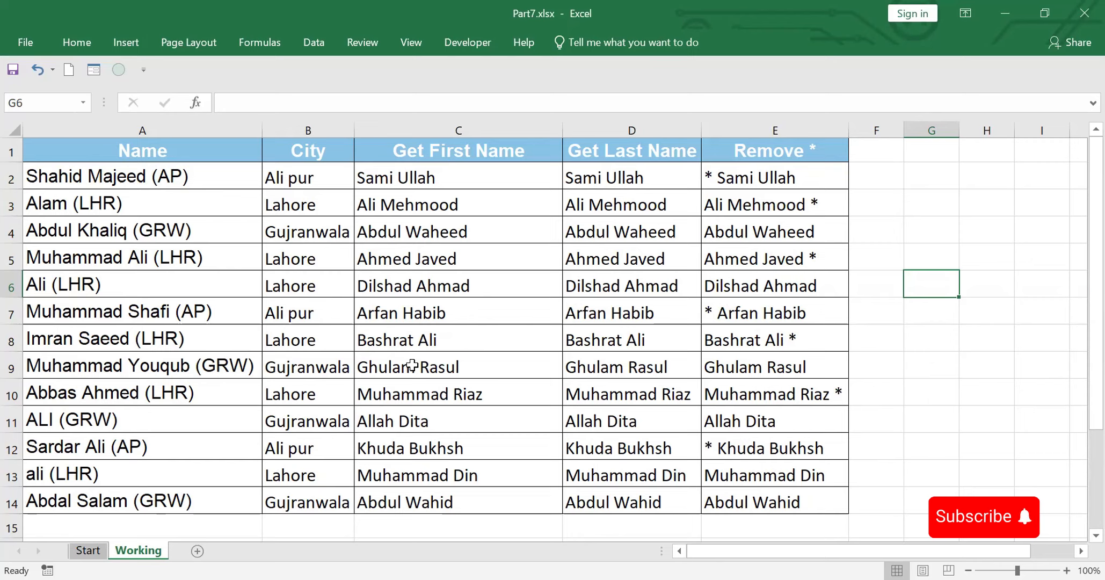
{"action": "key", "text": "ctrl+f"}
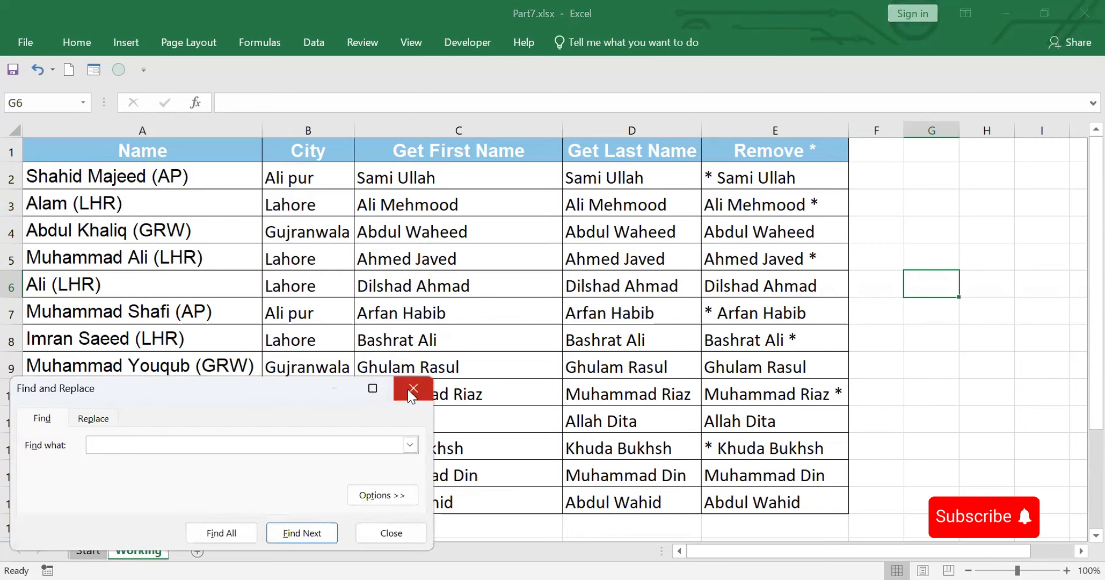
{"action": "left_click", "coordinate": [412, 390]}
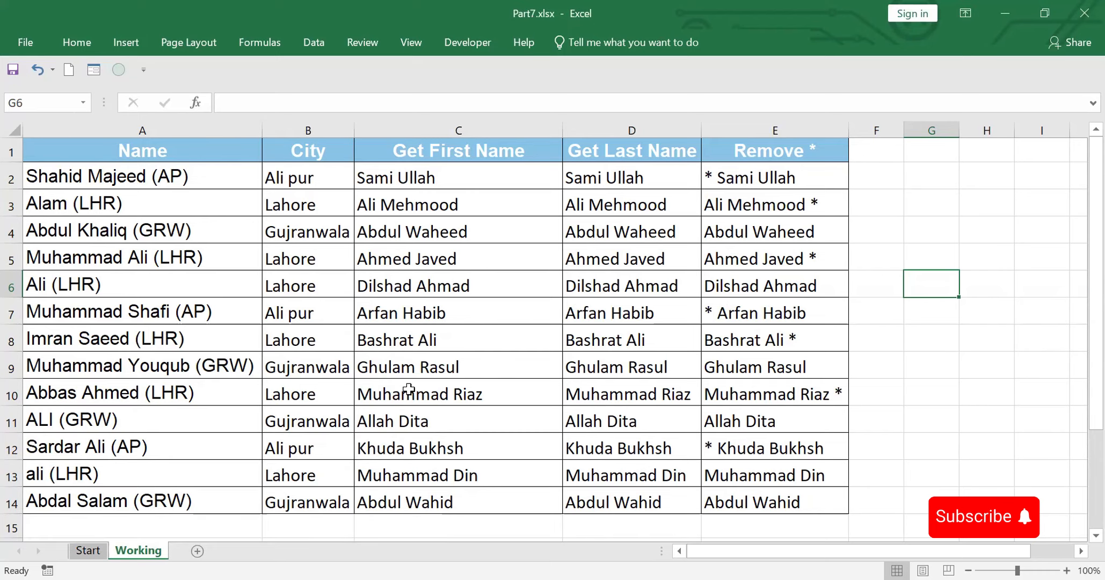
Replace every "AP" with "Ali Pur" across the whole selected table
{"action": "key", "text": "ctrl+h"}
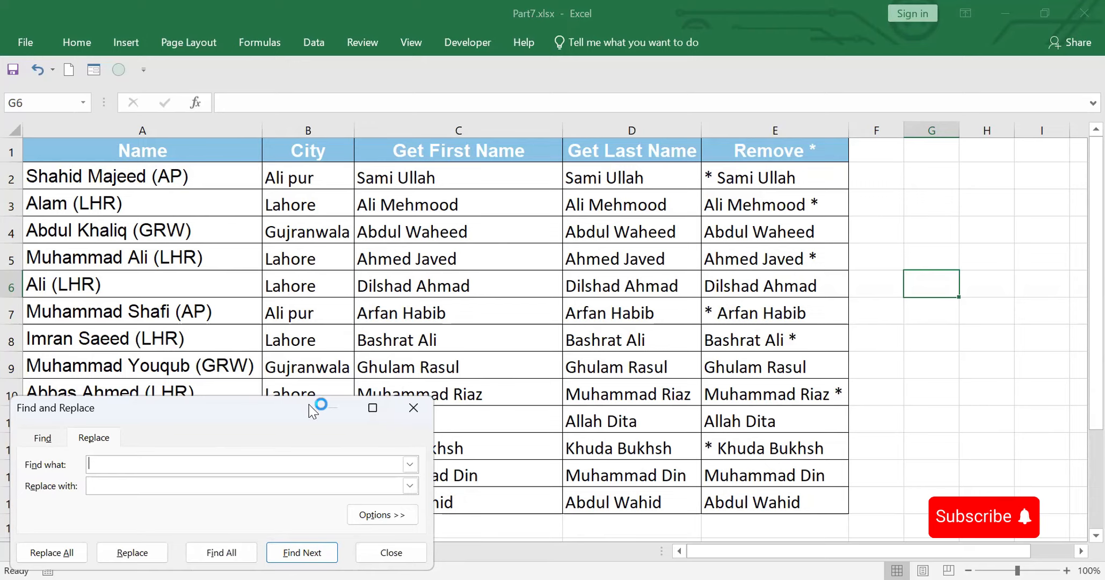
{"action": "left_click", "coordinate": [76, 157]}
{"action": "key", "text": "ctrl+a"}
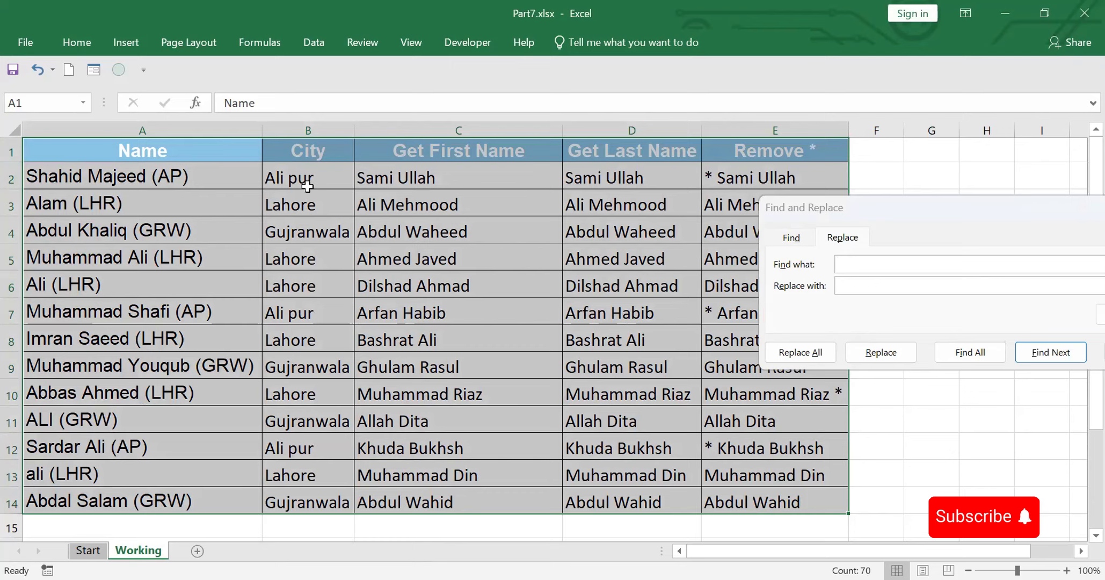
{"action": "left_click", "coordinate": [844, 263]}
{"action": "type", "text": "AP"}
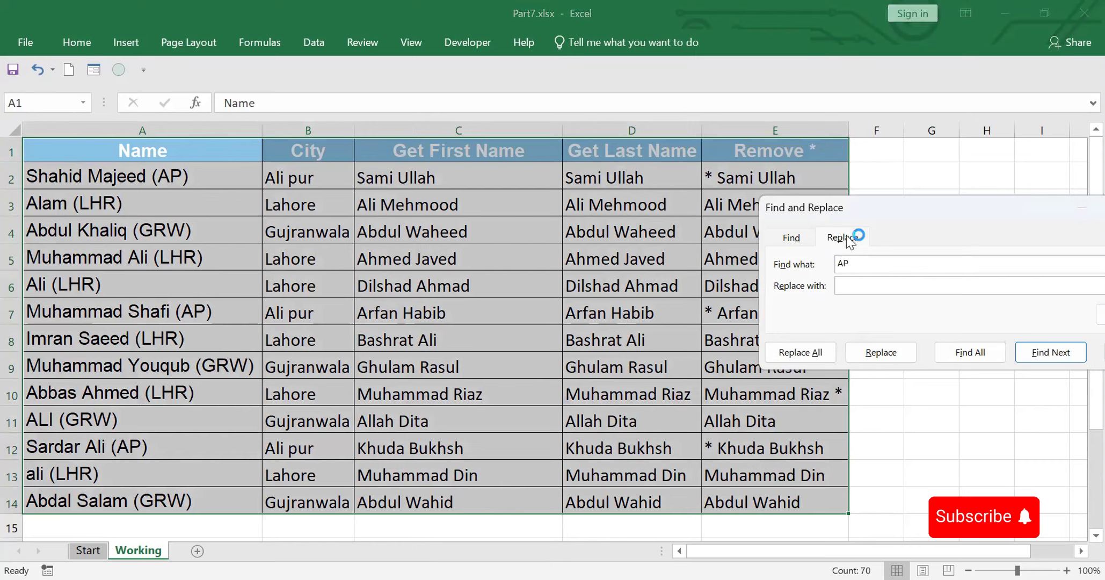
{"action": "left_click", "coordinate": [844, 286]}
{"action": "type", "text": "Ali Pur"}
{"action": "left_click", "coordinate": [800, 353]}
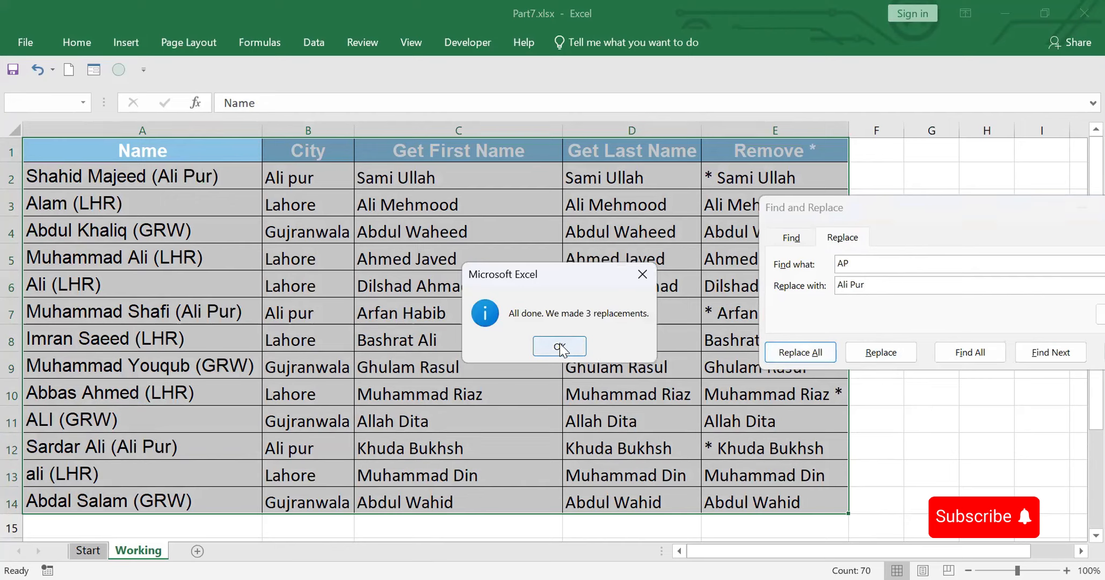
{"action": "left_click", "coordinate": [560, 347]}
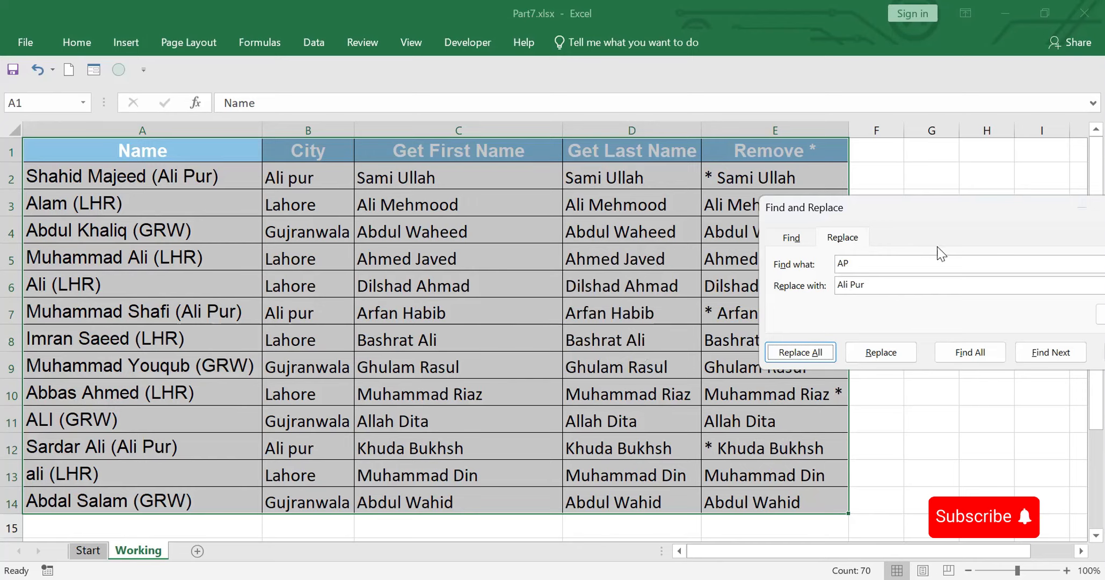
Replace every "LHR" with "Lahore" across the selected table
{"action": "left_click", "coordinate": [859, 263]}
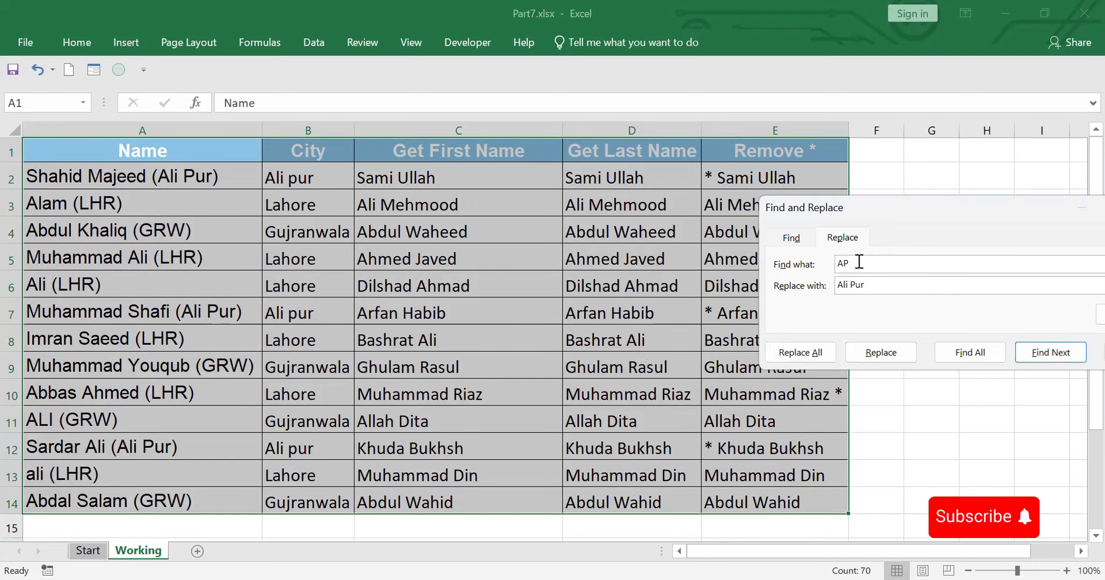
{"action": "key", "text": "BackSpace"}
{"action": "key", "text": "BackSpace"}
{"action": "type", "text": "LHR"}
{"action": "key", "text": "Tab"}
{"action": "type", "text": "Lahore"}
{"action": "left_click", "coordinate": [801, 352]}
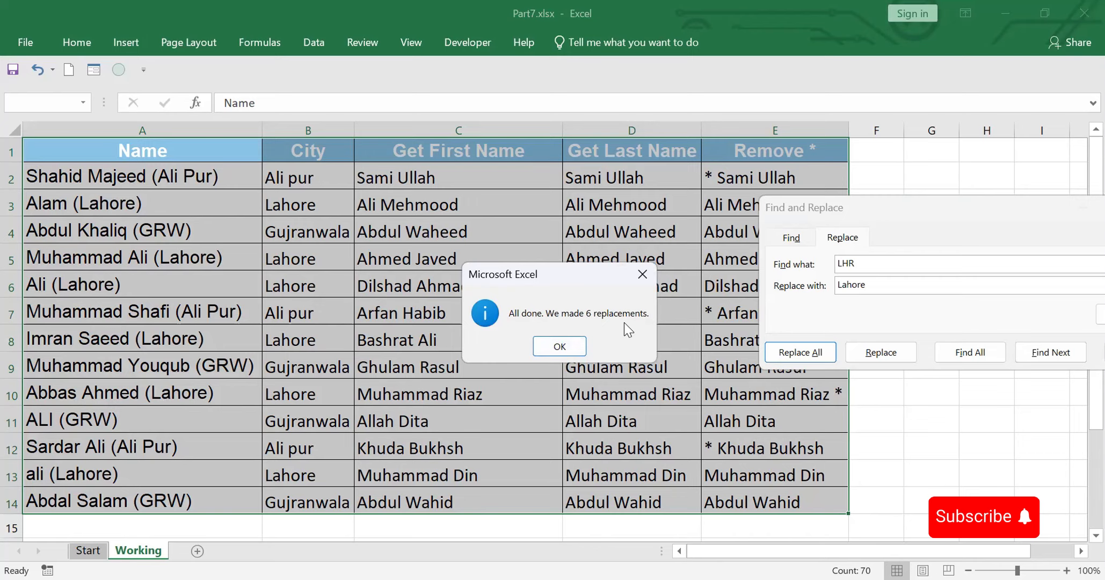
{"action": "left_click", "coordinate": [559, 347]}
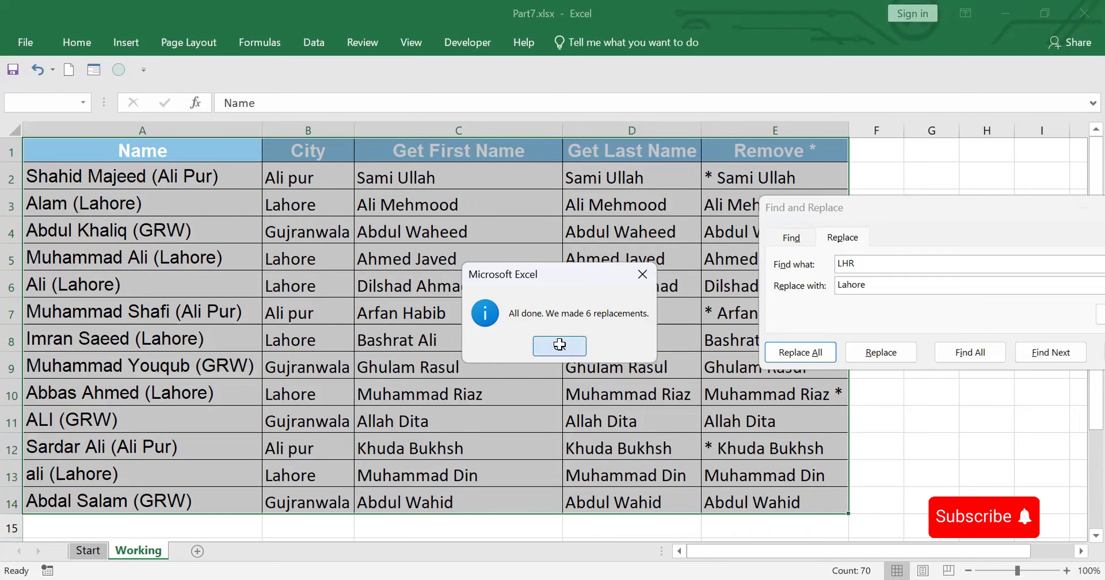
Replace every "GRW" with "Gujranwala" across the selected table and autofit the width of column A
{"action": "left_click", "coordinate": [874, 262]}
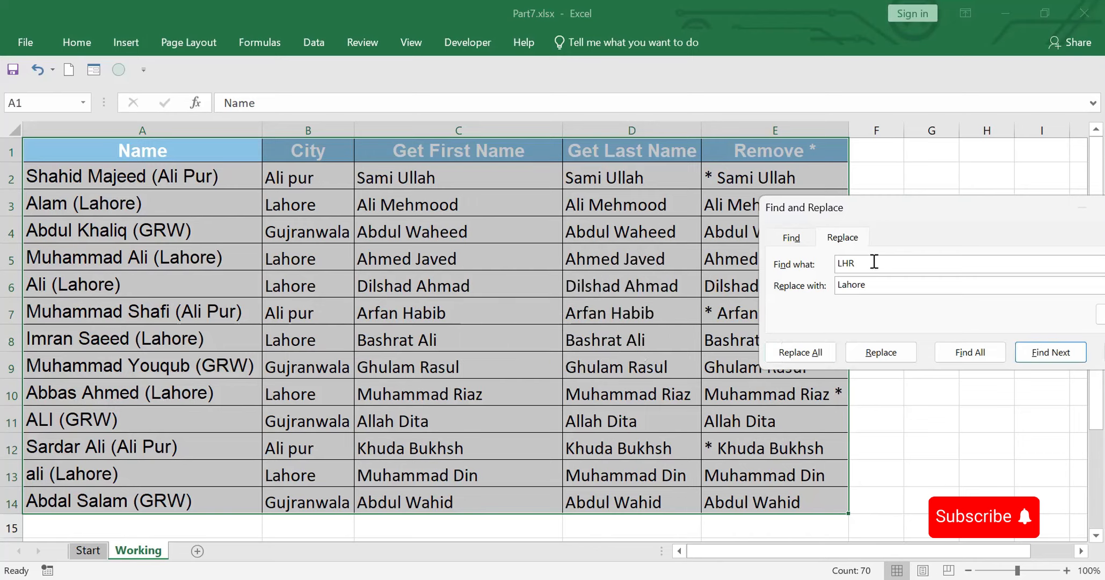
{"action": "key", "text": "BackSpace"}
{"action": "key", "text": "BackSpace"}
{"action": "key", "text": "BackSpace"}
{"action": "type", "text": "GRW"}
{"action": "left_click", "coordinate": [870, 285]}
{"action": "key", "text": "BackSpace"}
{"action": "key", "text": "BackSpace"}
{"action": "key", "text": "BackSpace"}
{"action": "key", "text": "BackSpace"}
{"action": "key", "text": "BackSpace"}
{"action": "key", "text": "BackSpace"}
{"action": "type", "text": "Gujranwala"}
{"action": "left_click", "coordinate": [808, 353]}
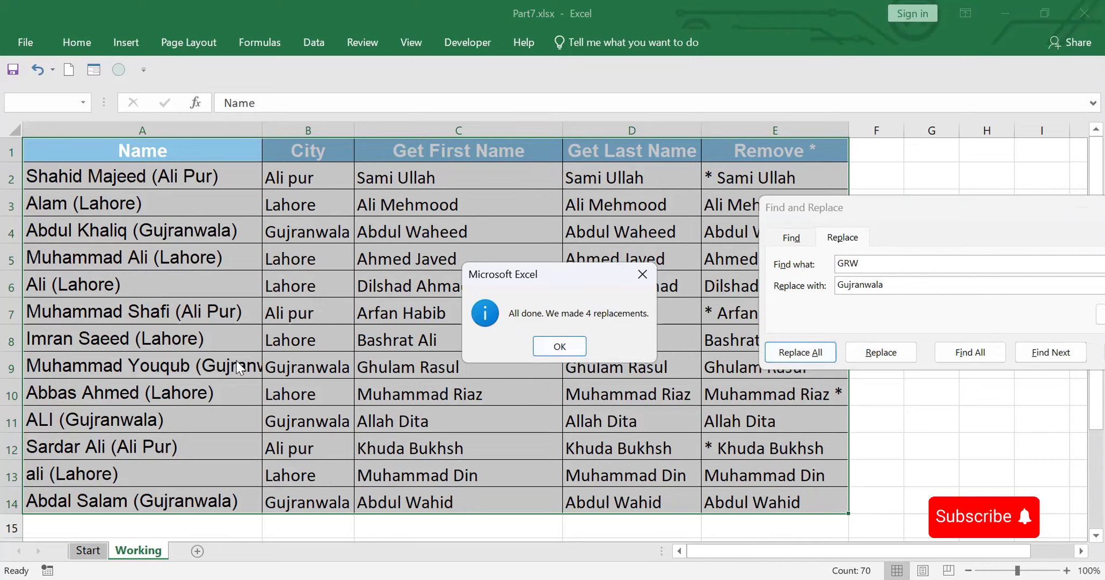
{"action": "left_click", "coordinate": [561, 344]}
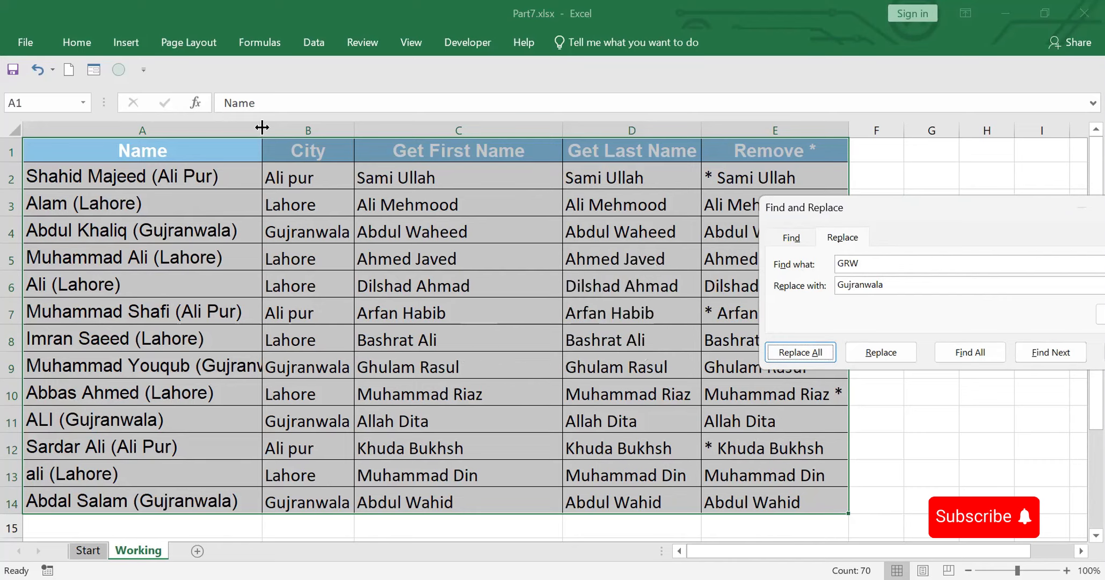
{"action": "double_click", "coordinate": [261, 125]}
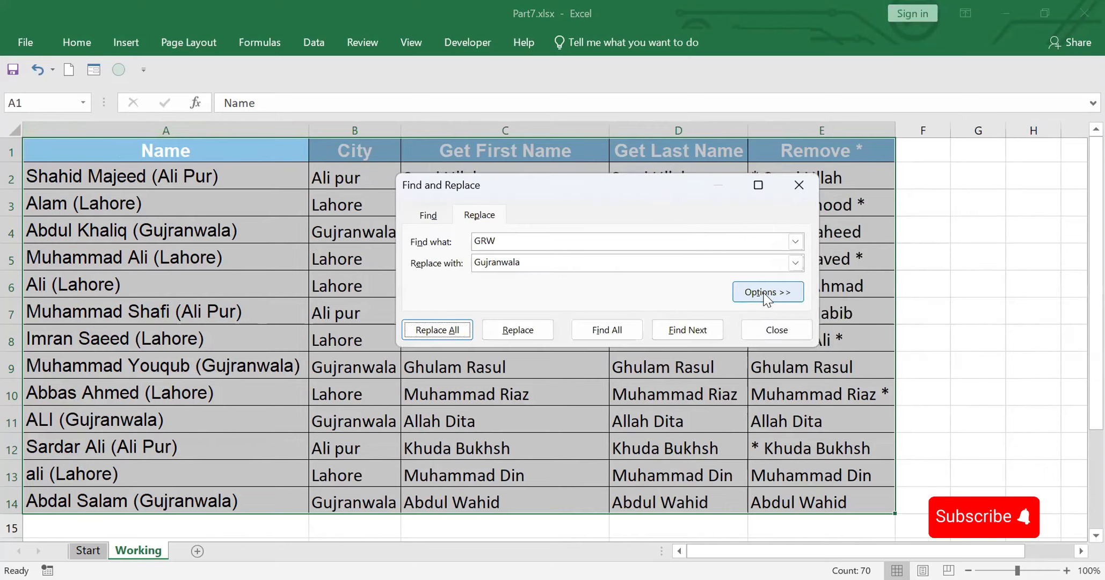
Expand the replace options, examine the Within, Search and Look in choices, and close the dialog with cell B2 selected
{"action": "left_click", "coordinate": [769, 291]}
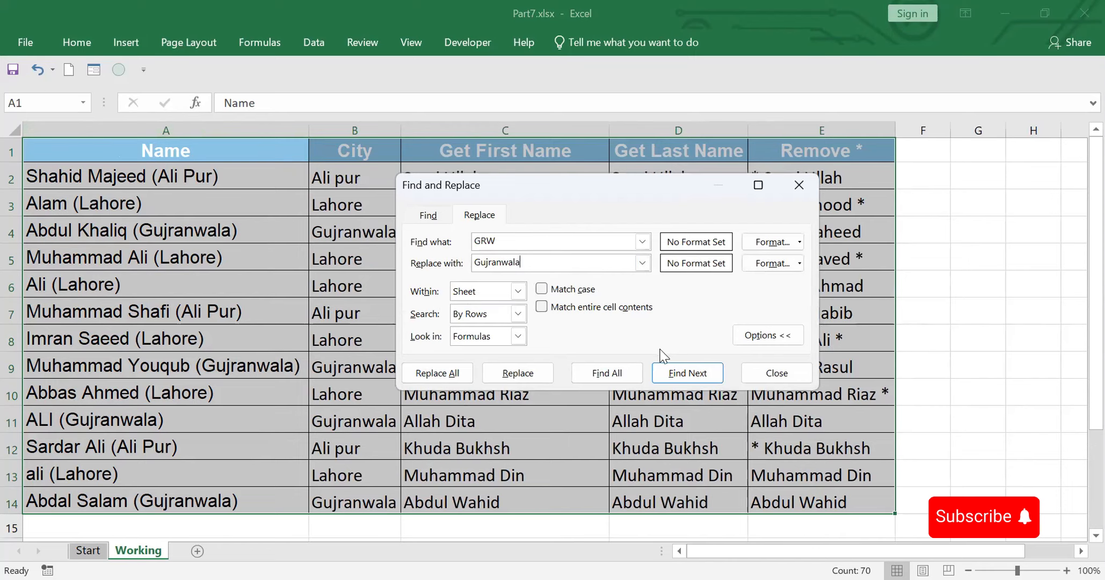
{"action": "left_click", "coordinate": [518, 290]}
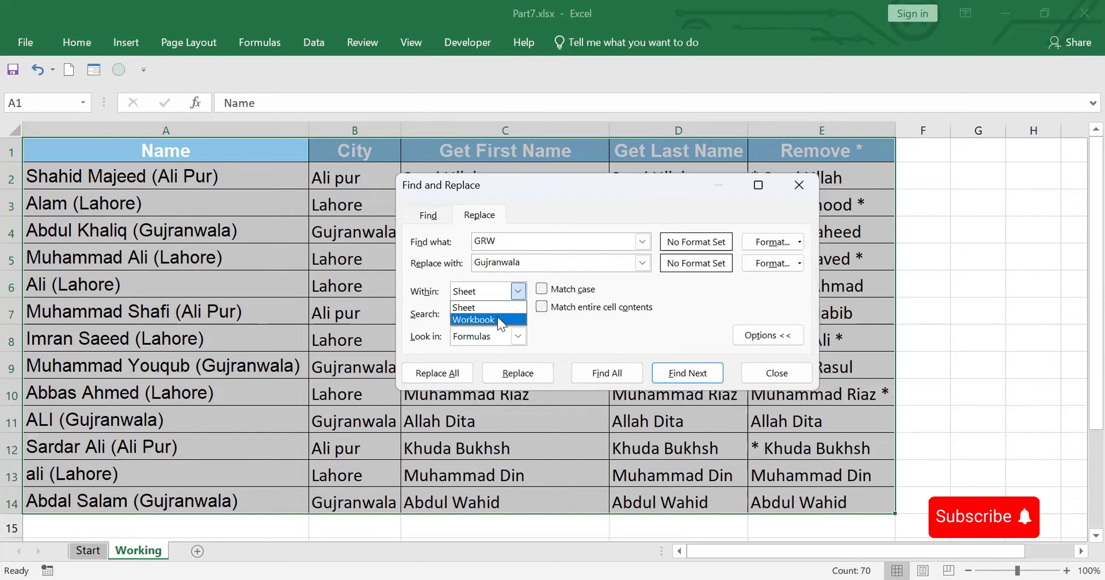
{"action": "left_click", "coordinate": [465, 308]}
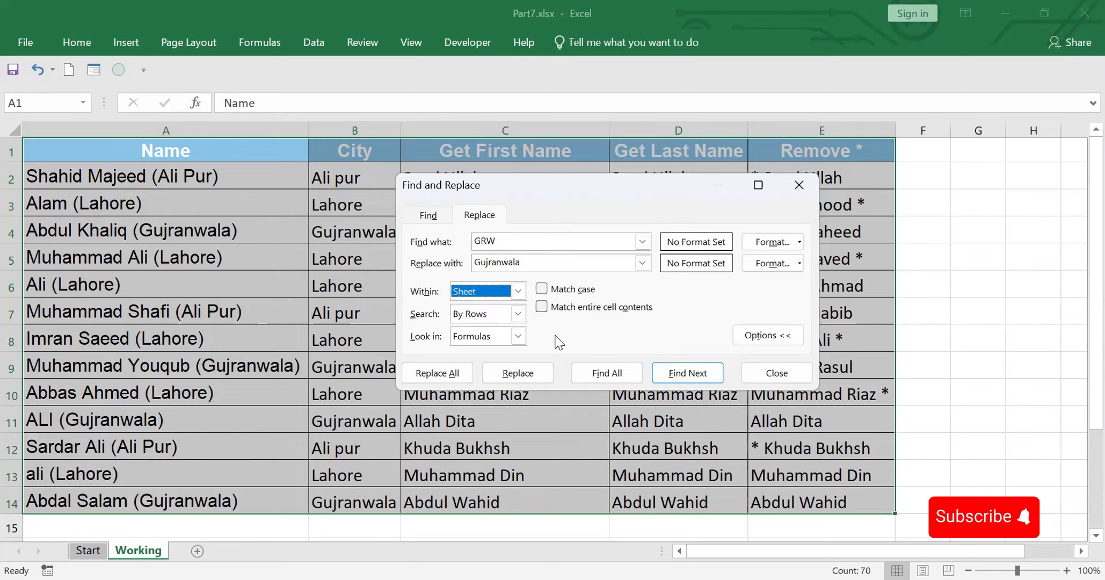
{"action": "left_click", "coordinate": [518, 315]}
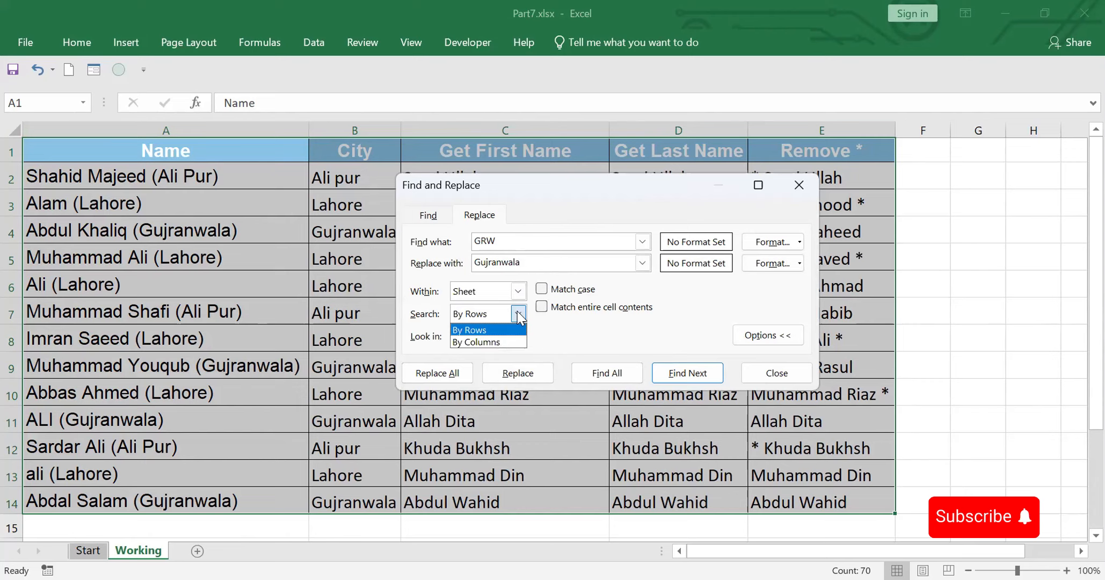
{"action": "left_click", "coordinate": [518, 315]}
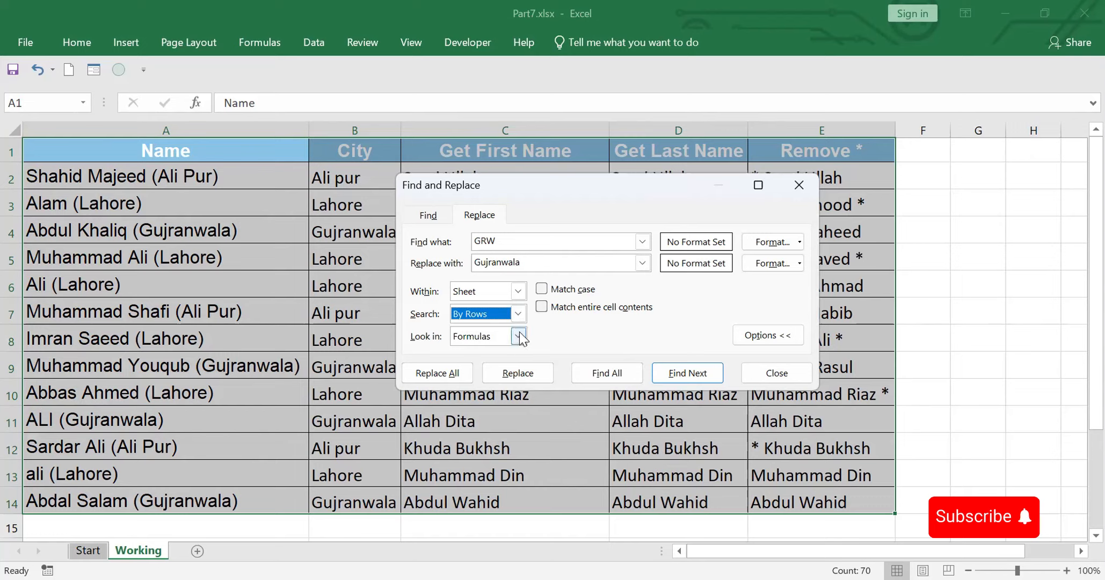
{"action": "left_click", "coordinate": [519, 336]}
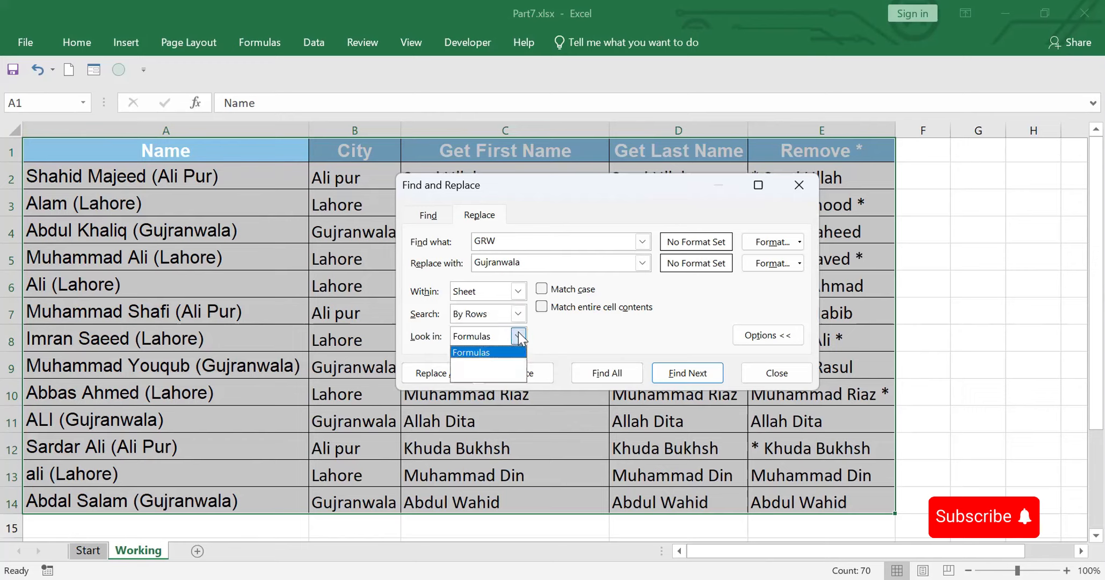
{"action": "left_click", "coordinate": [568, 333]}
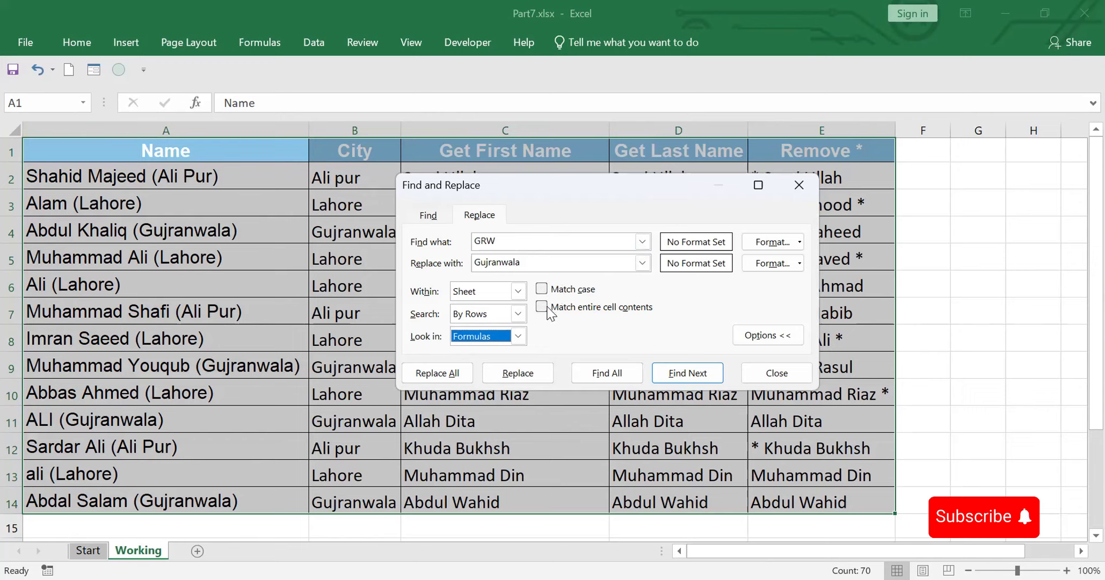
{"action": "left_click", "coordinate": [323, 178]}
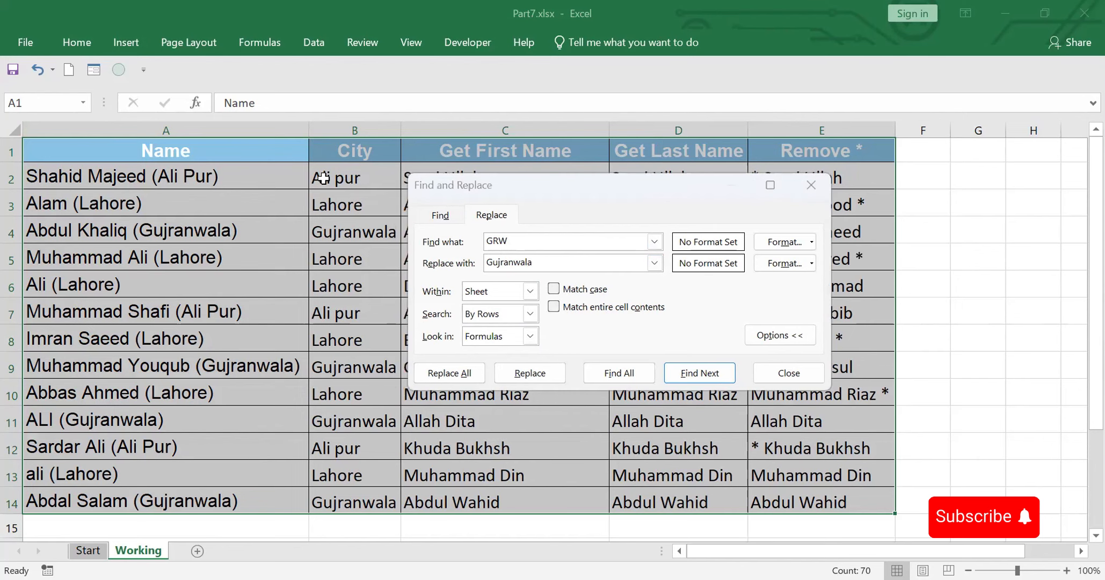
{"action": "left_click", "coordinate": [323, 178]}
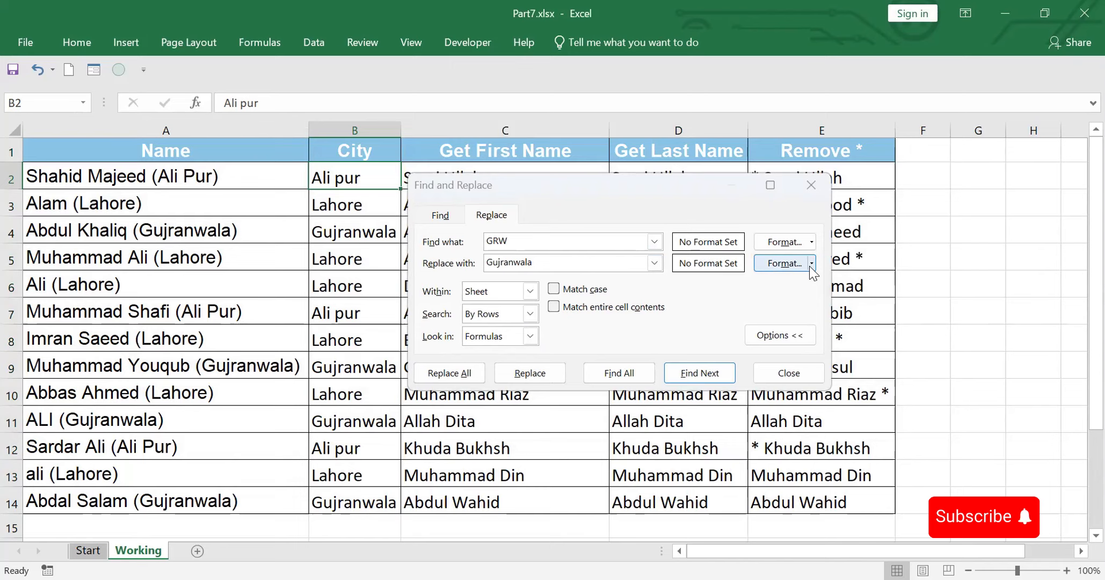
{"action": "left_click", "coordinate": [809, 186]}
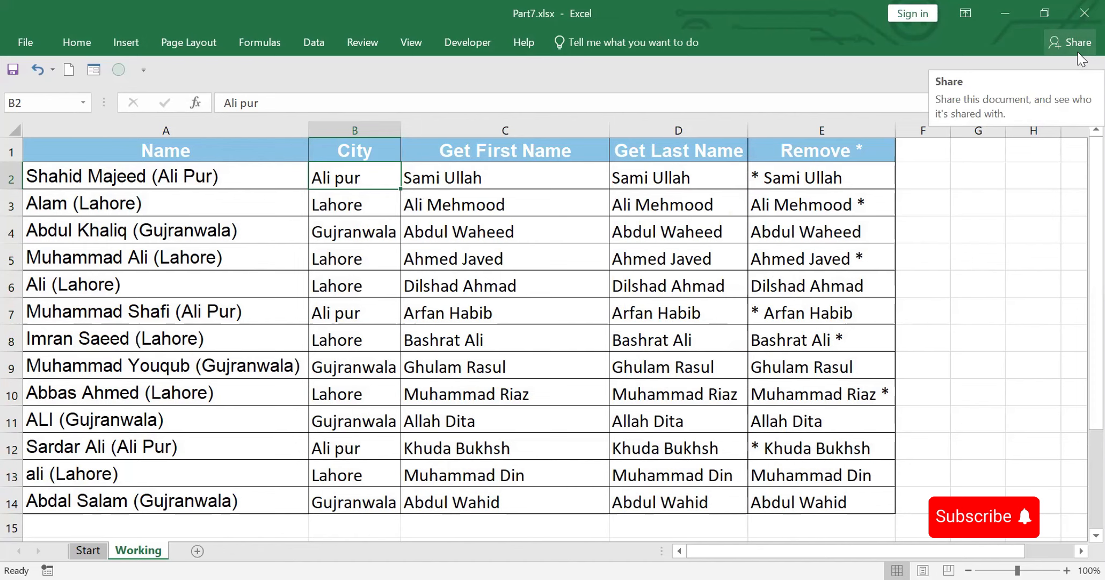
Select the Name column and enter "(*)" as the text to find for a replacement
{"action": "left_click", "coordinate": [167, 128]}
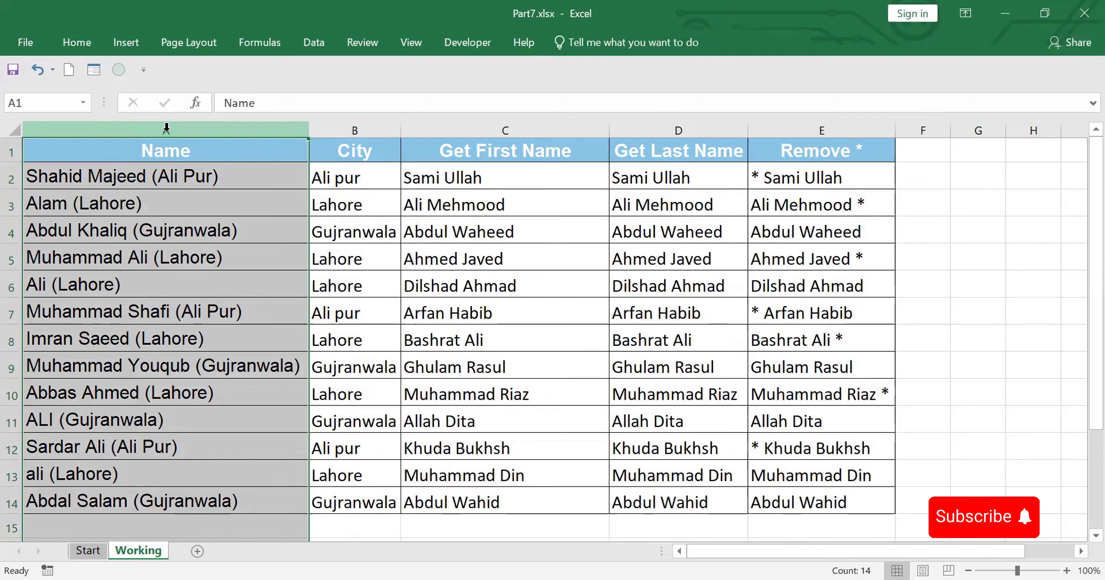
{"action": "key", "text": "ctrl+h"}
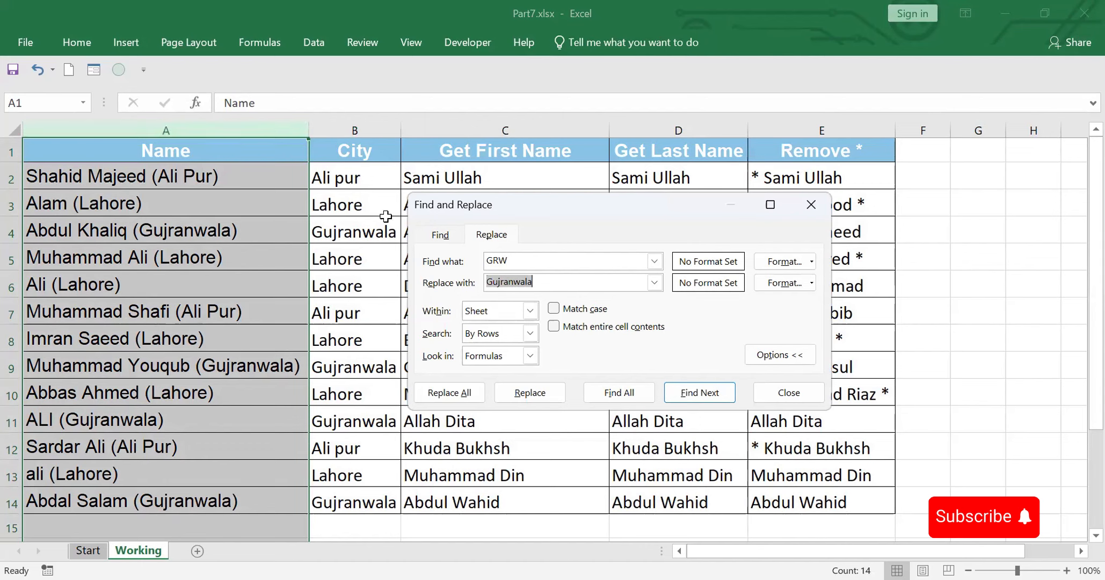
{"action": "left_click", "coordinate": [514, 256]}
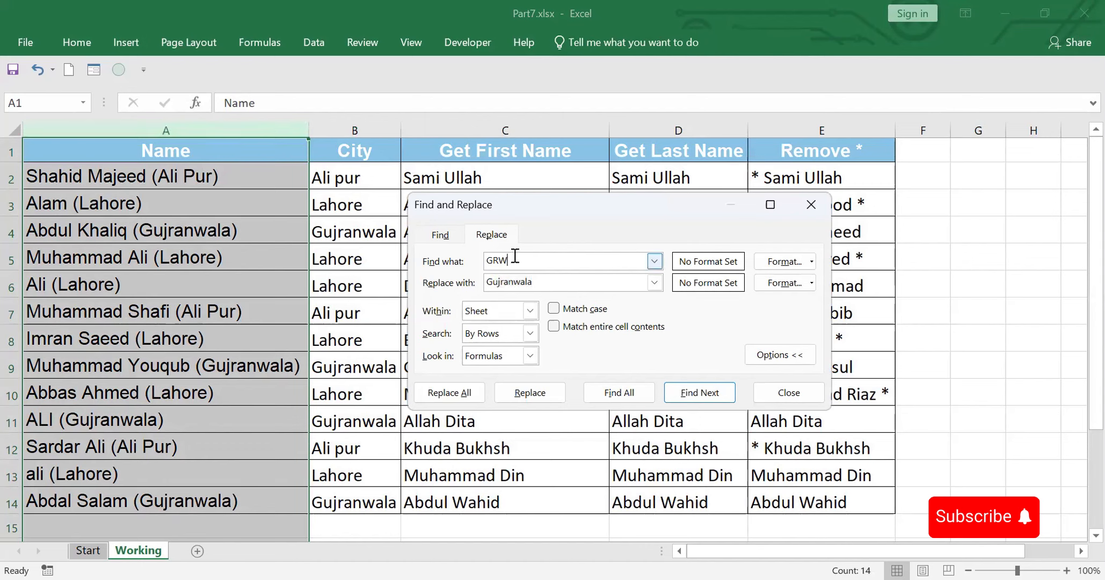
{"action": "key", "text": "BackSpace"}
{"action": "key", "text": "BackSpace"}
{"action": "key", "text": "BackSpace"}
{"action": "type", "text": "("}
Shorten the bracketed text at the end of cell A2 to "(Ali)"
{"action": "left_click", "coordinate": [195, 175]}
{"action": "left_click", "coordinate": [344, 103]}
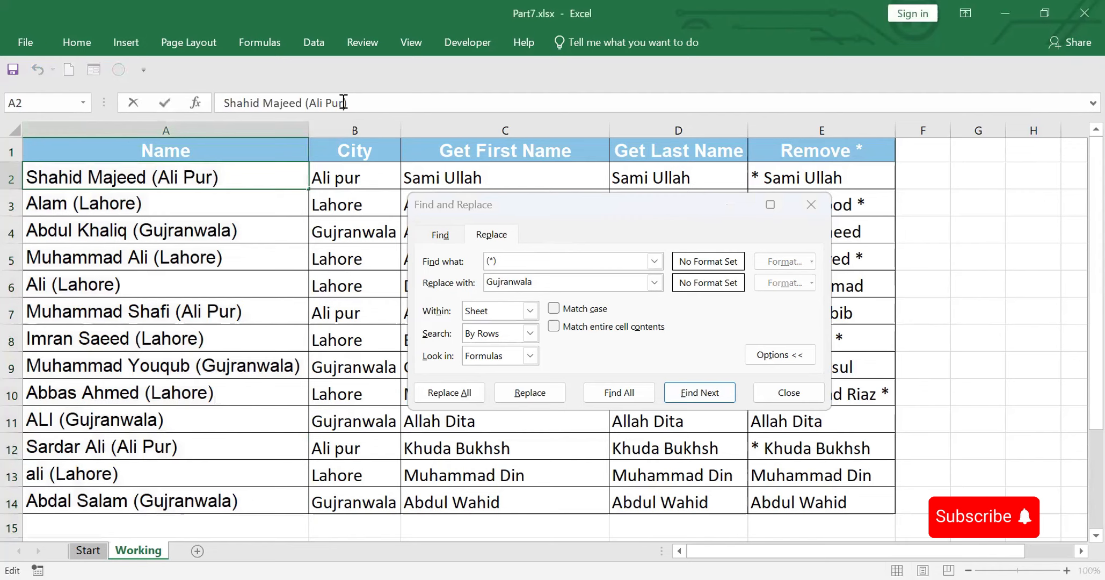
{"action": "key", "text": "BackSpace"}
{"action": "key", "text": "BackSpace"}
{"action": "key", "text": "BackSpace"}
{"action": "key", "text": "BackSpace"}
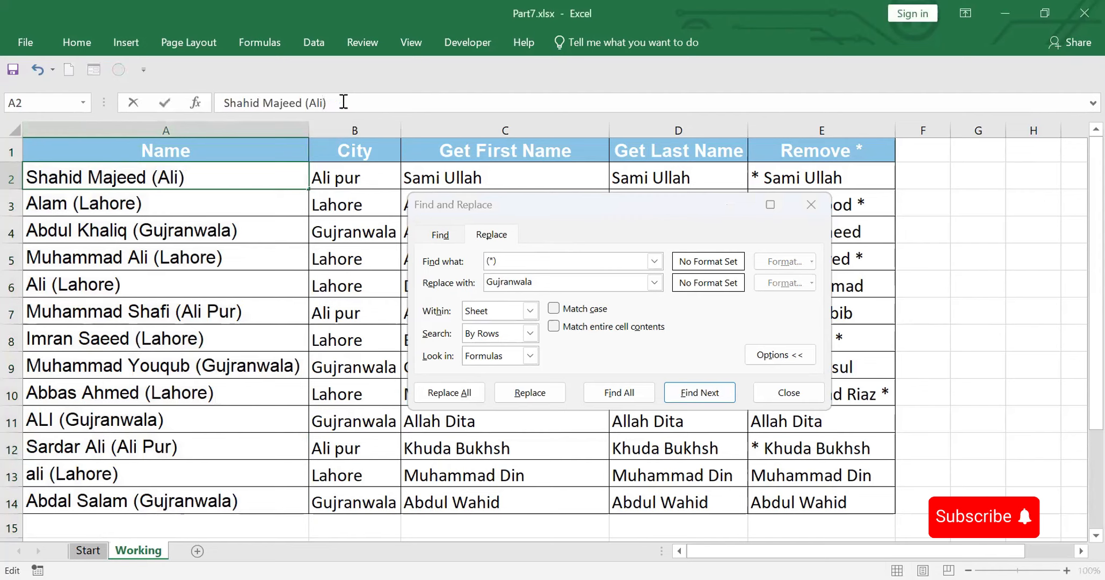
Shorten the bracketed text at the end of cell A5 to "(Lahor)"
{"action": "left_click", "coordinate": [191, 260]}
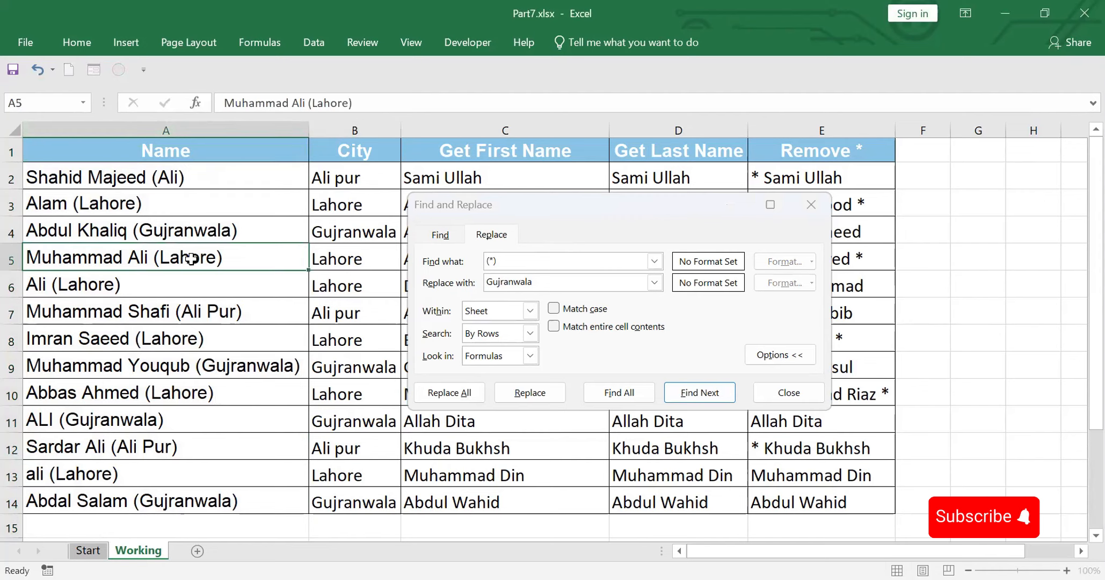
{"action": "left_click", "coordinate": [347, 102]}
{"action": "key", "text": "BackSpace"}
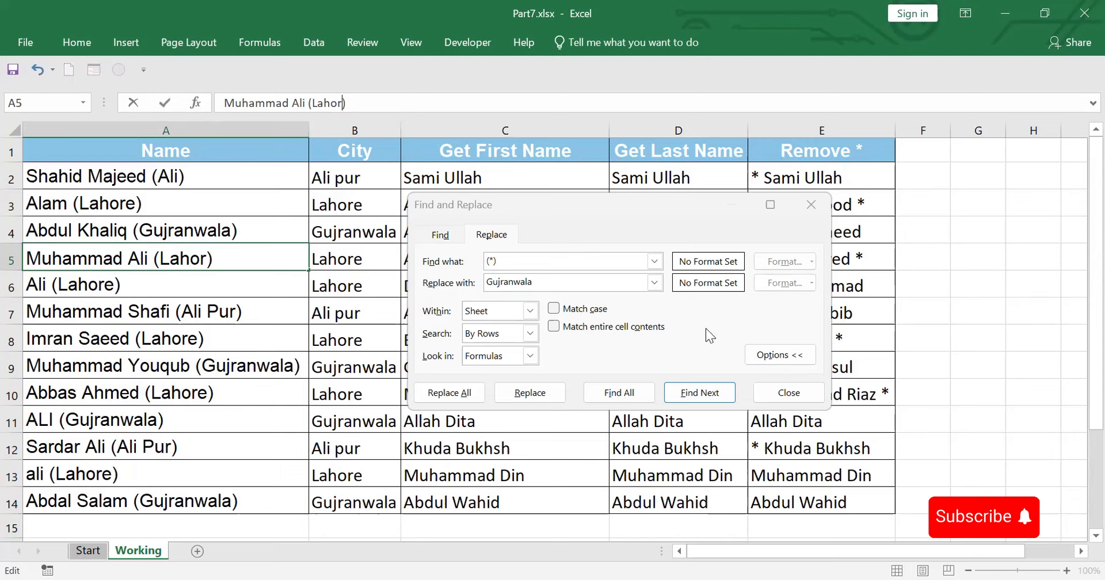
Remove all bracketed text from the Name column by replacing every "(*)" with nothing
{"action": "left_click", "coordinate": [545, 282]}
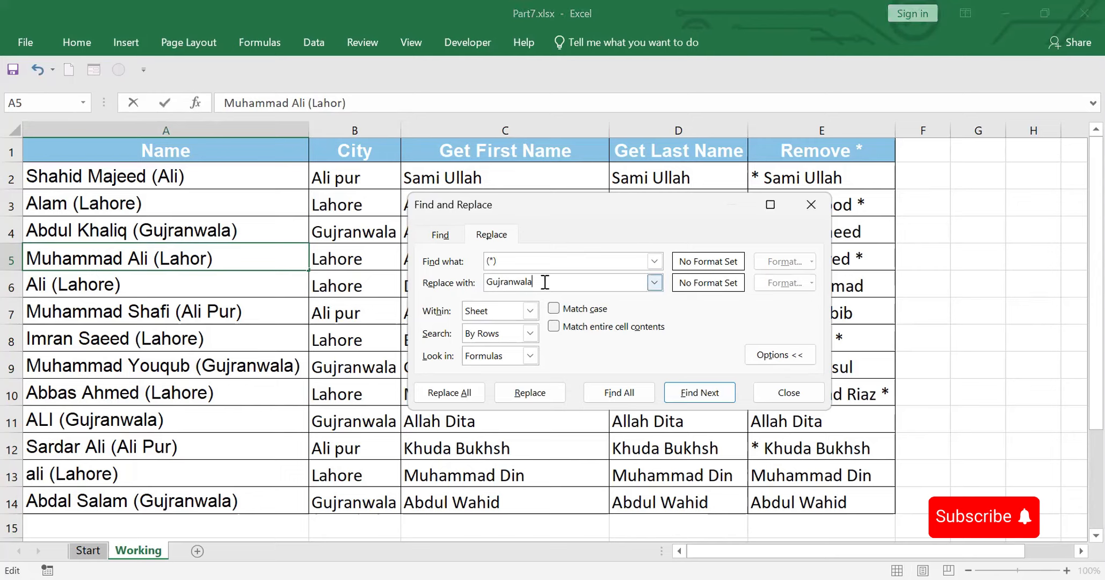
{"action": "key", "text": "BackSpace"}
{"action": "key", "text": "BackSpace"}
{"action": "key", "text": "BackSpace"}
{"action": "key", "text": "BackSpace"}
{"action": "key", "text": "BackSpace"}
{"action": "key", "text": "BackSpace"}
{"action": "key", "text": "BackSpace"}
{"action": "key", "text": "BackSpace"}
{"action": "key", "text": "BackSpace"}
{"action": "key", "text": "BackSpace"}
{"action": "left_click", "coordinate": [188, 127]}
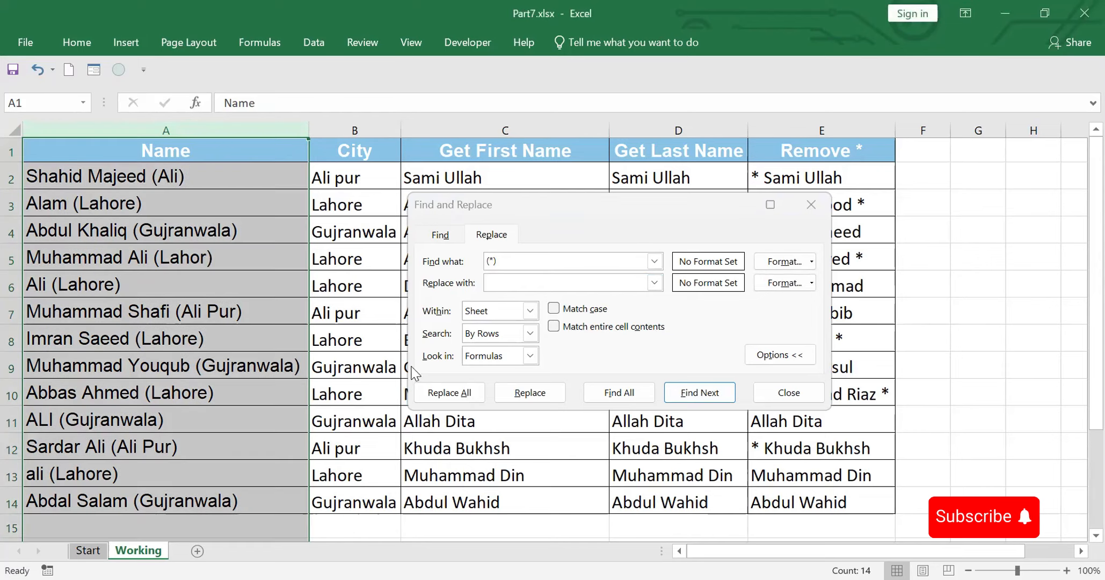
{"action": "left_click", "coordinate": [450, 392]}
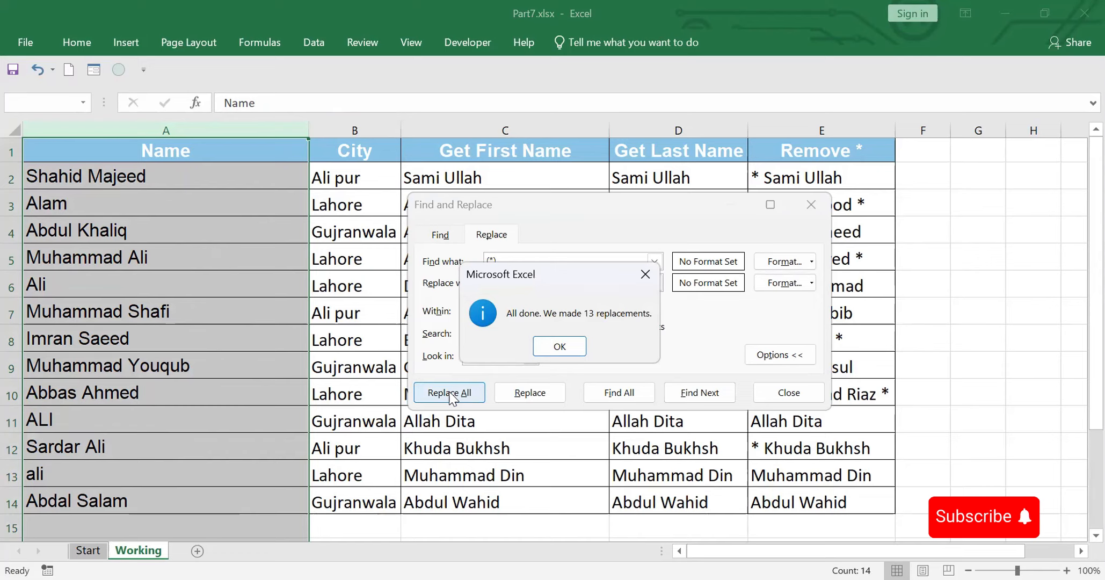
{"action": "left_click", "coordinate": [643, 276]}
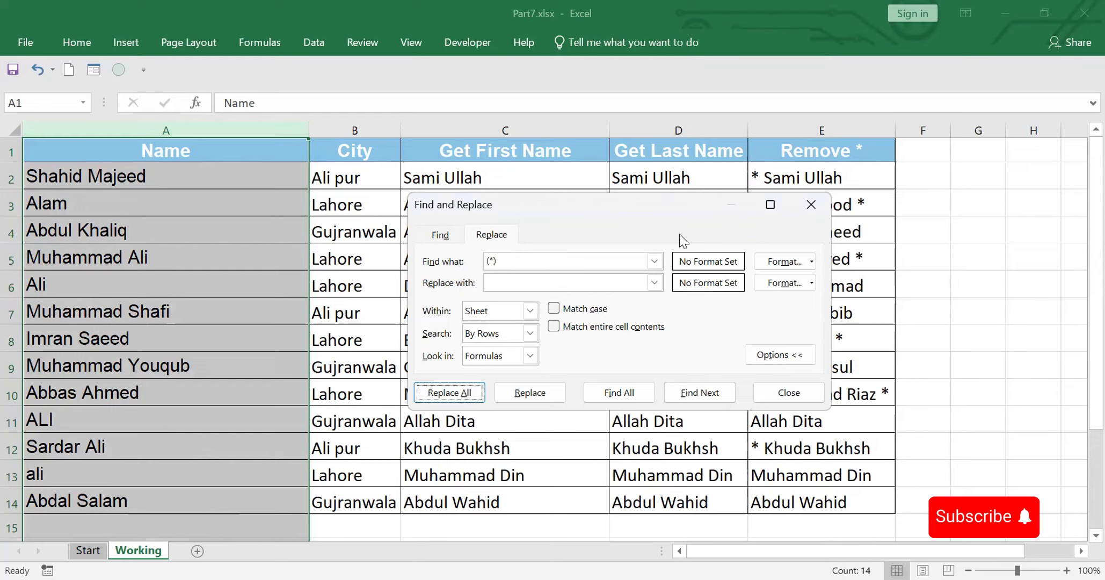
Select the Name and City columns and enter "ALI" as the text to find and a new first name as its replacement
{"action": "left_click_drag", "start_coordinate": [671, 201], "coordinate": [805, 169]}
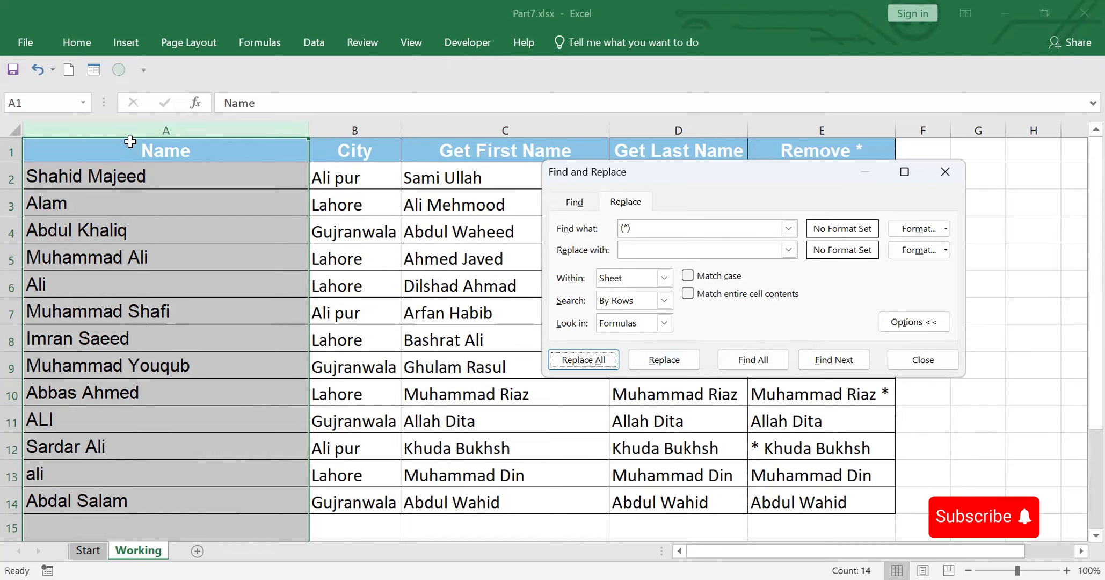
{"action": "left_click_drag", "start_coordinate": [130, 141], "coordinate": [379, 153]}
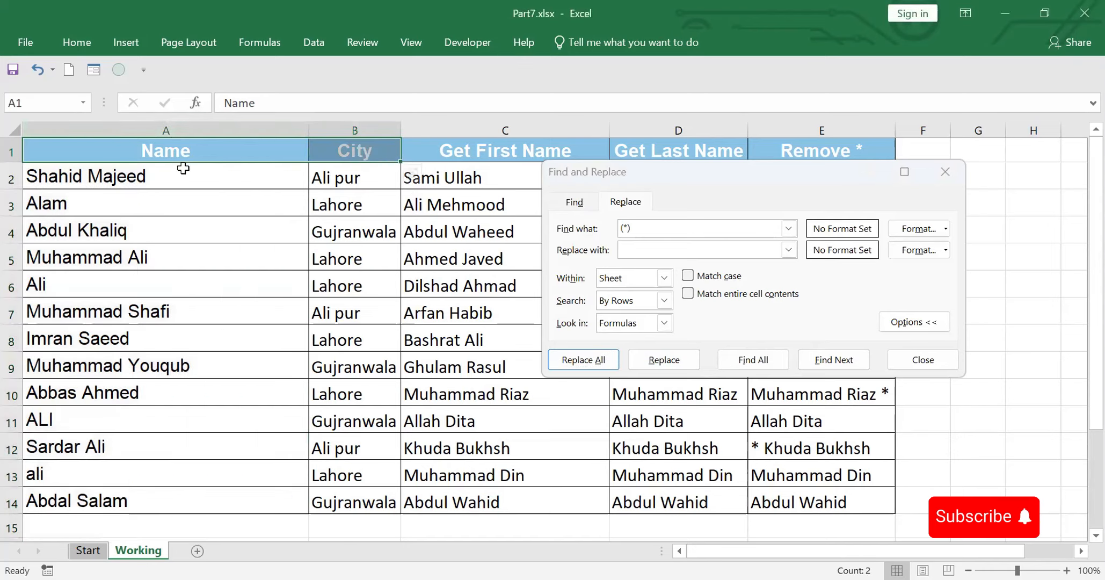
{"action": "left_click_drag", "start_coordinate": [172, 129], "coordinate": [337, 153]}
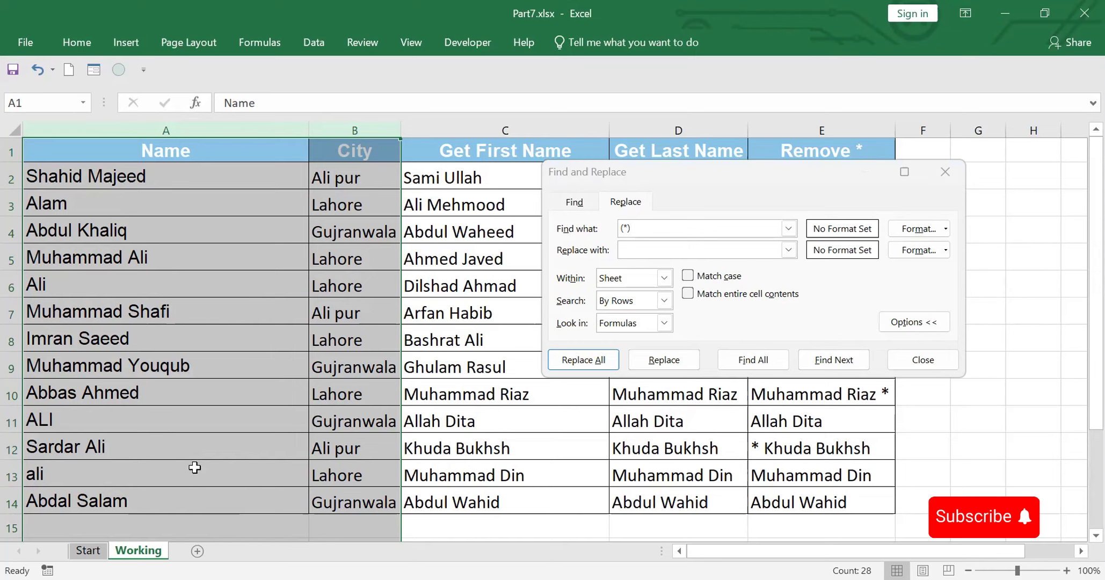
{"action": "left_click", "coordinate": [637, 228]}
{"action": "key", "text": "BackSpace"}
{"action": "key", "text": "BackSpace"}
{"action": "key", "text": "BackSpace"}
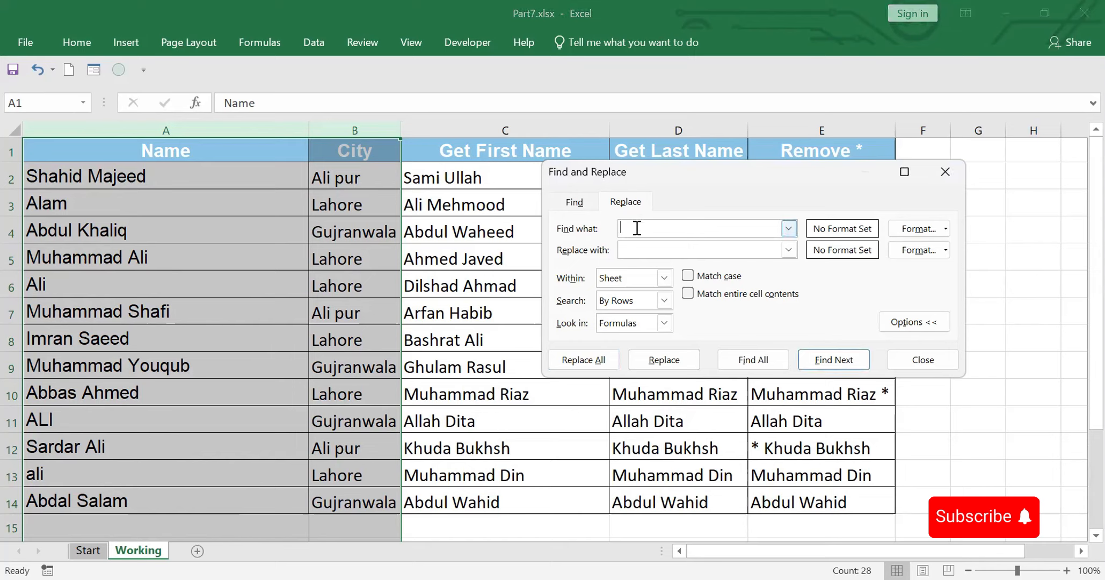
{"action": "type", "text": "ALI"}
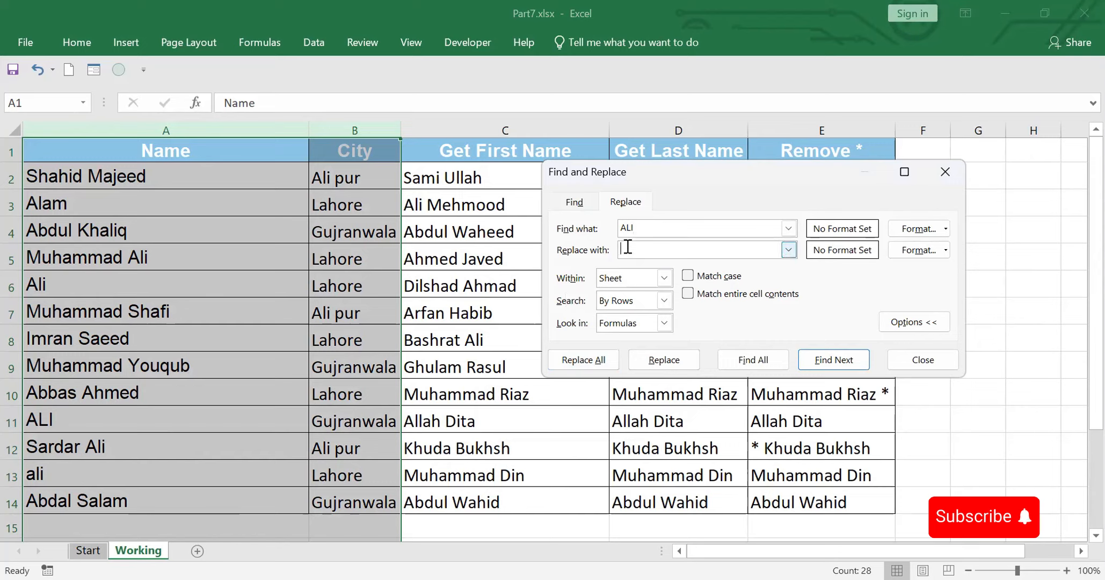
{"action": "type", "text": "Naveed"}
Replace all "ALI" matches in both columns without matching case, close the dialog and undo the replacement
{"action": "left_click", "coordinate": [585, 360]}
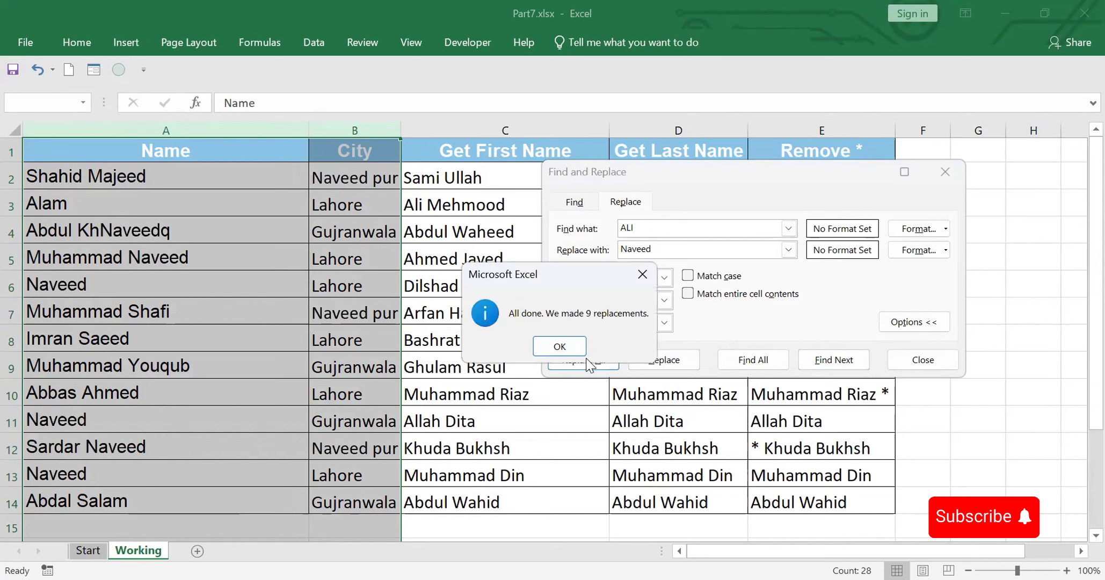
{"action": "left_click", "coordinate": [641, 272]}
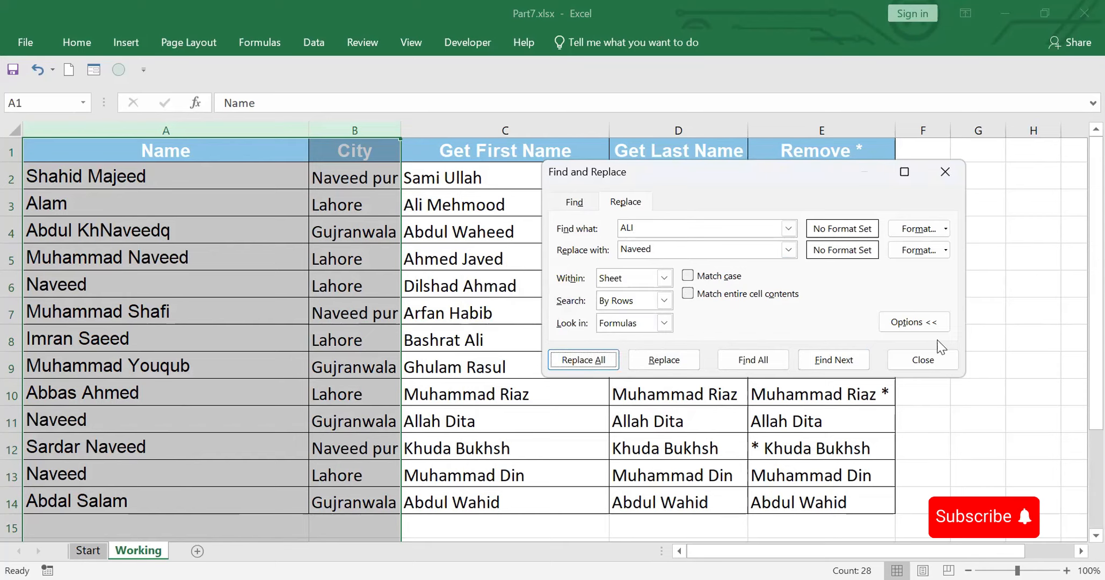
{"action": "left_click", "coordinate": [948, 172]}
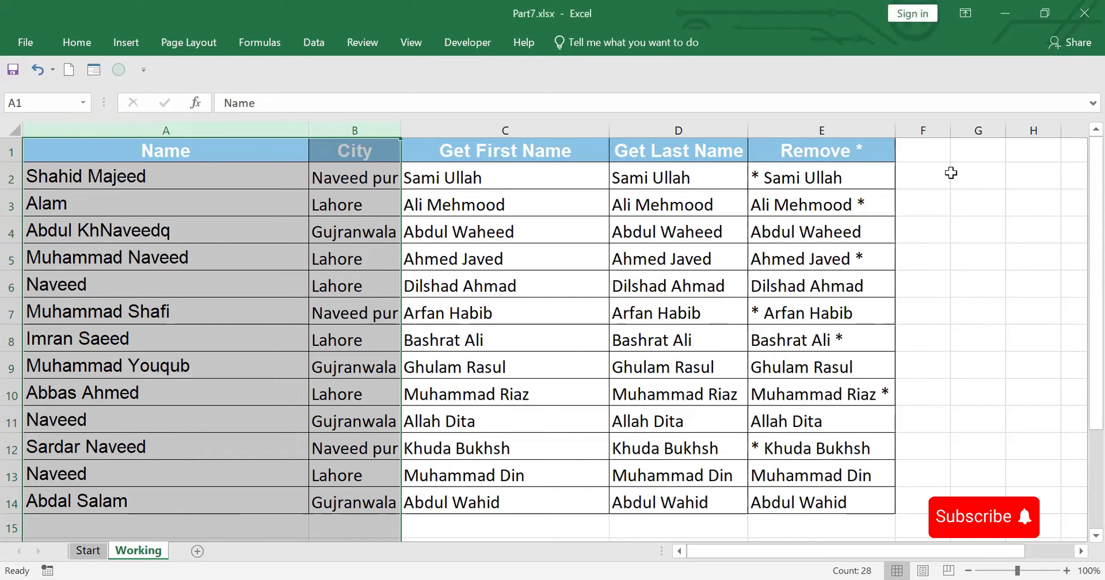
{"action": "key", "text": "ctrl+z"}
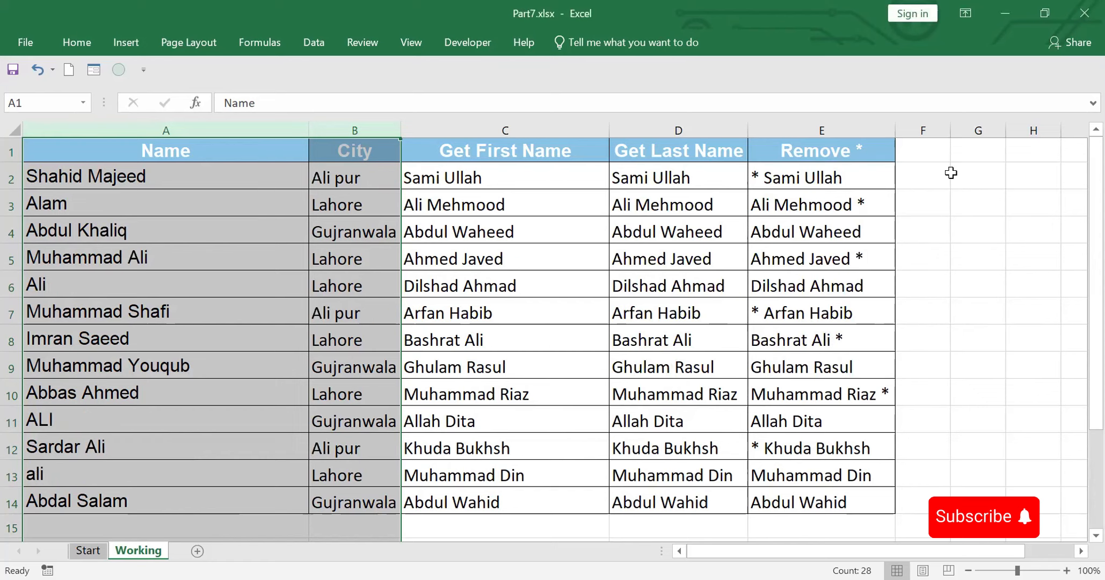
Turn on Match case for the same replacement and replace every uppercase "ALI" in the selected columns
{"action": "key", "text": "ctrl+f"}
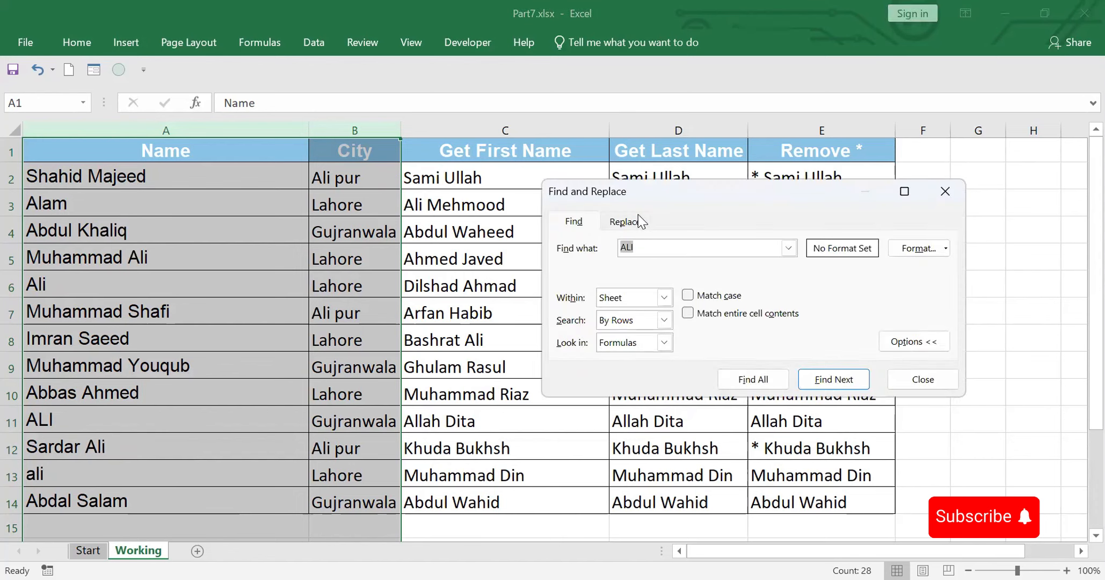
{"action": "left_click", "coordinate": [623, 223]}
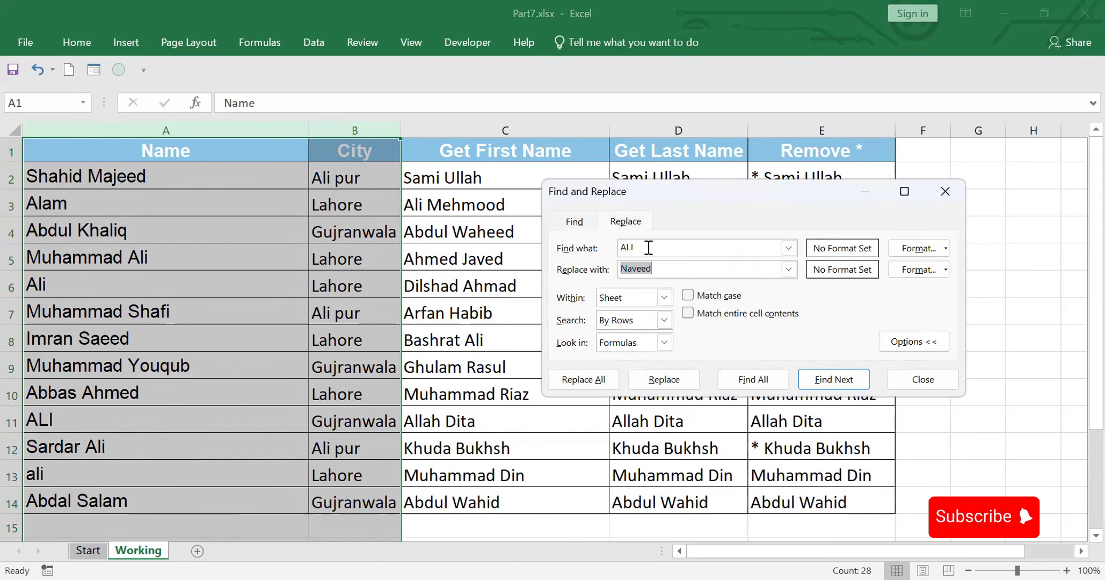
{"action": "left_click", "coordinate": [685, 297]}
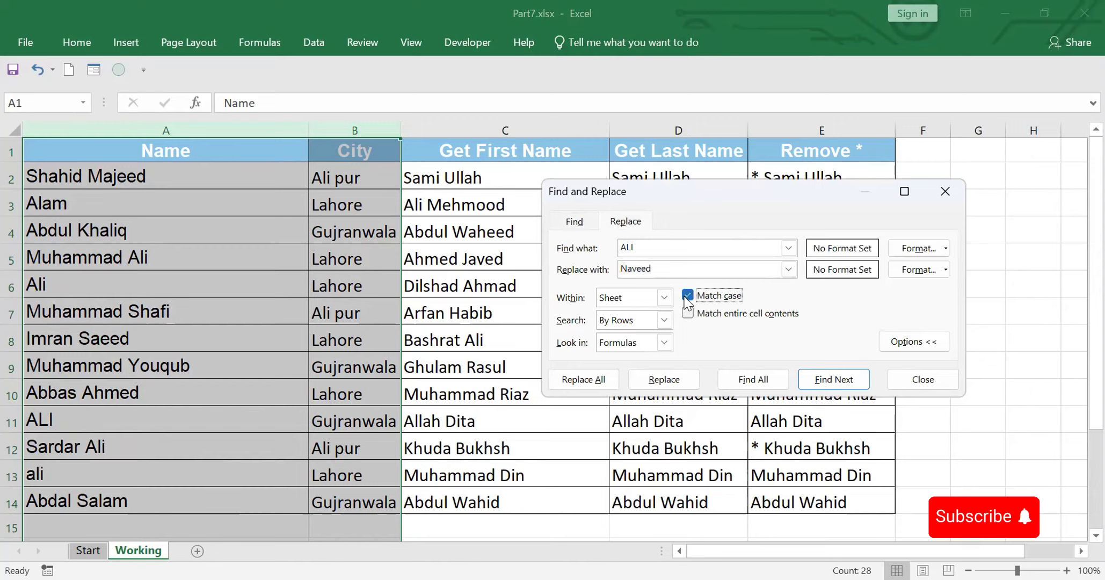
{"action": "left_click", "coordinate": [593, 382]}
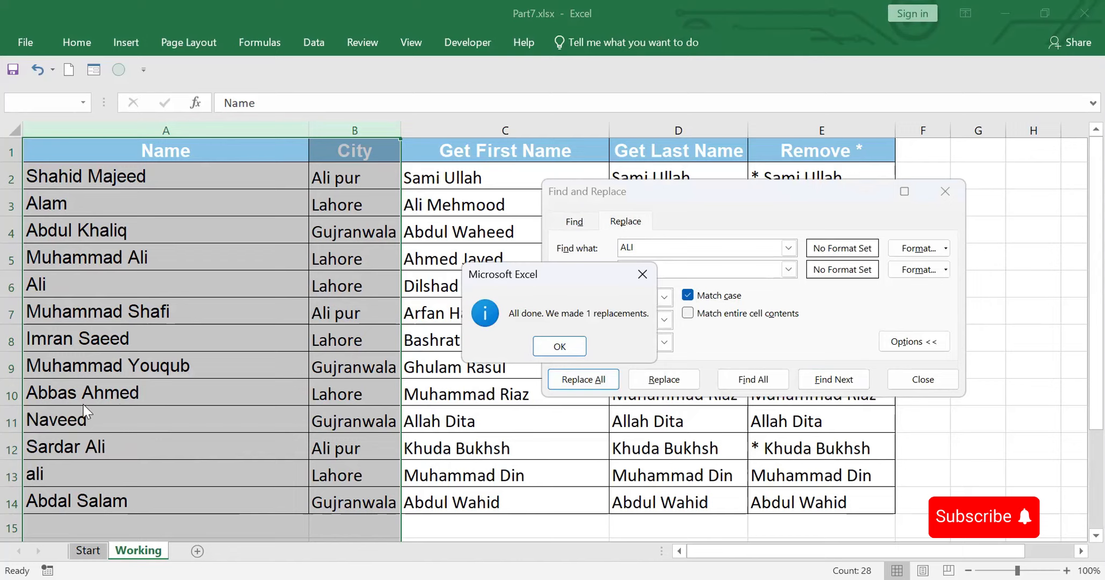
{"action": "left_click", "coordinate": [642, 275]}
Change the text to find to lowercase "ali" and clear the replacement text
{"action": "left_click", "coordinate": [646, 248]}
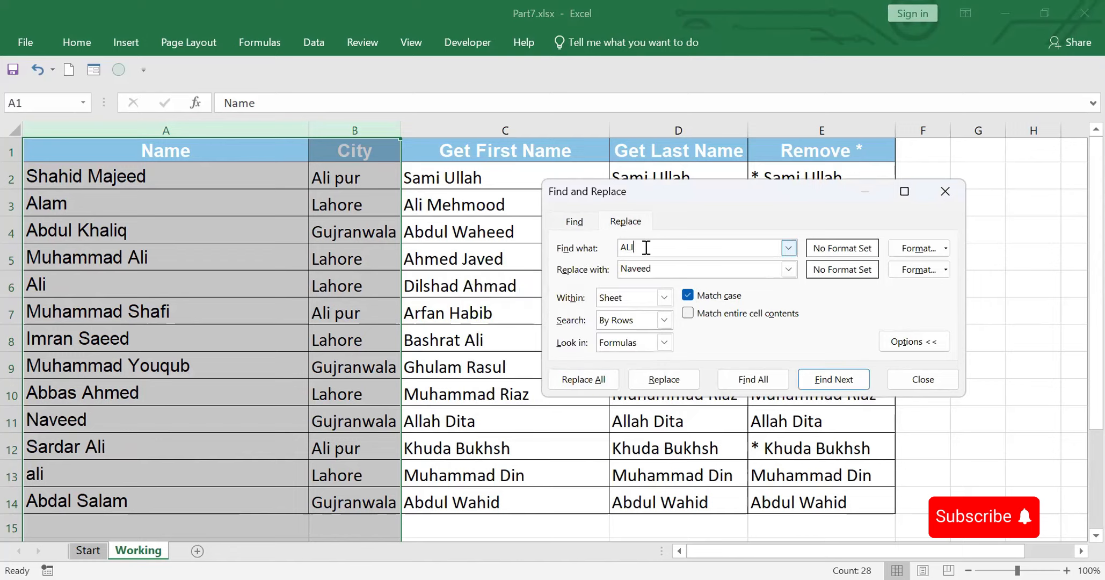
{"action": "key", "text": "BackSpace"}
{"action": "key", "text": "BackSpace"}
{"action": "key", "text": "BackSpace"}
{"action": "type", "text": "ali"}
{"action": "left_click", "coordinate": [661, 269]}
{"action": "key", "text": "BackSpace"}
{"action": "key", "text": "BackSpace"}
{"action": "key", "text": "BackSpace"}
{"action": "key", "text": "BackSpace"}
{"action": "key", "text": "BackSpace"}
{"action": "key", "text": "BackSpace"}
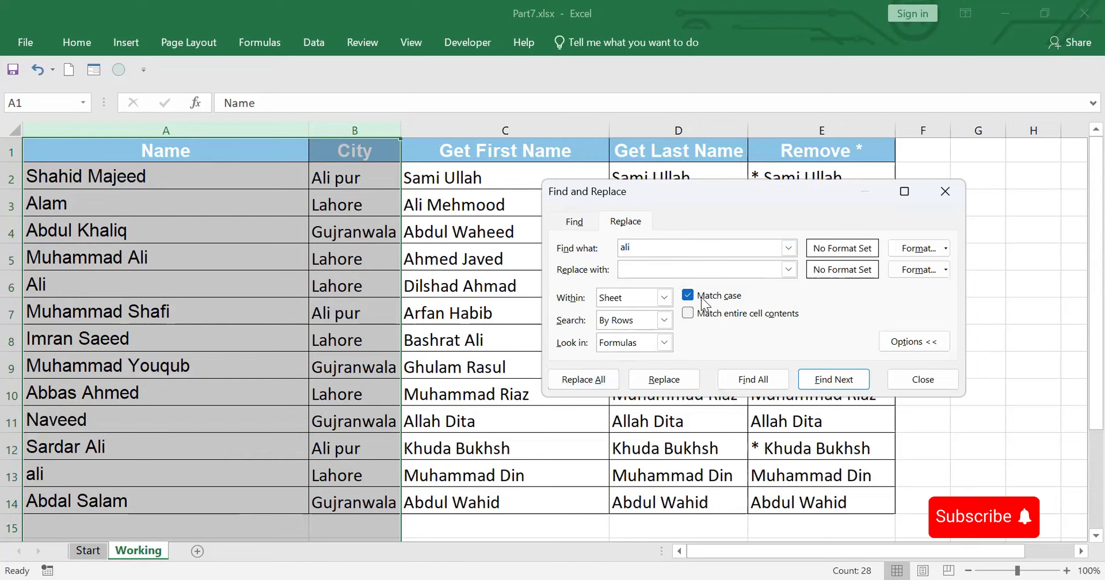
Replace every case-matched "ali" in the two columns with nothing, close the dialog and undo the removal
{"action": "left_click", "coordinate": [587, 384]}
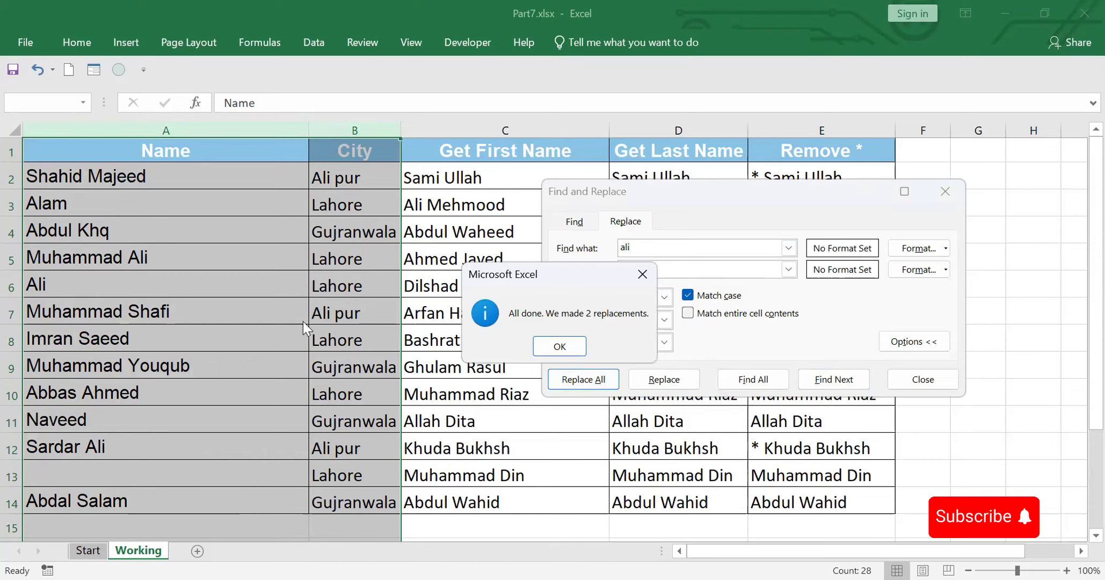
{"action": "left_click", "coordinate": [643, 276]}
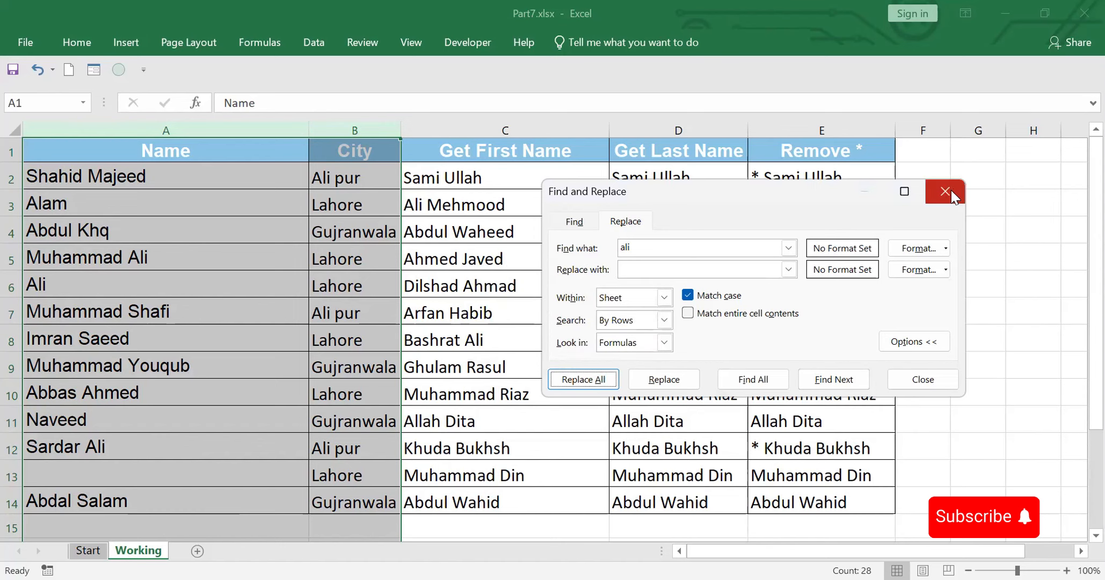
{"action": "left_click", "coordinate": [946, 191]}
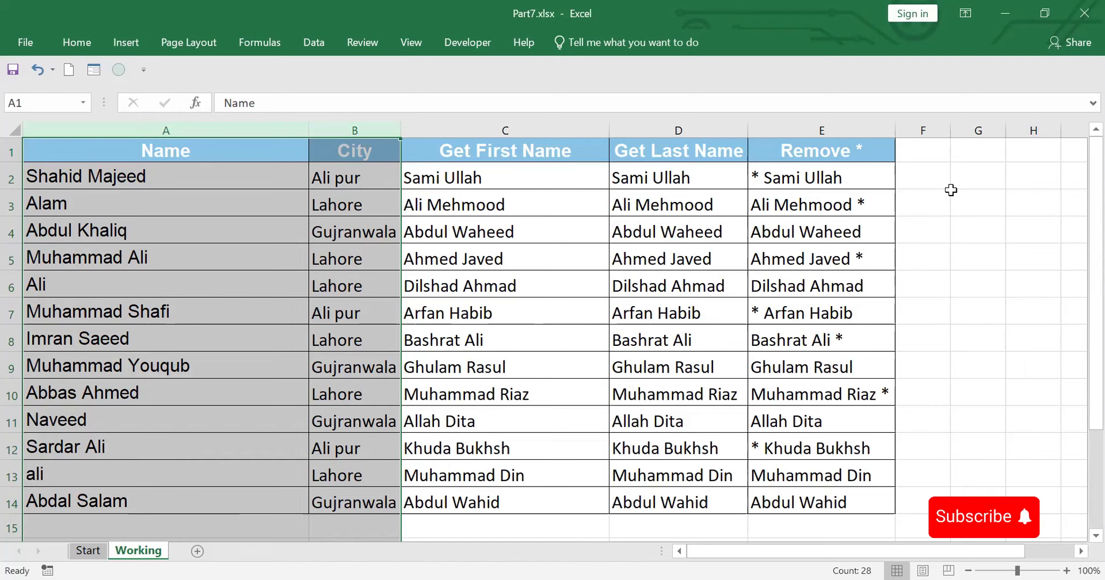
Turn off Match case, leave Match entire cell contents off, and enter another first name as the replacement for "ali"
{"action": "key", "text": "ctrl+h"}
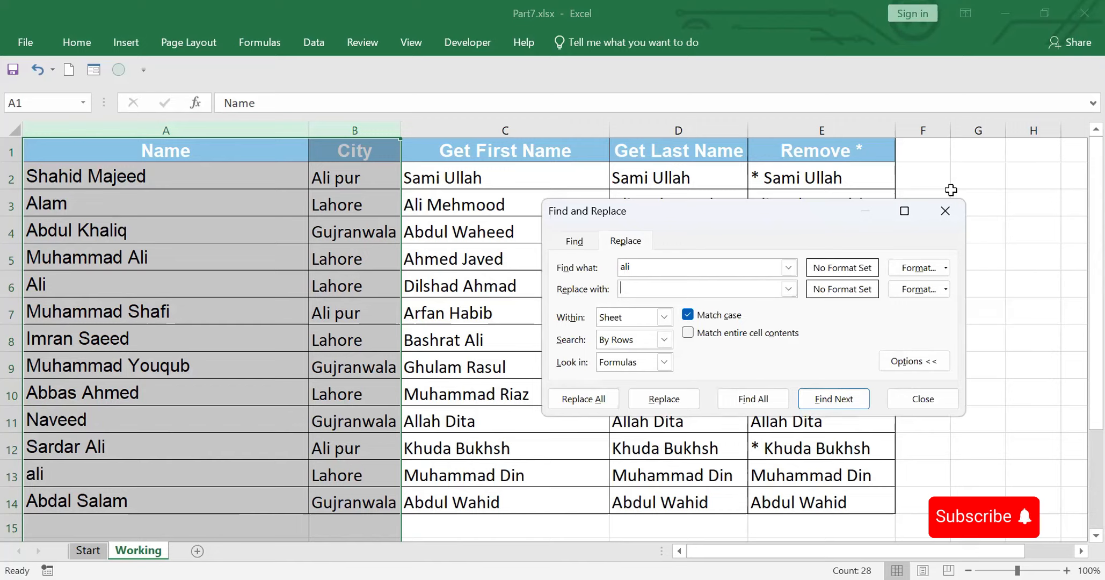
{"action": "left_click", "coordinate": [689, 316]}
{"action": "left_click", "coordinate": [689, 334]}
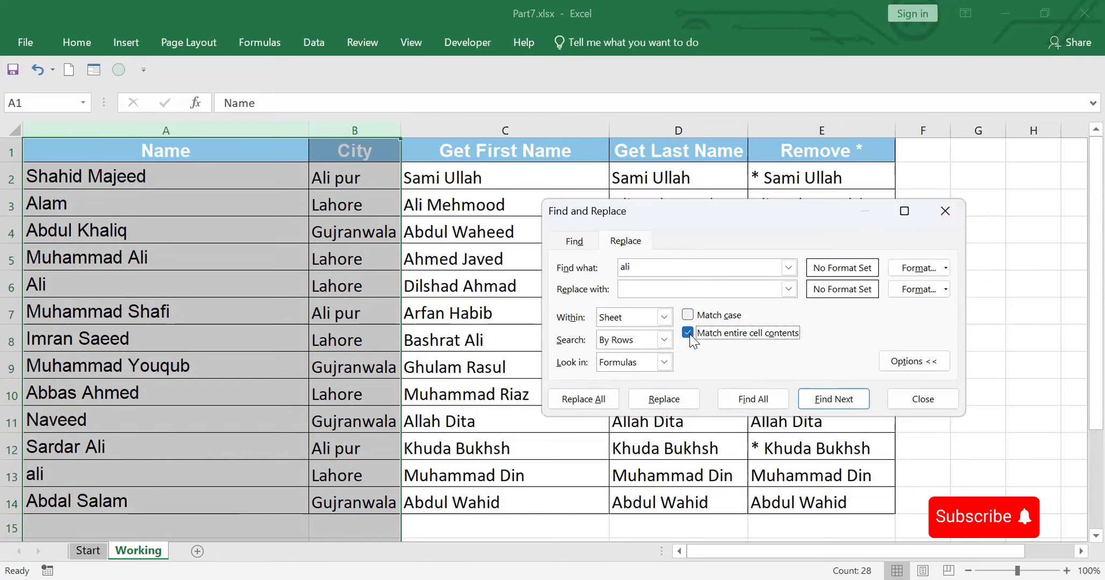
{"action": "left_click", "coordinate": [688, 334]}
{"action": "left_click", "coordinate": [635, 286]}
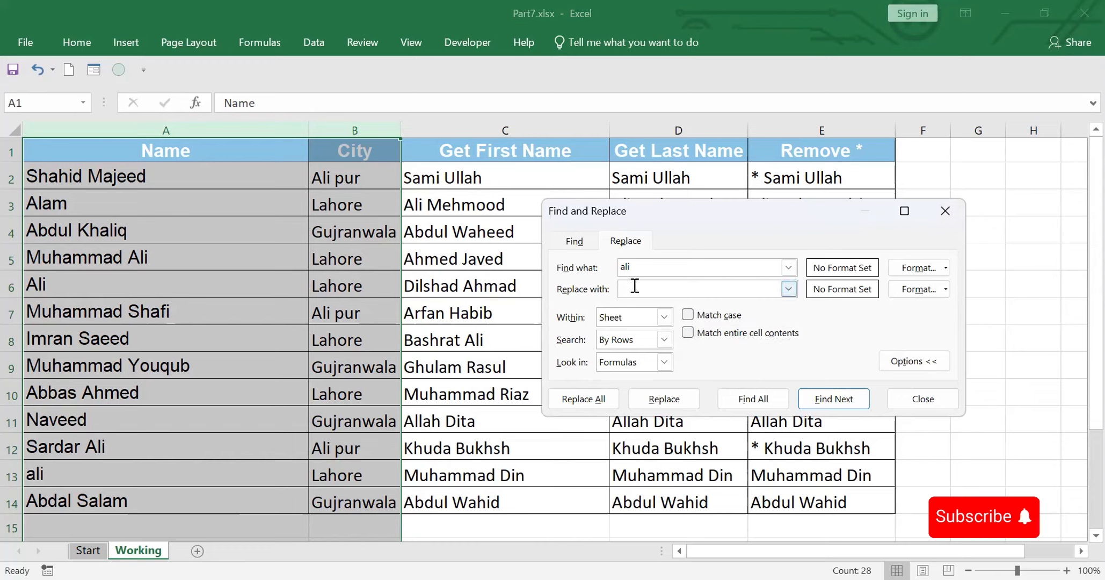
{"action": "type", "text": "Rizwan"}
Replace every "ali" in both columns, including parts of longer words, and undo the replacement after closing the dialog
{"action": "left_click", "coordinate": [582, 398]}
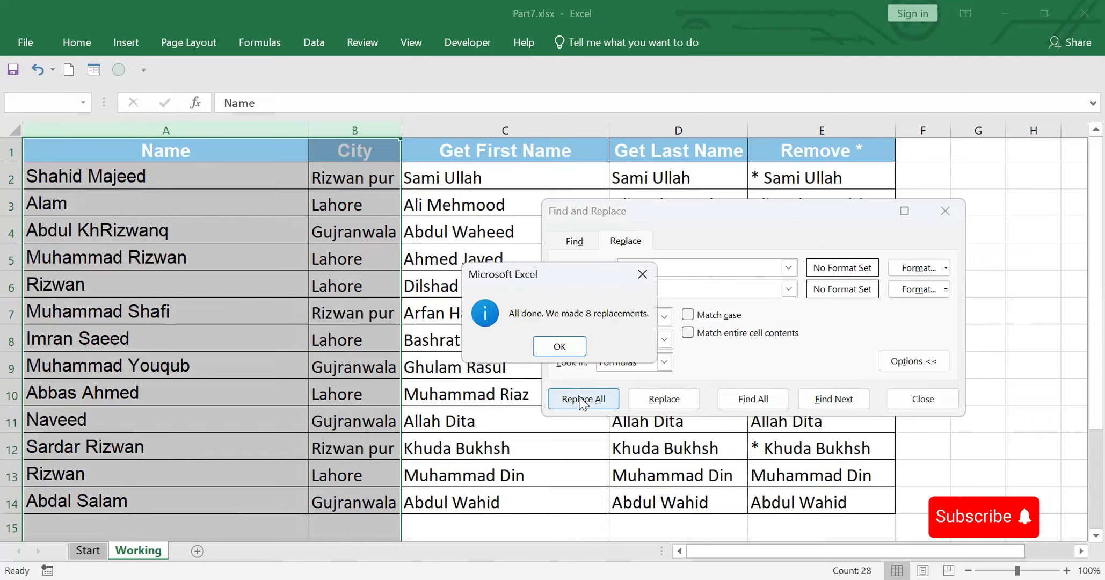
{"action": "left_click", "coordinate": [641, 270]}
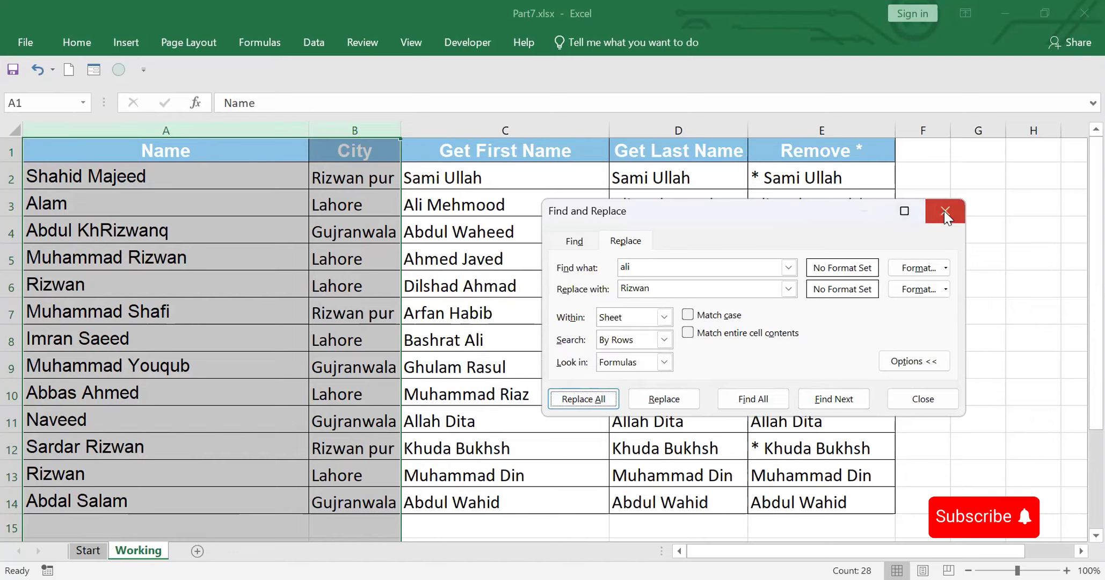
{"action": "left_click", "coordinate": [944, 212]}
{"action": "key", "text": "ctrl+z"}
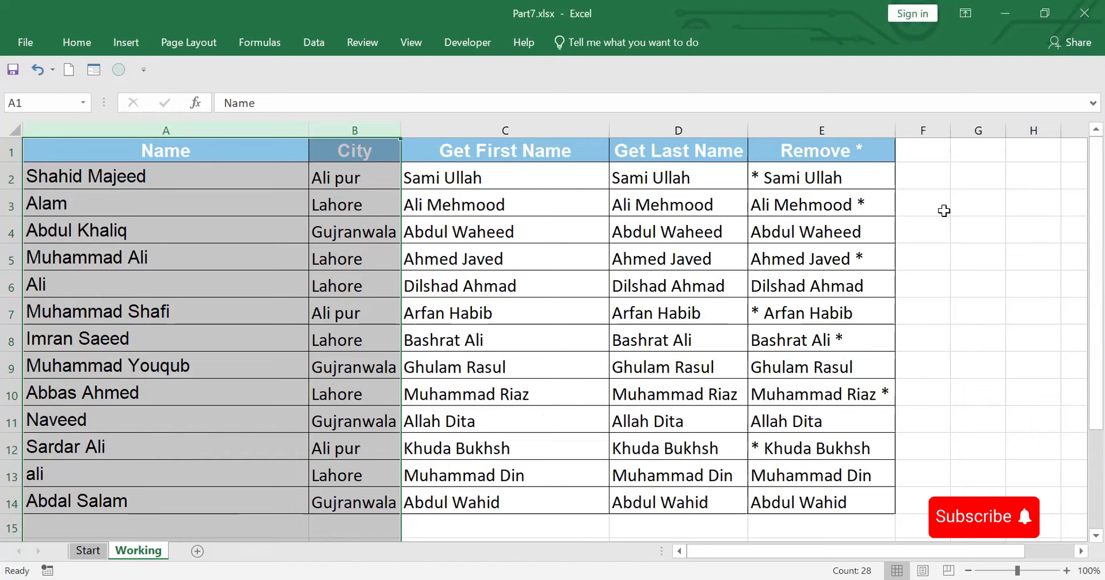
Turn on Match entire cell contents and replace only the cells of the two columns that contain exactly "ali"
{"action": "key", "text": "ctrl+h"}
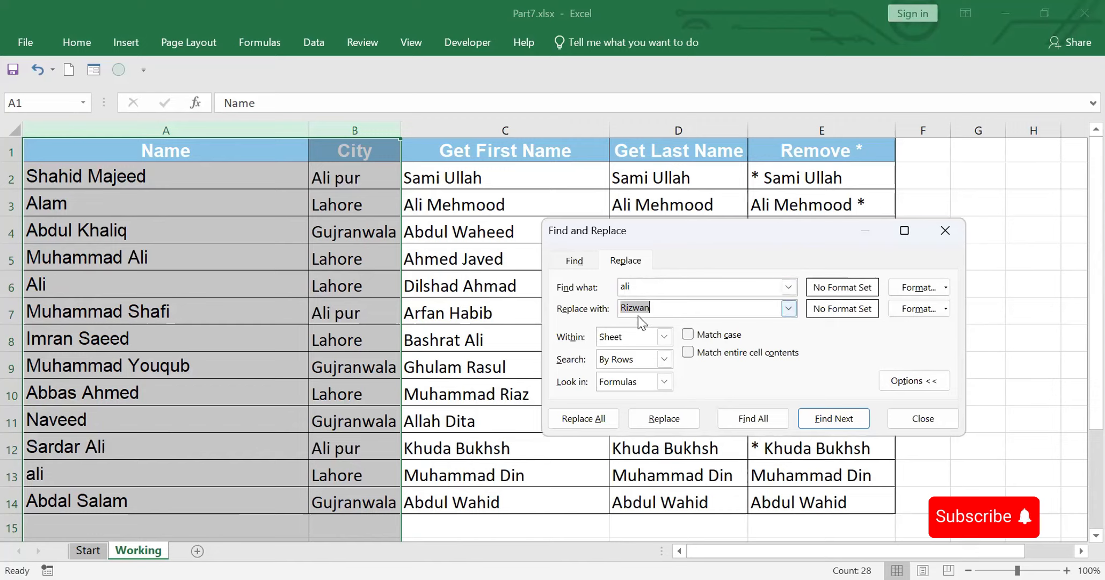
{"action": "left_click", "coordinate": [689, 353]}
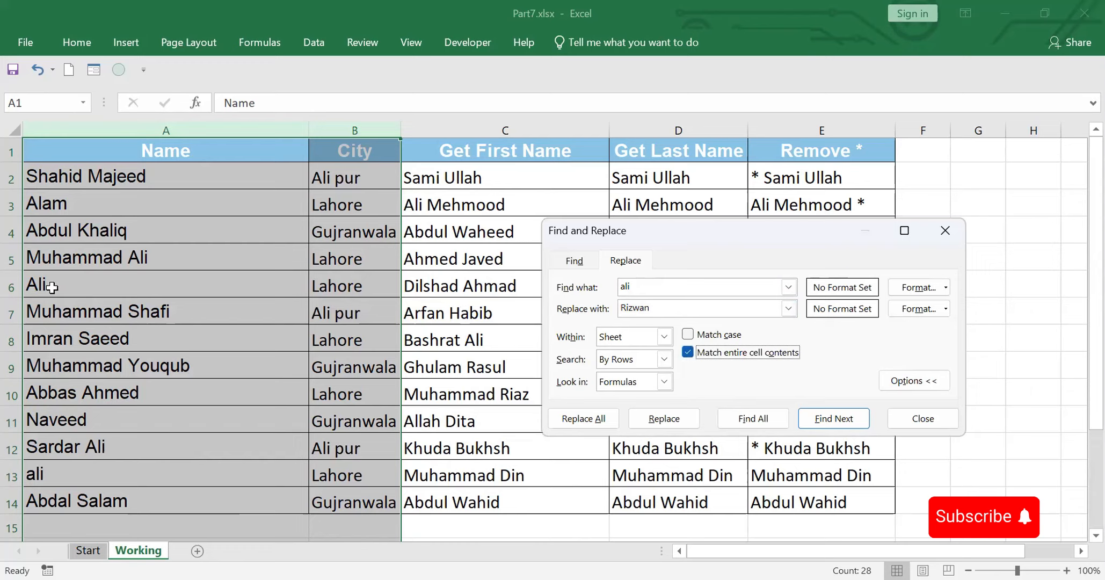
{"action": "left_click", "coordinate": [331, 130]}
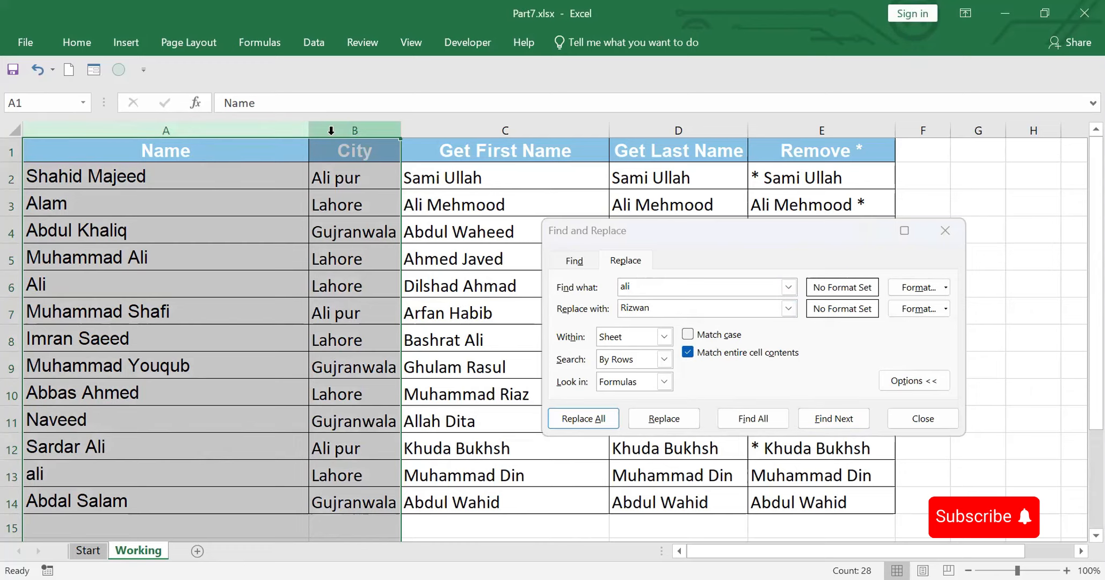
{"action": "left_click", "coordinate": [576, 422]}
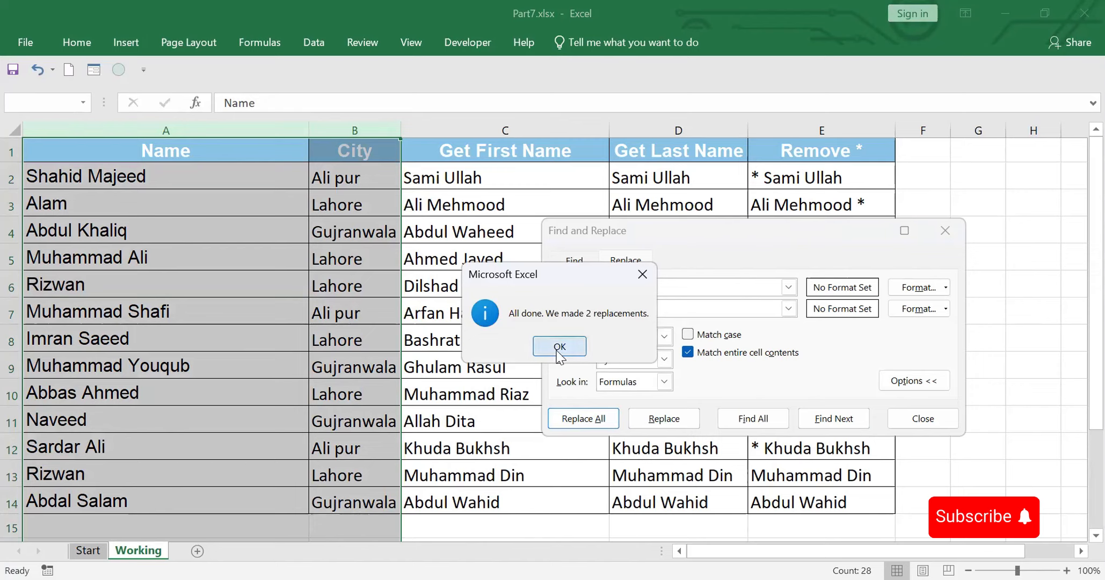
{"action": "key", "text": "Return"}
{"action": "left_click", "coordinate": [639, 285]}
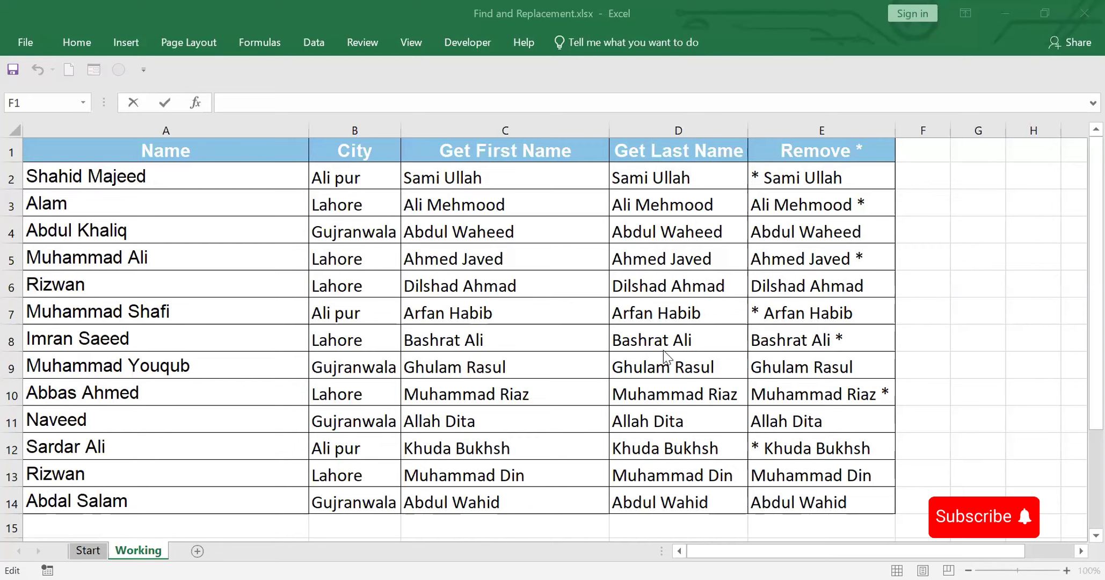
Strip the last names from the Get First Name column by replacing a space followed by "*" with nothing
{"action": "left_click", "coordinate": [479, 169]}
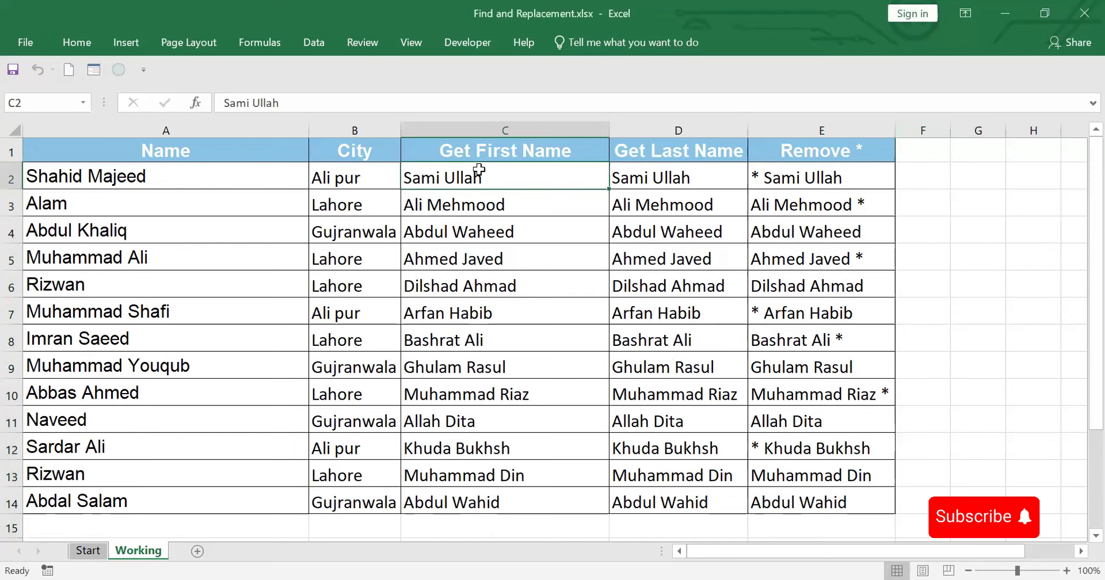
{"action": "key", "text": "ctrl+shift+Down"}
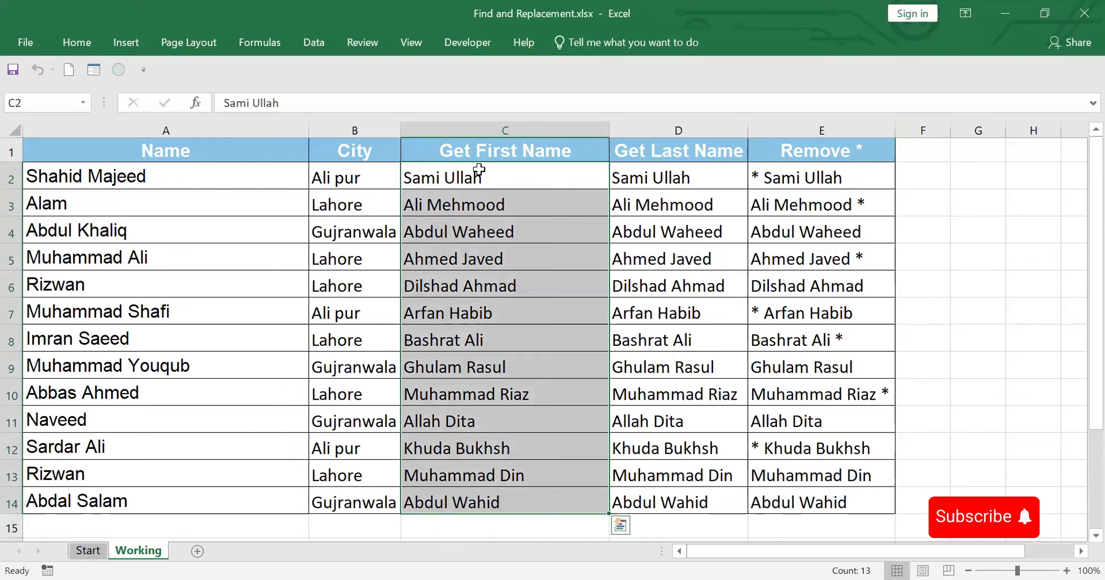
{"action": "key", "text": "ctrl+h"}
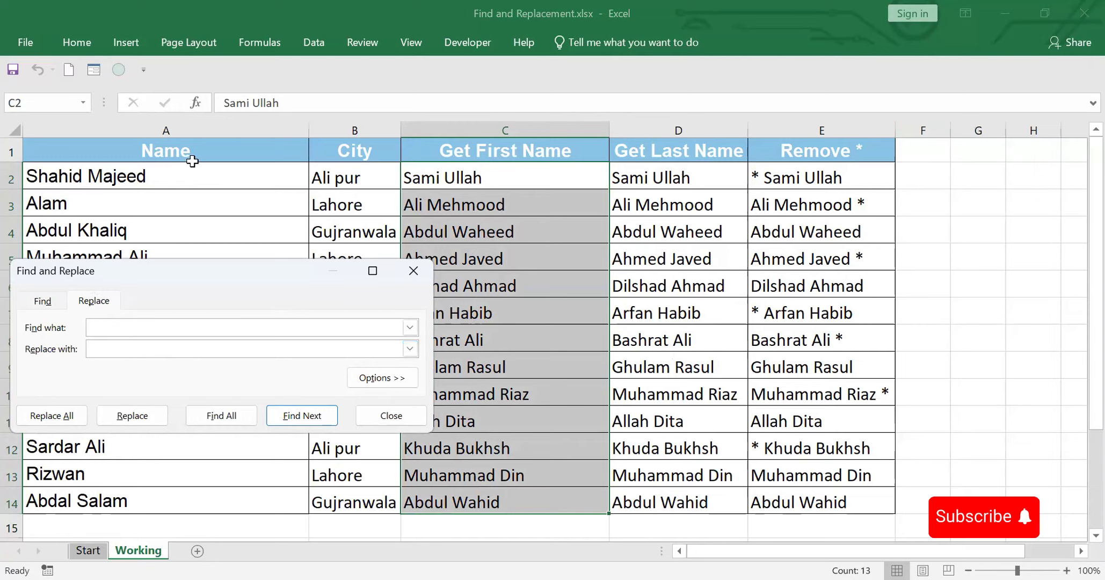
{"action": "type", "text": "*"}
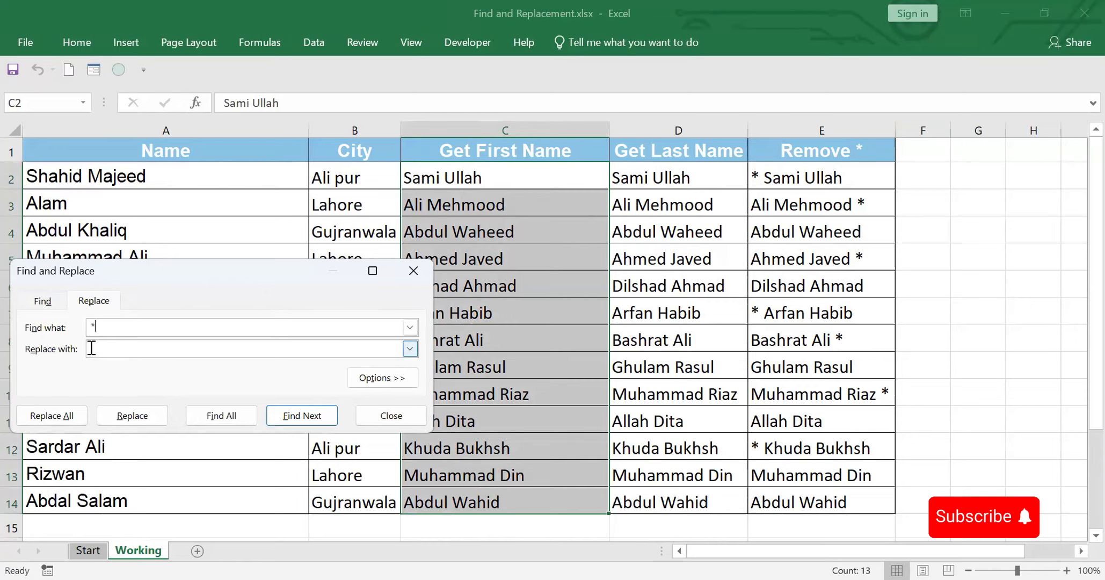
{"action": "left_click", "coordinate": [57, 419]}
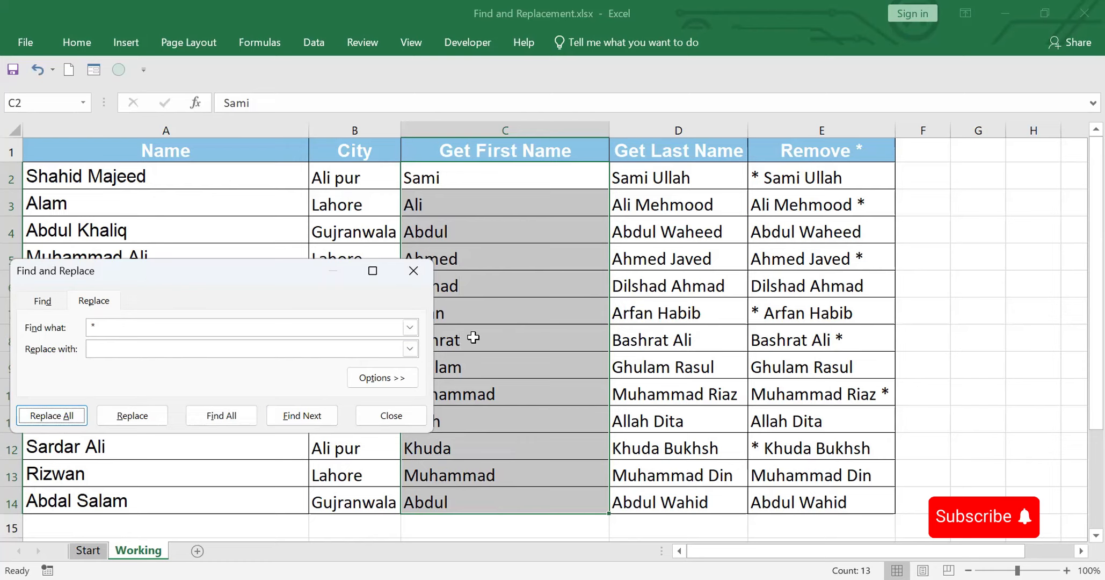
Strip the first names from the Get Last Name column by replacing "*" followed by a space with nothing, and close the dialog
{"action": "left_click", "coordinate": [665, 171]}
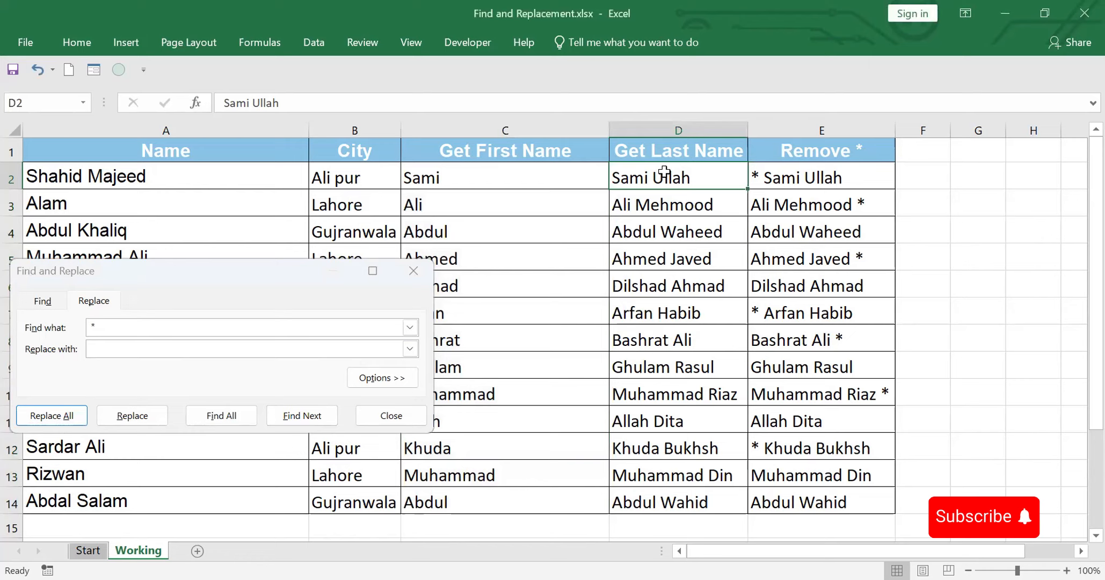
{"action": "key", "text": "ctrl+shift+Down"}
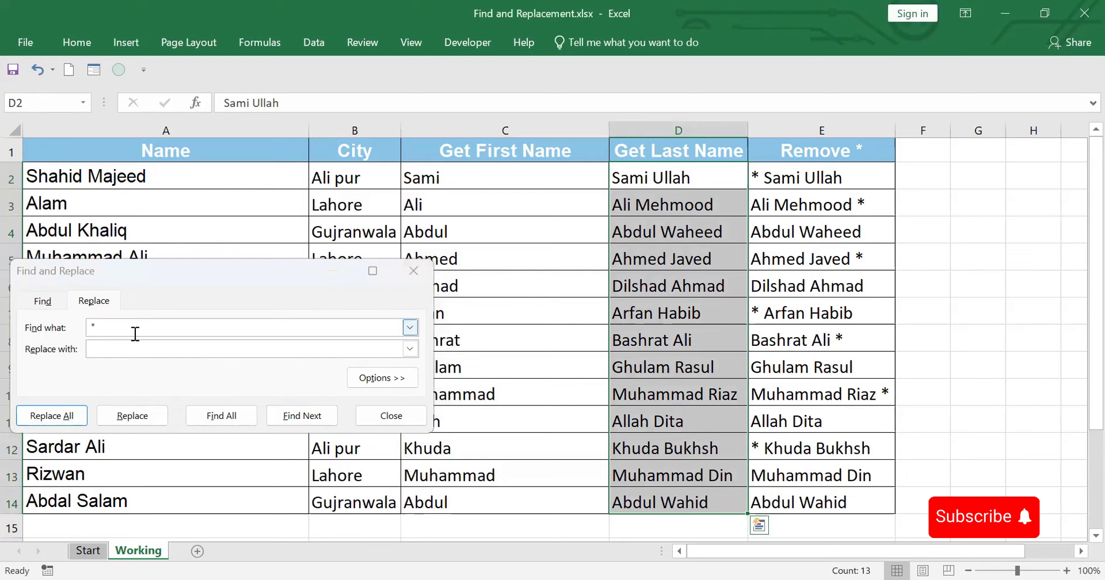
{"action": "left_click", "coordinate": [109, 329]}
{"action": "key", "text": "BackSpace"}
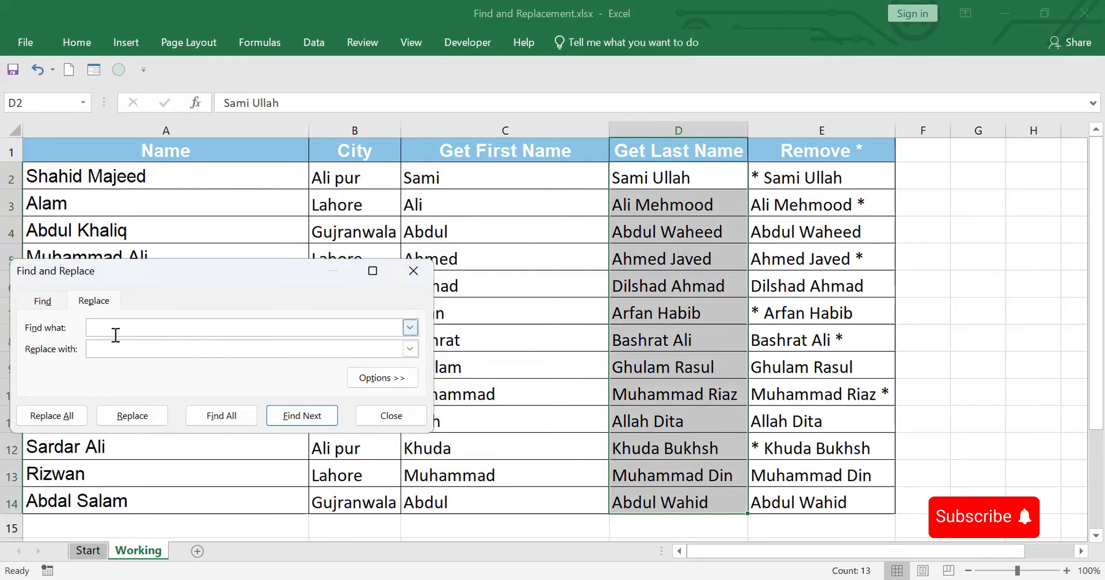
{"action": "type", "text": "*"}
{"action": "left_click", "coordinate": [62, 417]}
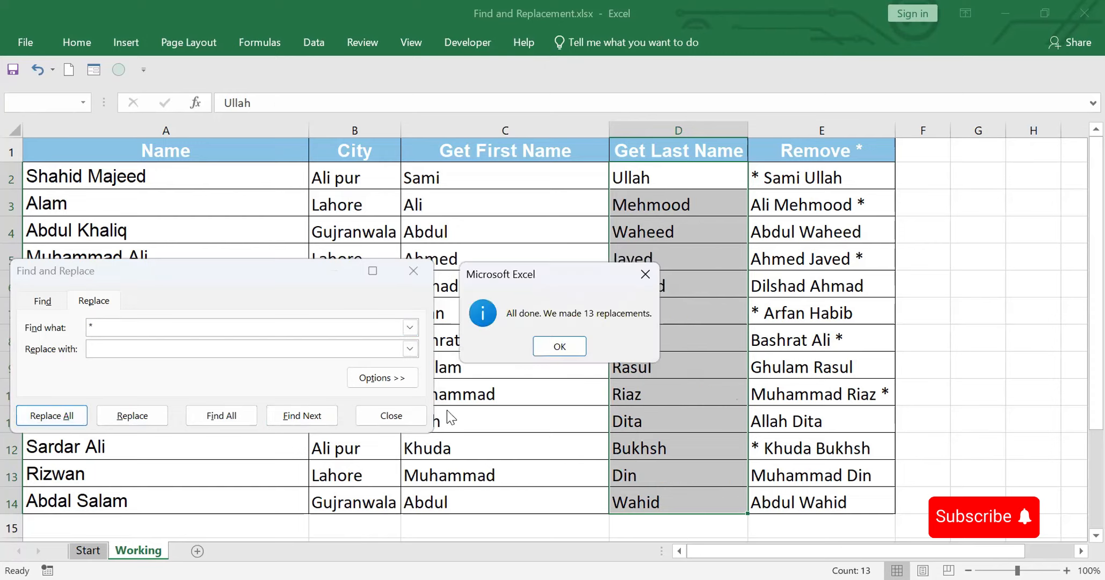
{"action": "left_click", "coordinate": [556, 347]}
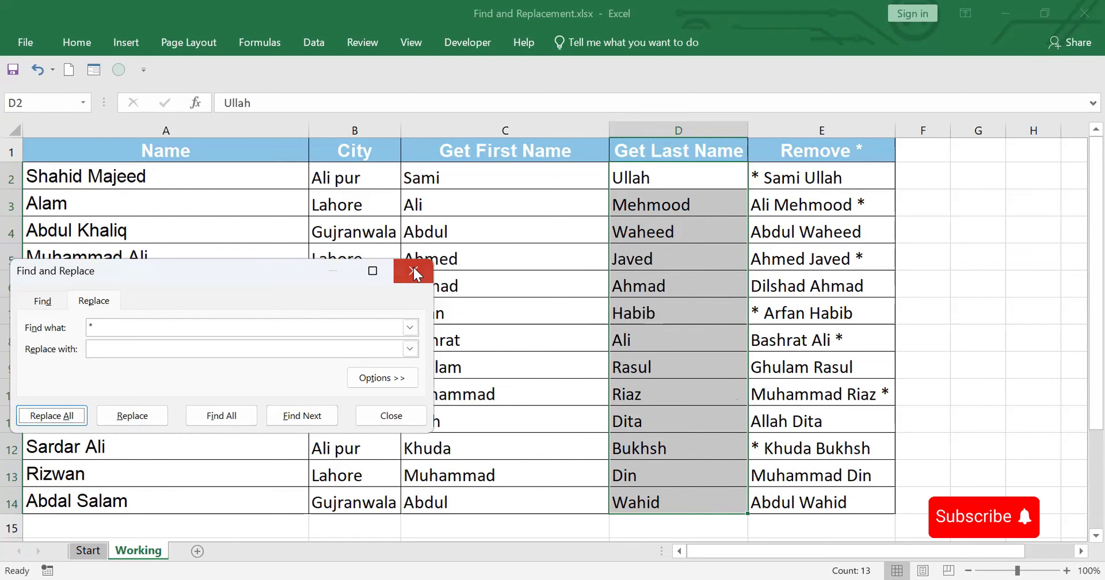
{"action": "left_click", "coordinate": [428, 274]}
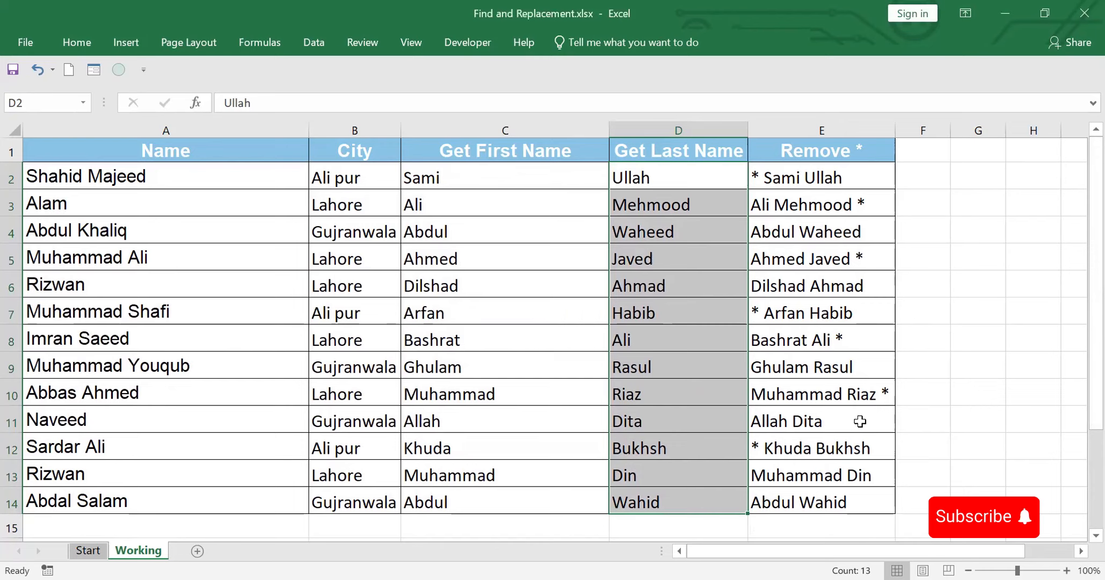
Try to replace "*" with nothing throughout the Remove * column, close the dialog and undo the replacement
{"action": "left_click", "coordinate": [824, 177]}
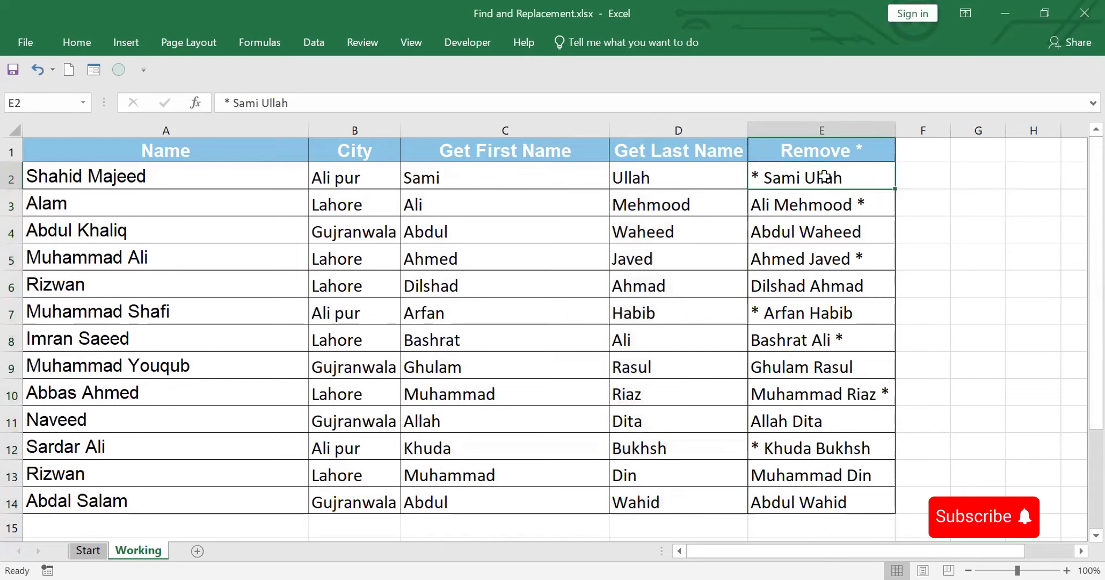
{"action": "key", "text": "ctrl+shift+Down"}
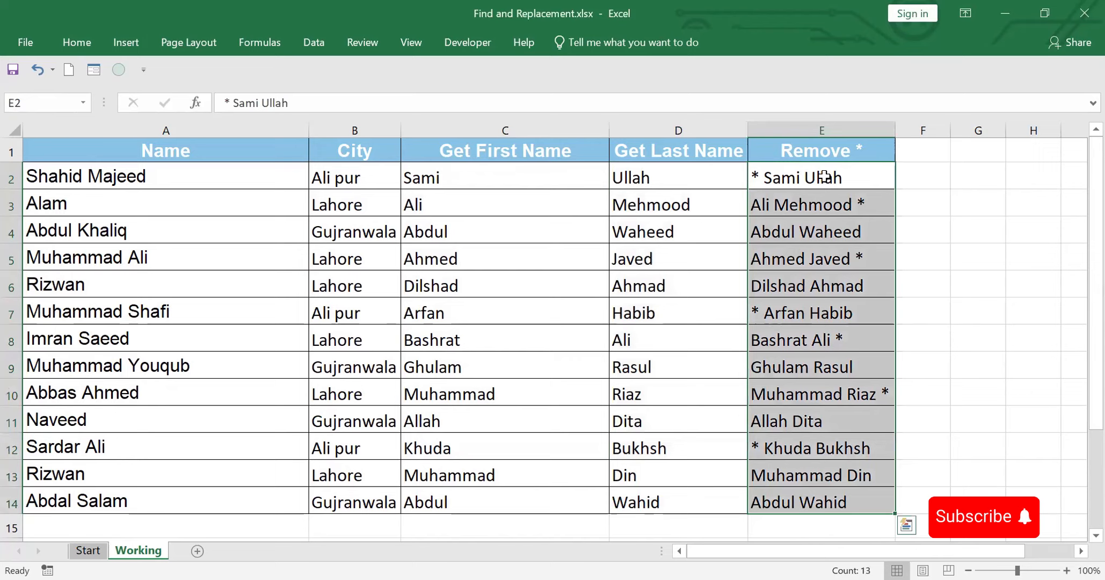
{"action": "key", "text": "ctrl+h"}
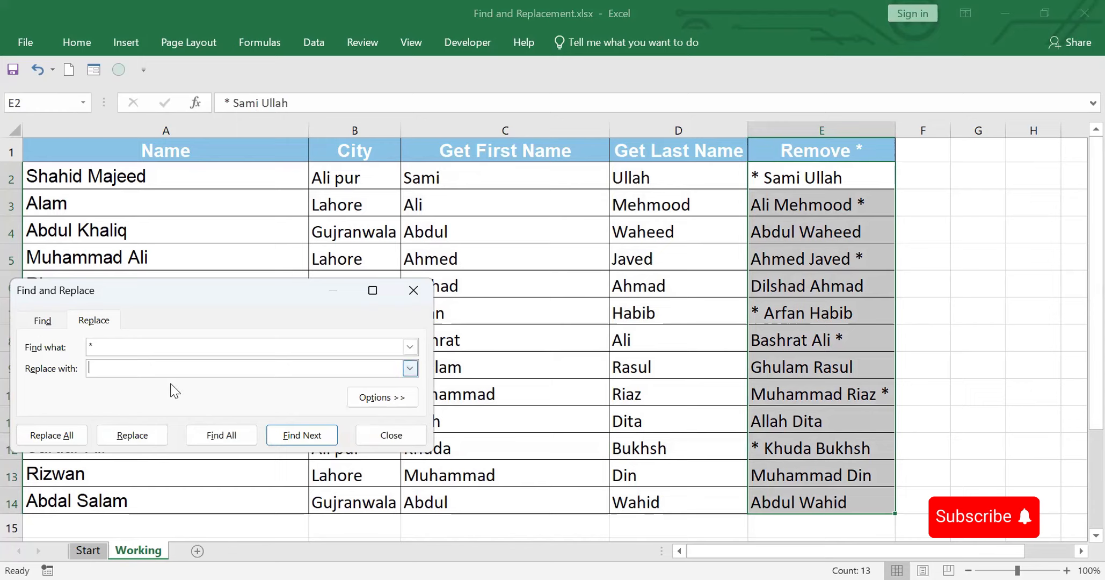
{"action": "left_click", "coordinate": [125, 345]}
{"action": "key", "text": "BackSpace"}
{"action": "type", "text": "*"}
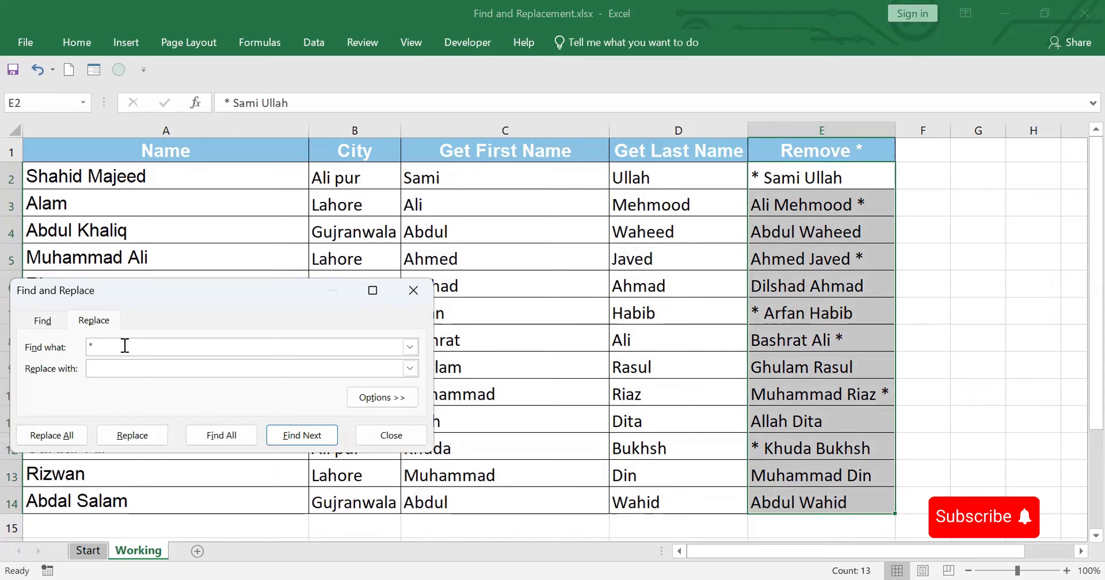
{"action": "left_click", "coordinate": [63, 436]}
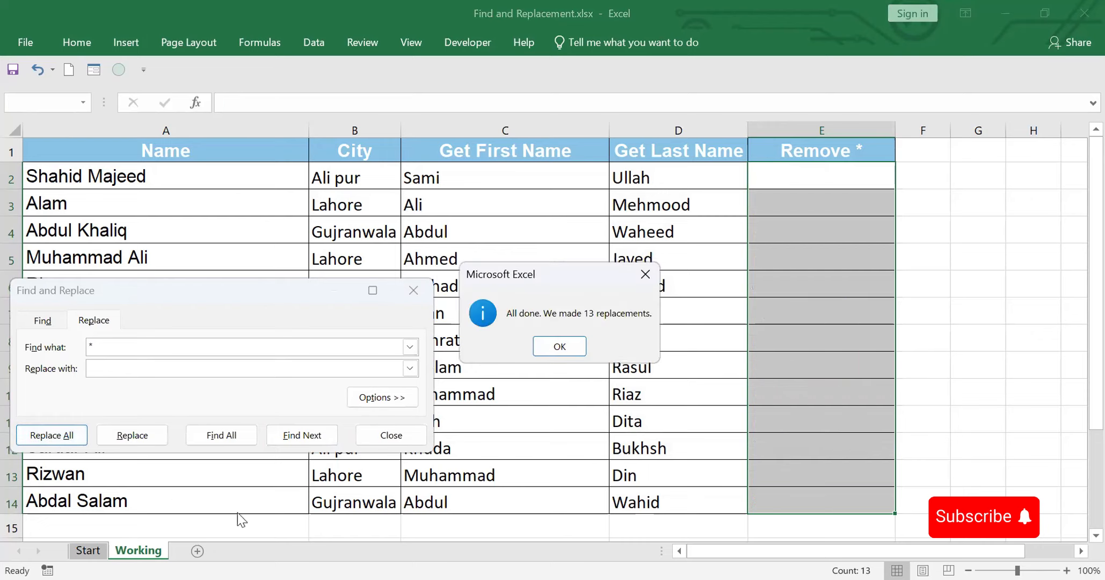
{"action": "left_click", "coordinate": [565, 343]}
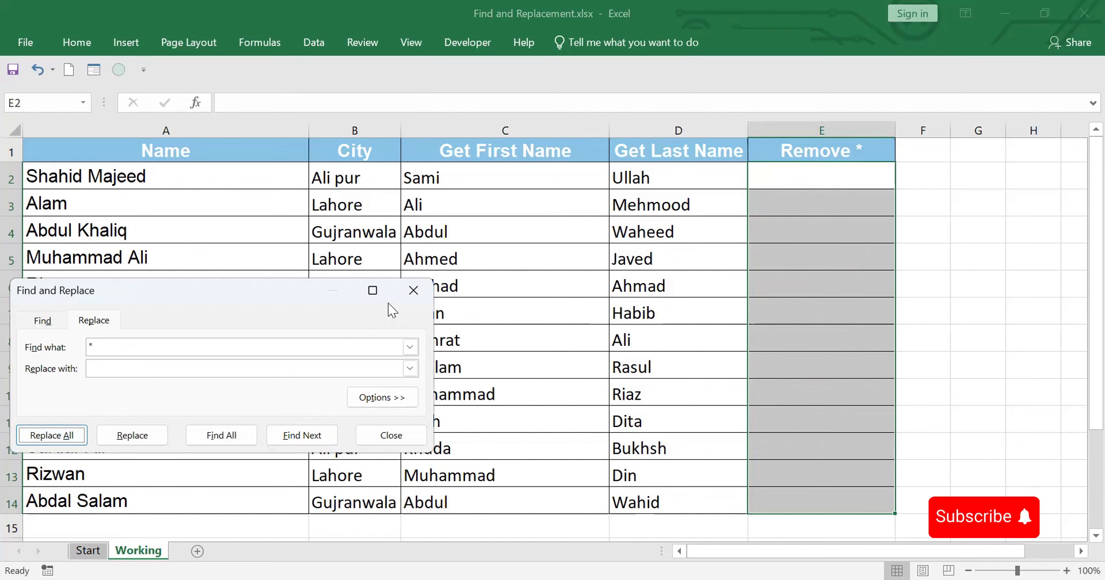
{"action": "left_click", "coordinate": [412, 289]}
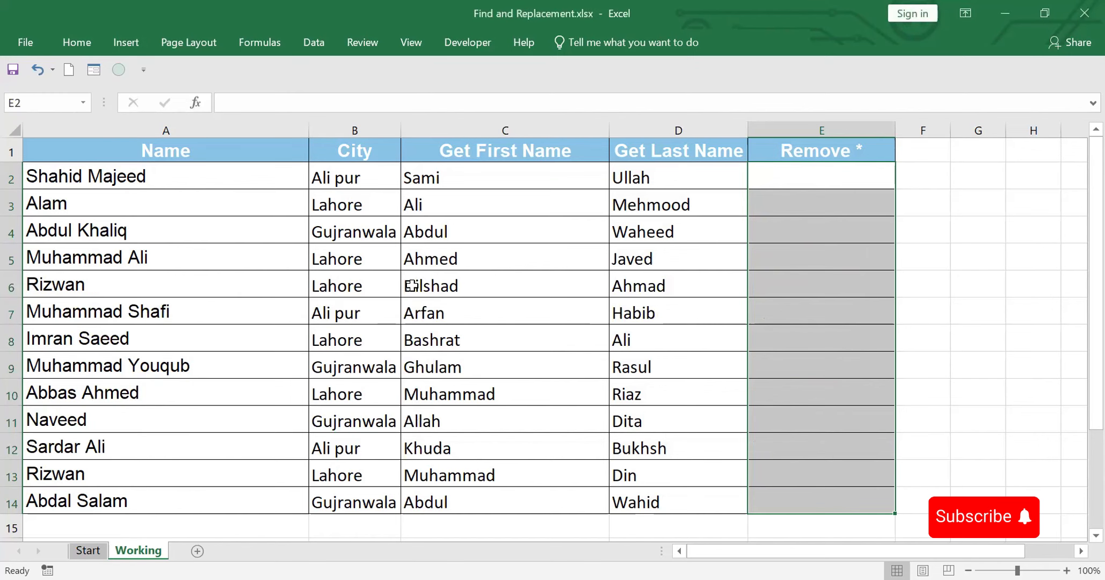
{"action": "key", "text": "ctrl+z"}
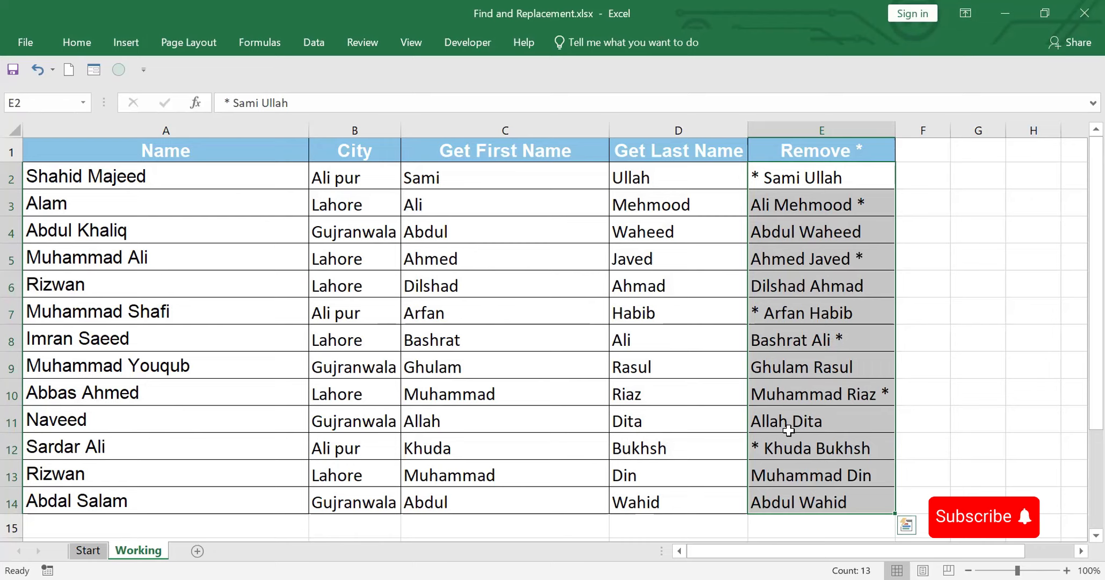
Remove only the literal asterisks from the Remove * column by replacing "~*" with nothing
{"action": "key", "text": "ctrl+h"}
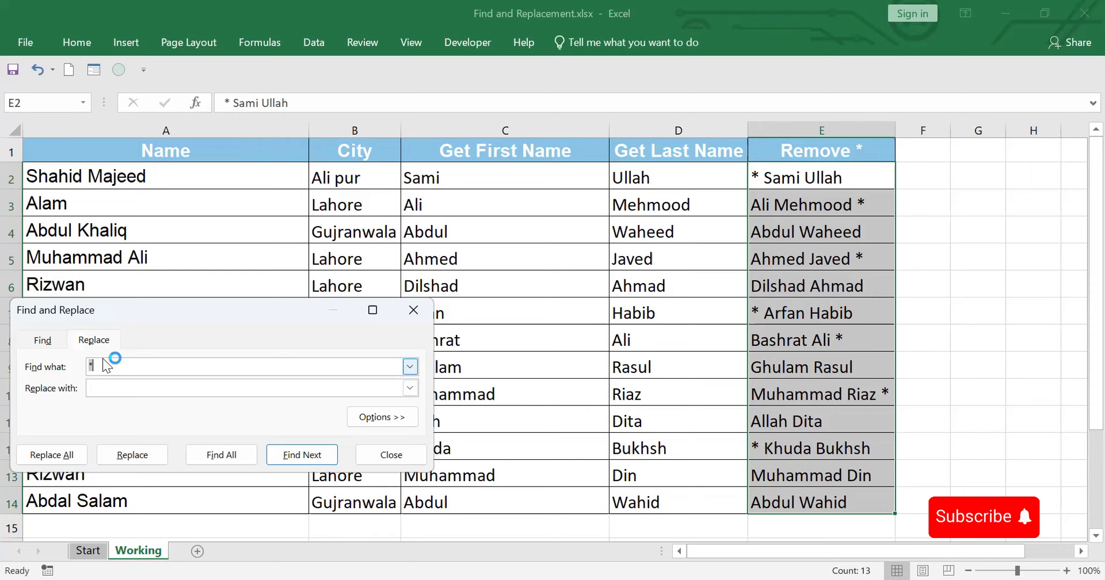
{"action": "type", "text": "~*"}
{"action": "left_click", "coordinate": [61, 461]}
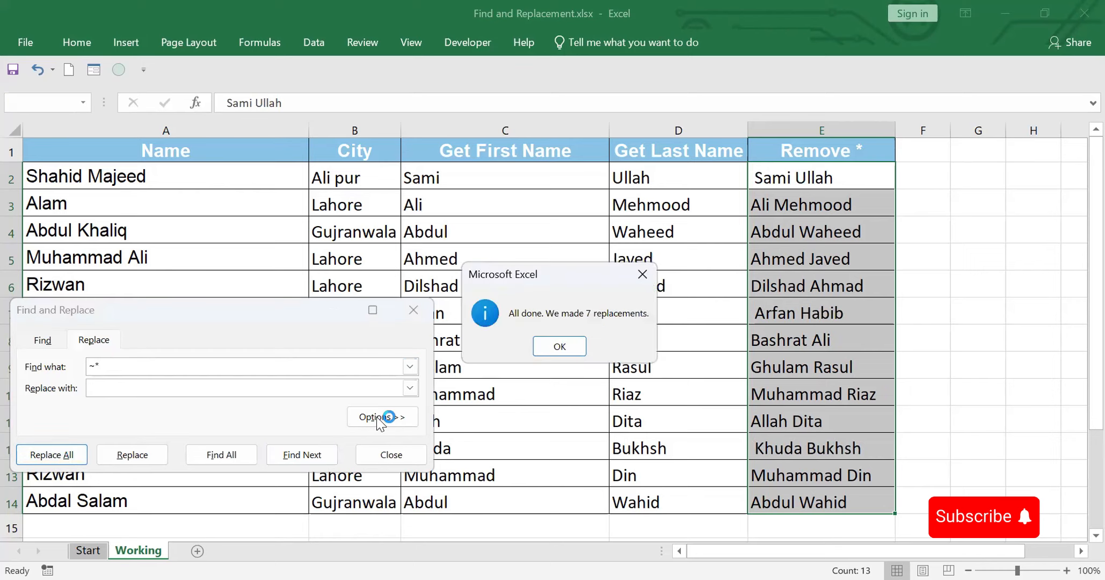
{"action": "left_click", "coordinate": [560, 347]}
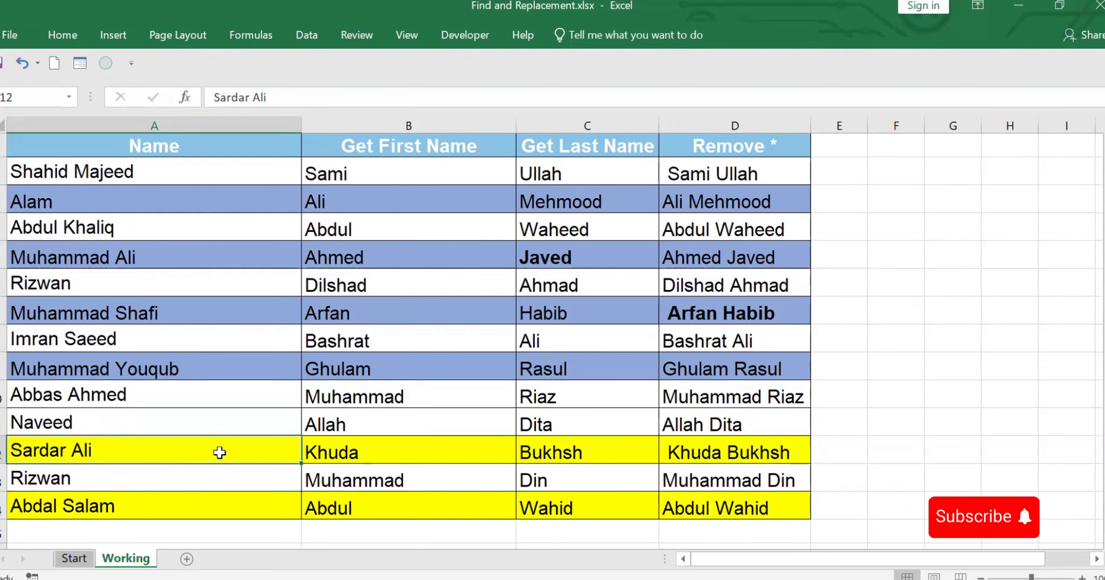
Make cell B3 in the Get First Name column and all of row 7 bold
{"action": "left_click", "coordinate": [321, 201]}
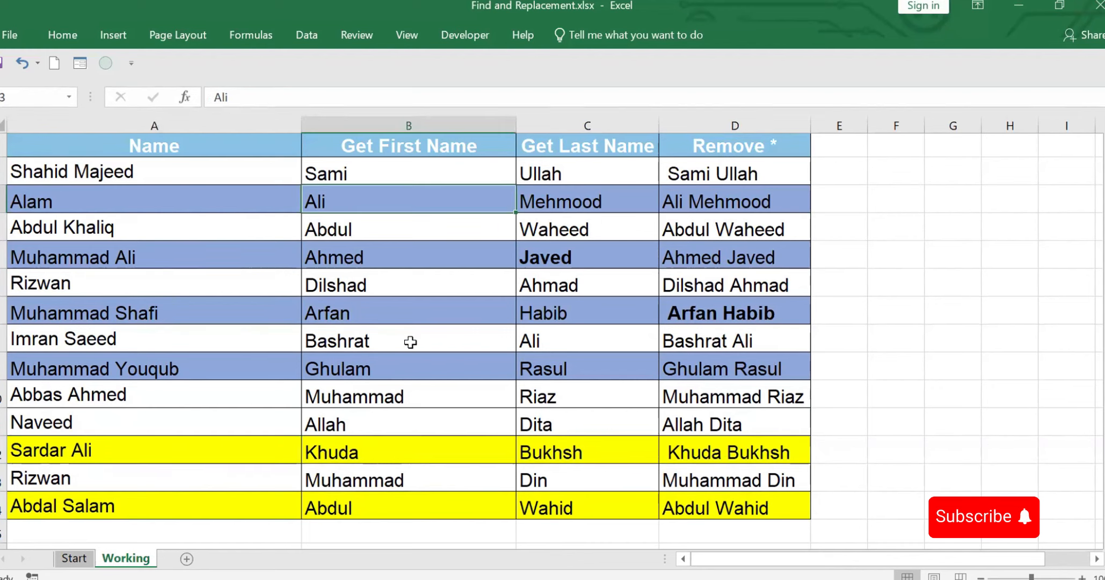
{"action": "key", "text": "ctrl+b"}
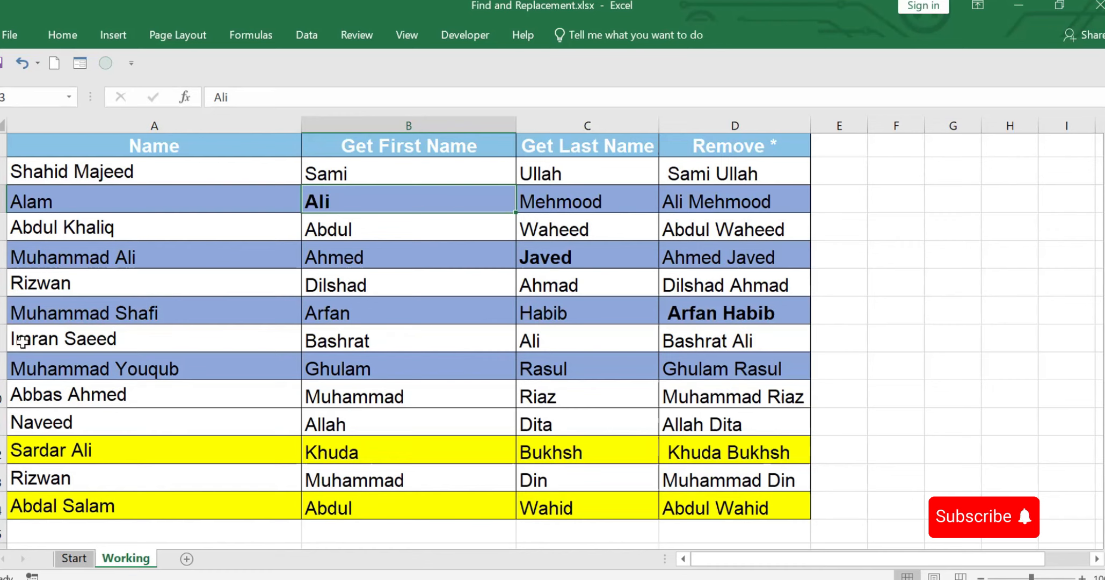
{"action": "left_click", "coordinate": [2, 314]}
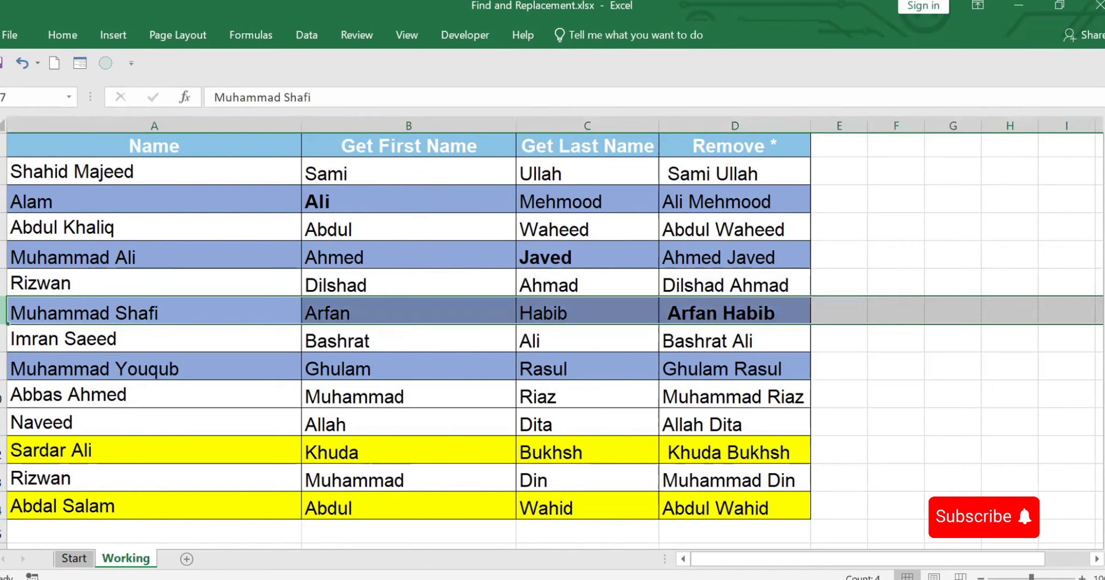
{"action": "key", "text": "ctrl+b"}
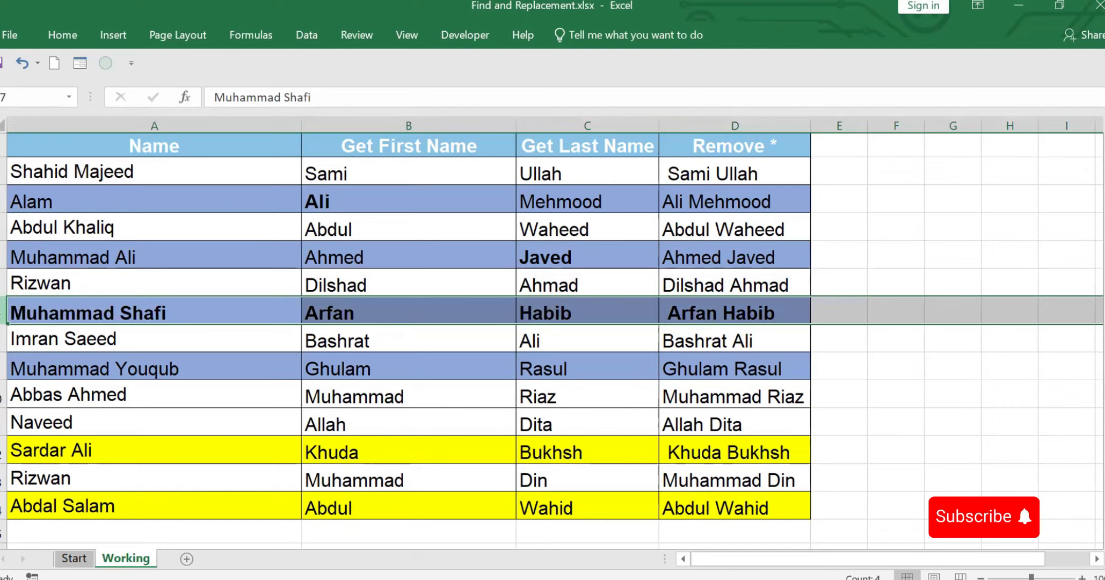
{"action": "left_click", "coordinate": [912, 409]}
Select the whole table and set the format to find in Find and Replace from the blue-filled cell A3
{"action": "left_click", "coordinate": [209, 205]}
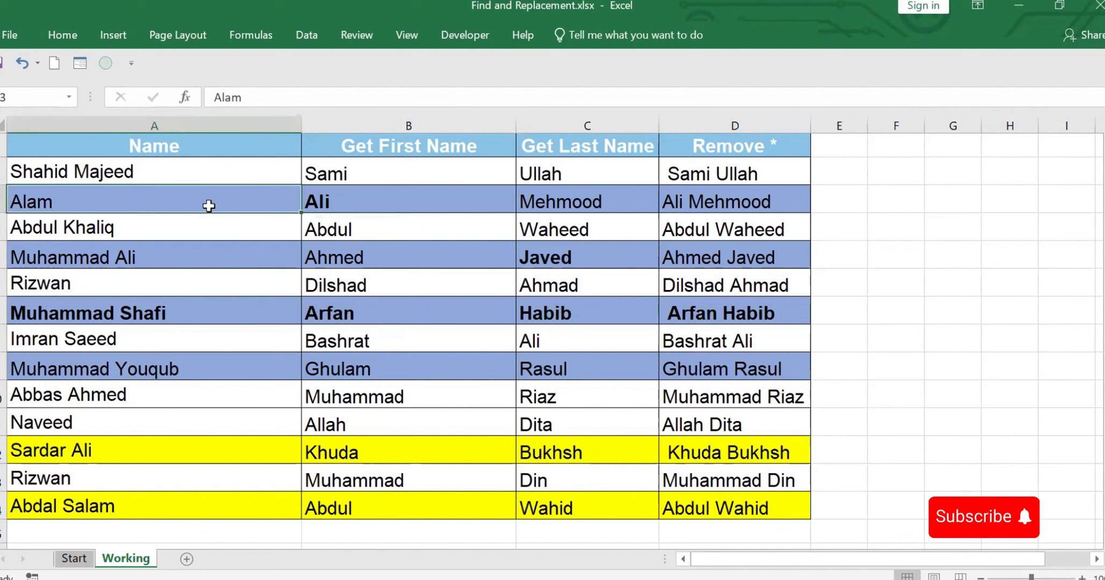
{"action": "key", "text": "ctrl+a"}
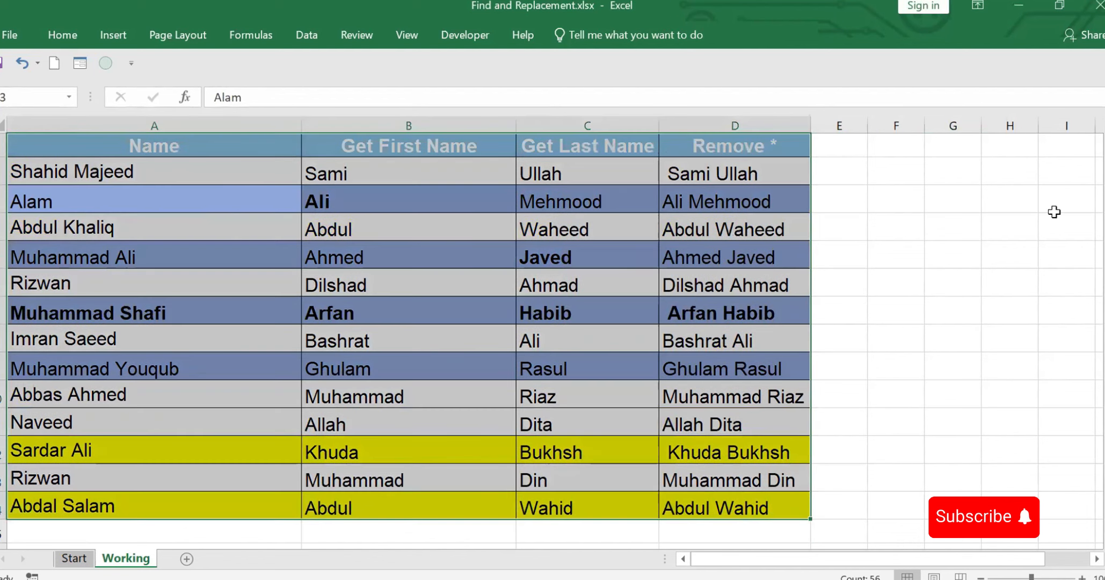
{"action": "key", "text": "ctrl+h"}
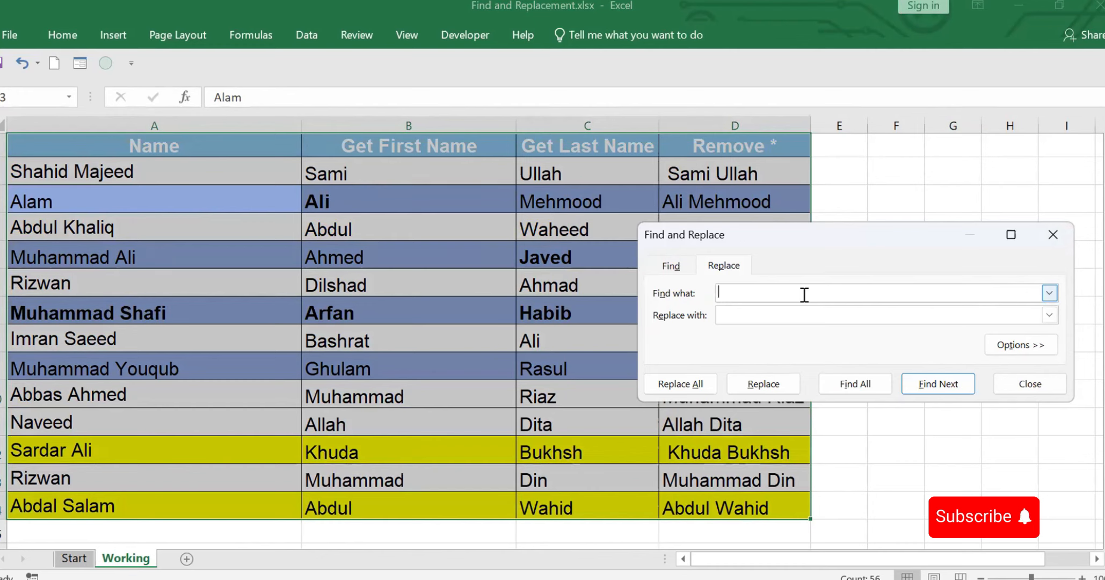
{"action": "left_click", "coordinate": [1020, 345]}
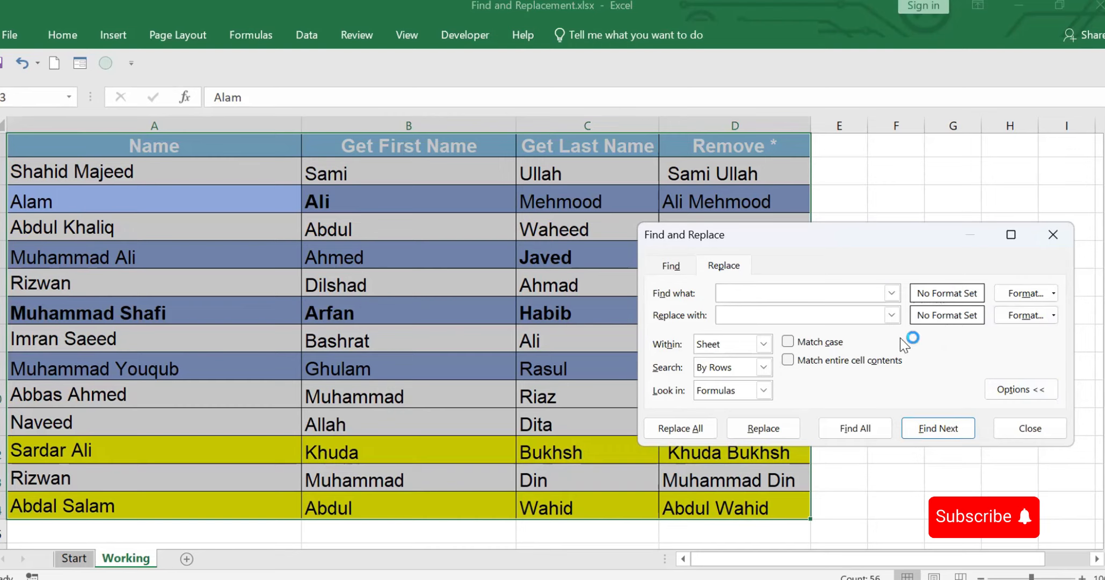
{"action": "left_click", "coordinate": [1054, 294]}
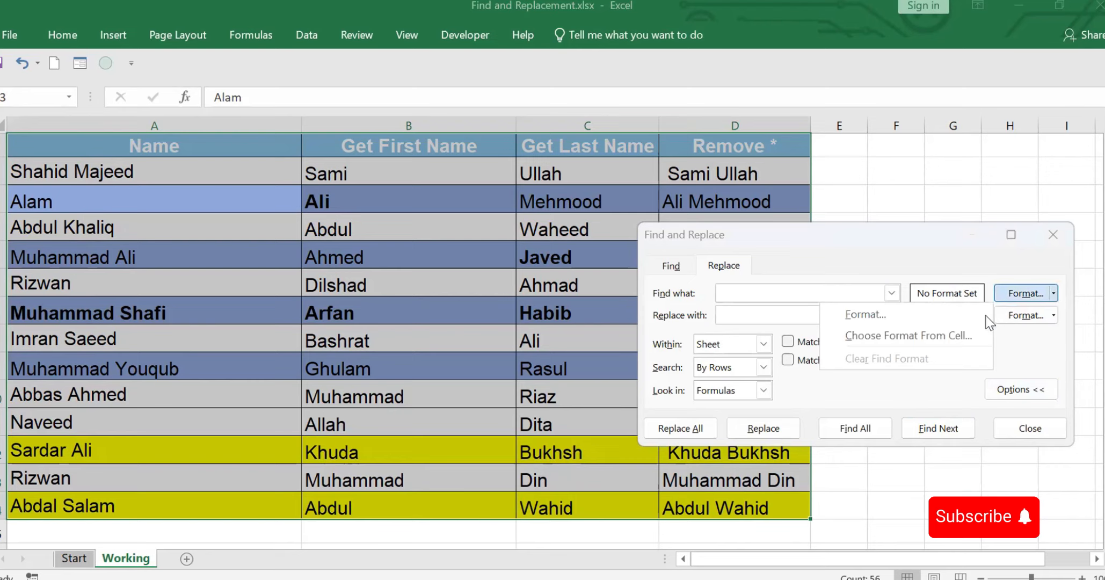
{"action": "left_click", "coordinate": [916, 336]}
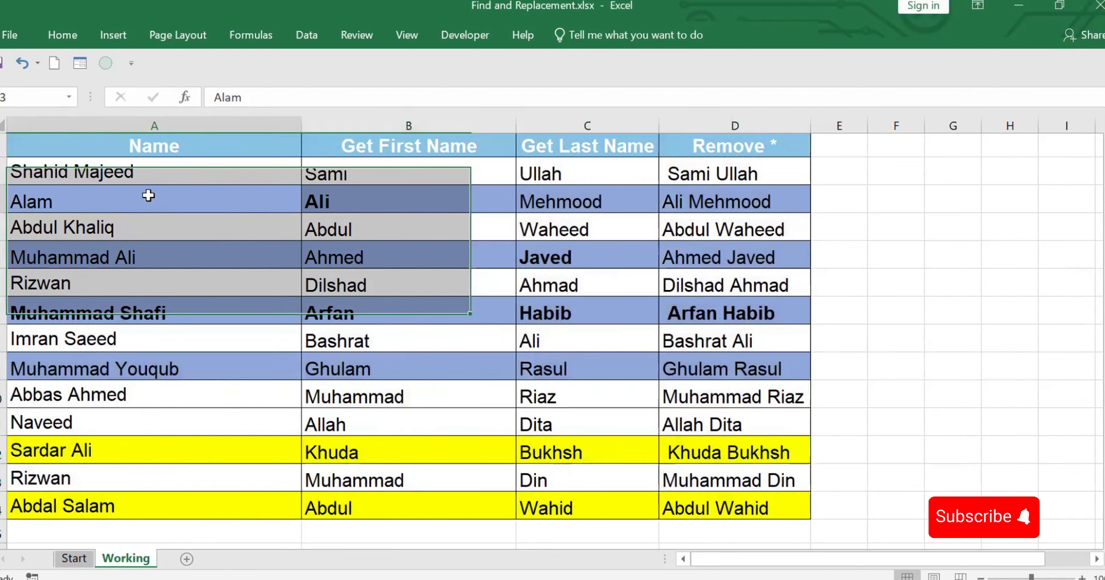
{"action": "left_click", "coordinate": [148, 196]}
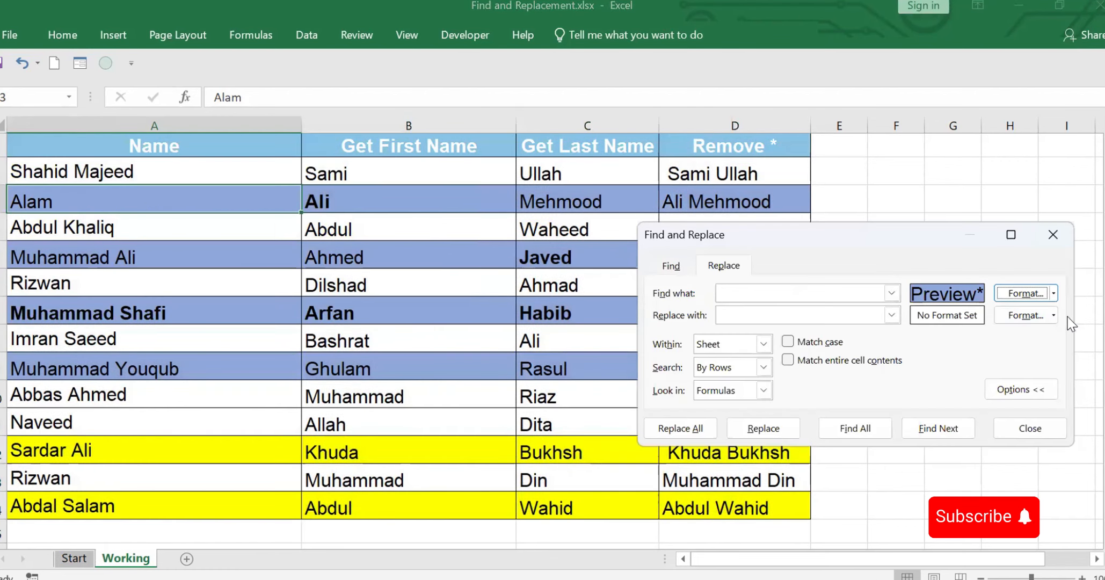
Take the replacement format from yellow cell A12 and apply it to every cell matching the blue-filled format
{"action": "left_click", "coordinate": [1054, 315]}
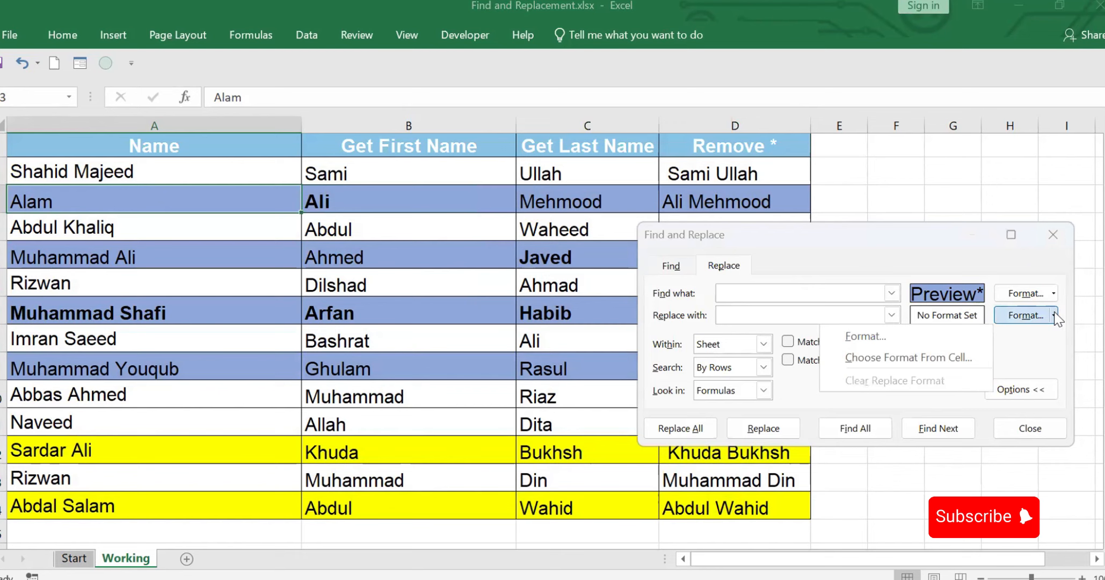
{"action": "left_click", "coordinate": [920, 358]}
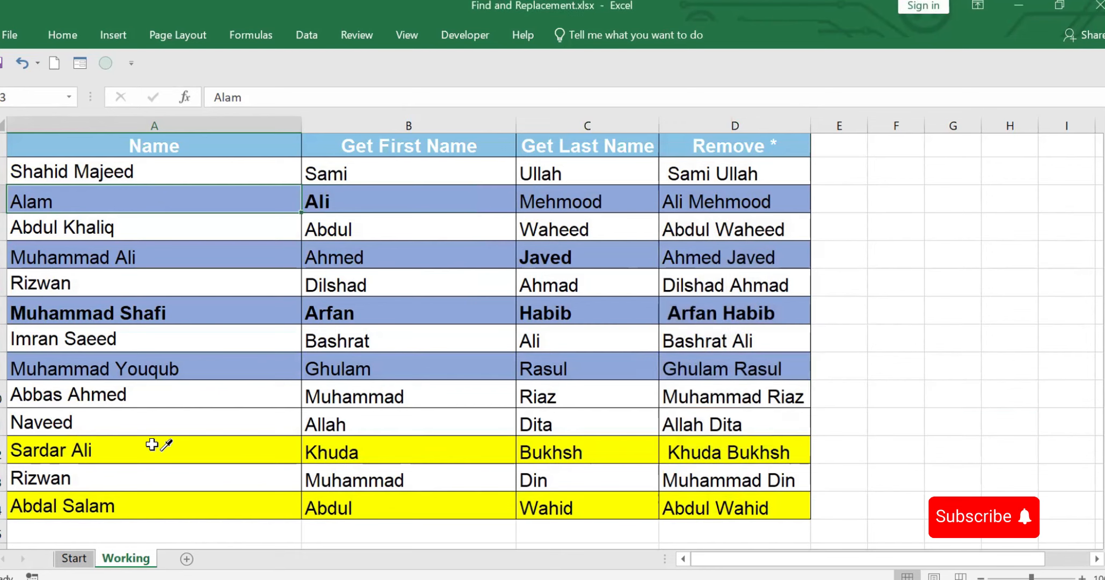
{"action": "left_click", "coordinate": [151, 444]}
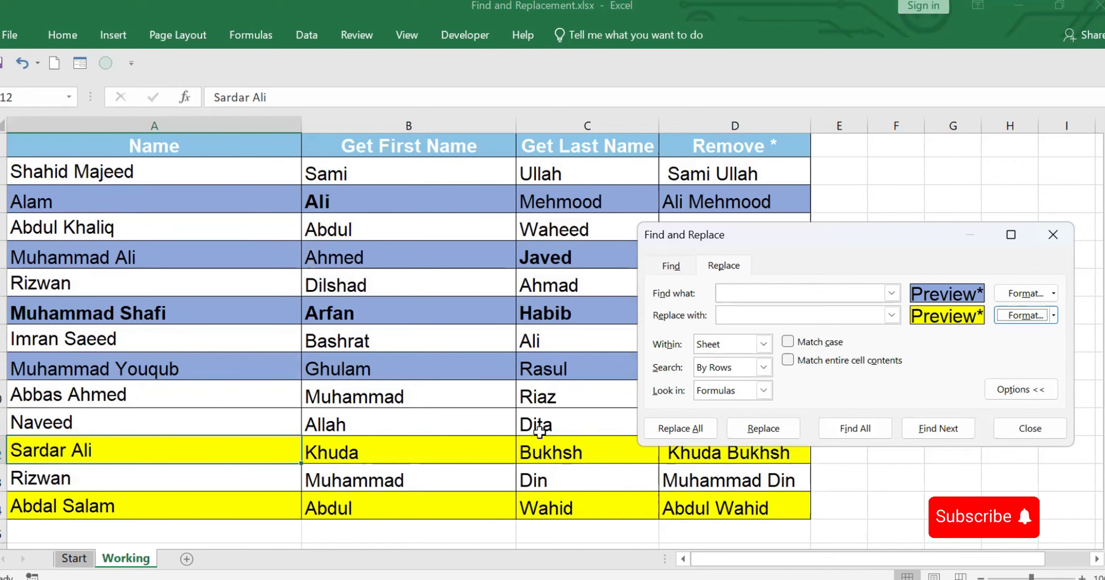
{"action": "left_click", "coordinate": [685, 430]}
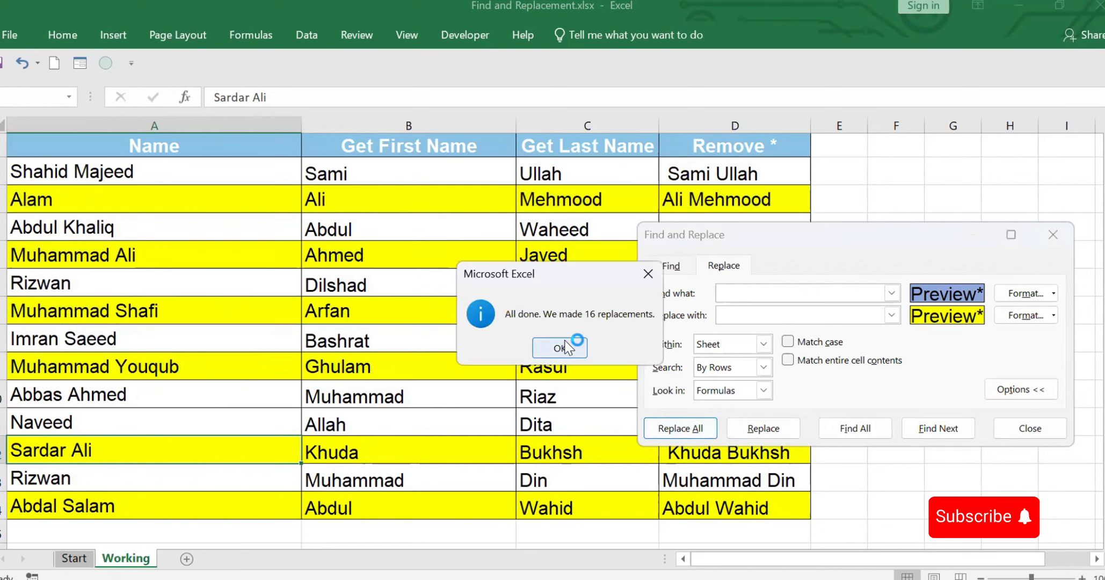
{"action": "left_click", "coordinate": [562, 348]}
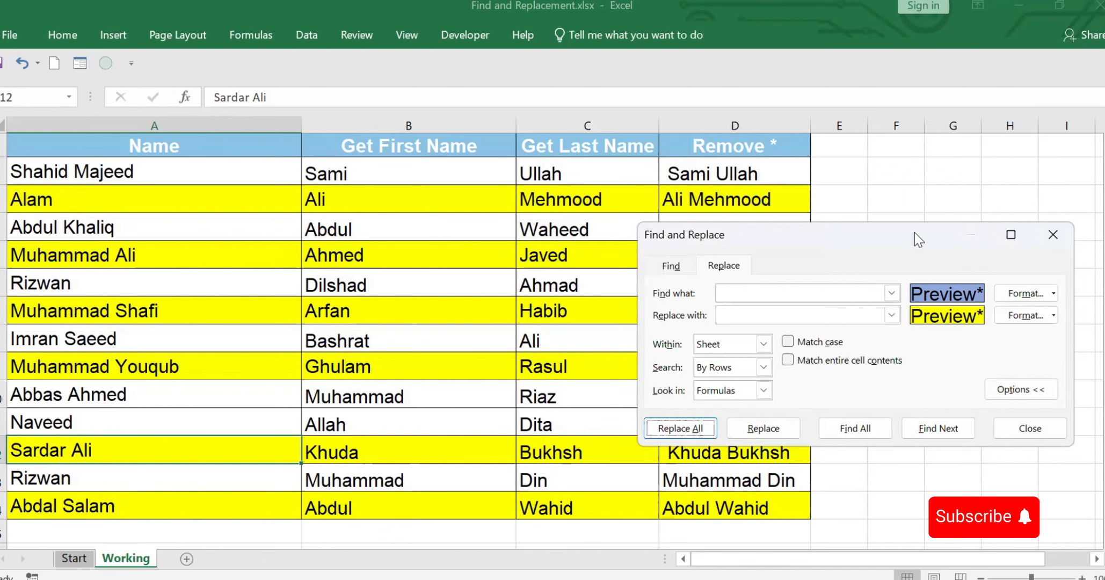
{"action": "key", "text": "Escape"}
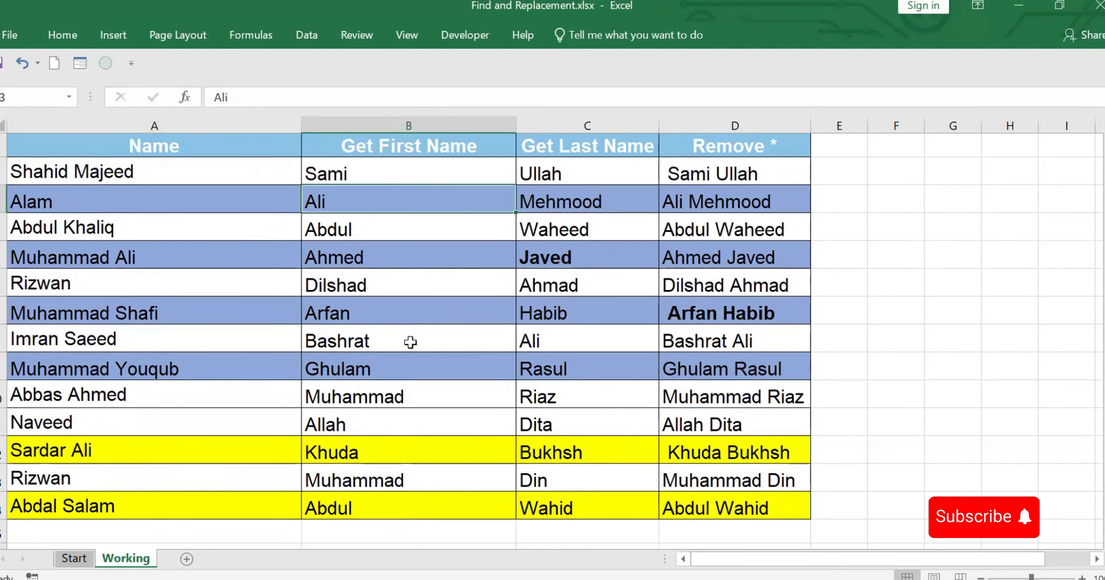
Make cell B3 in the Get First Name column and all of row 7 bold
{"action": "key", "text": "ctrl+b"}
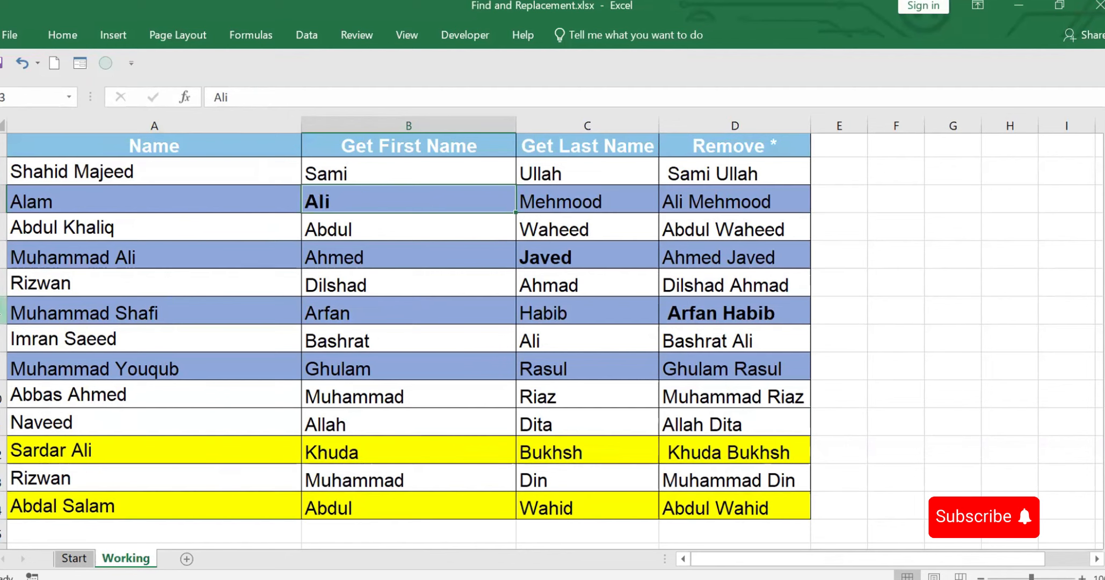
{"action": "left_click", "coordinate": [3, 312]}
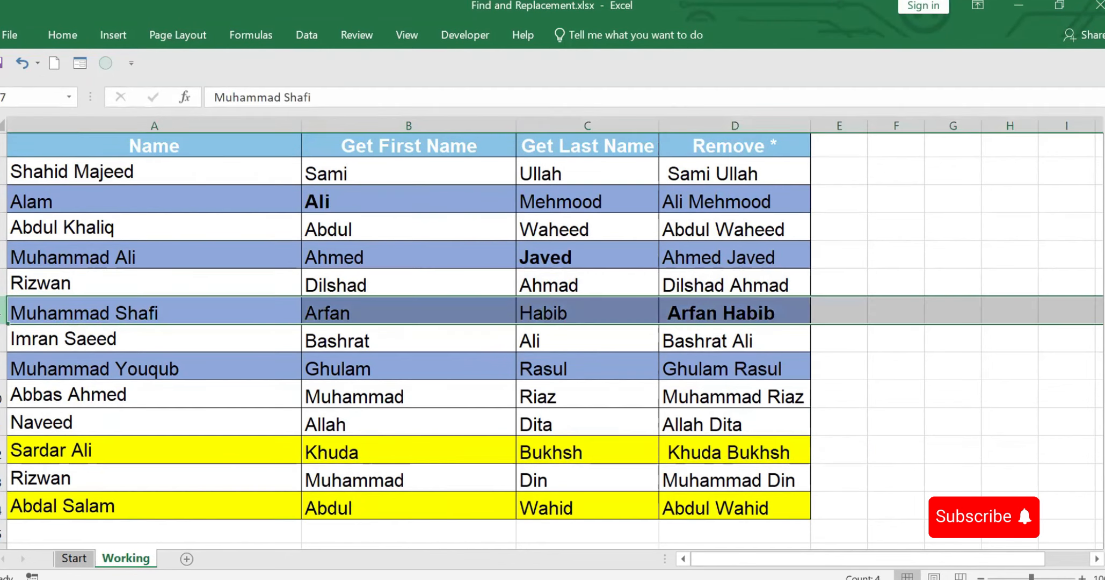
{"action": "key", "text": "ctrl+b"}
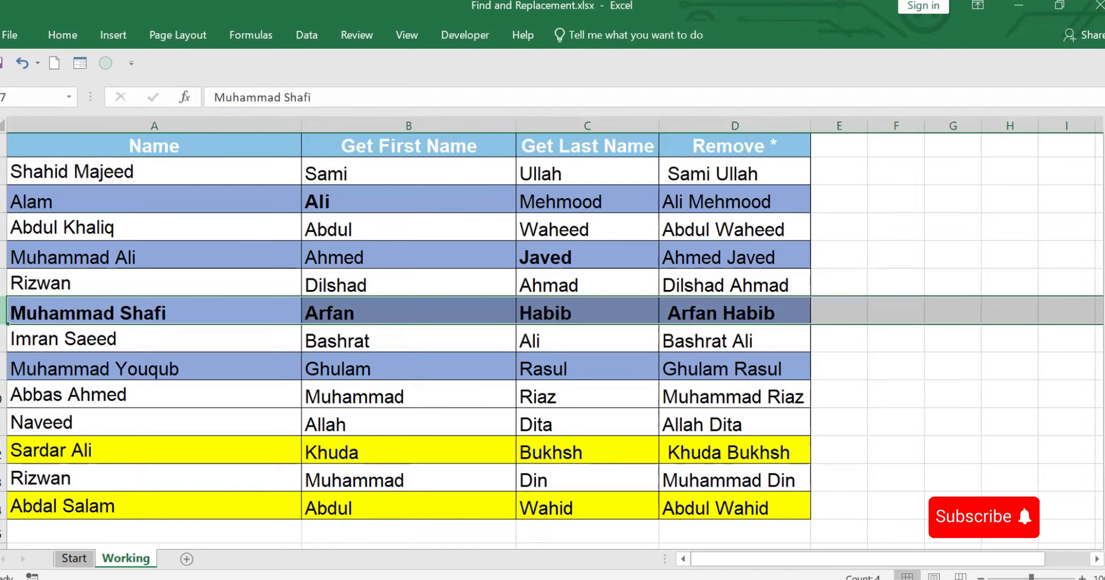
{"action": "left_click", "coordinate": [913, 408]}
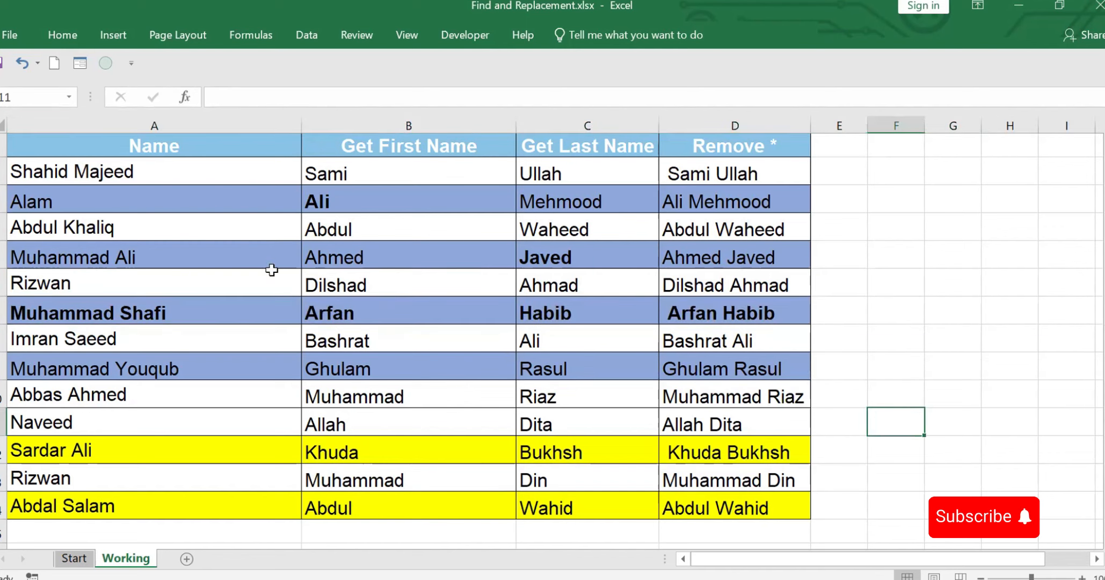
Select the whole table, clear both the find and replace formats in Find and Replace, and close the dialog with its options collapsed
{"action": "left_click", "coordinate": [209, 205]}
{"action": "key", "text": "ctrl+a"}
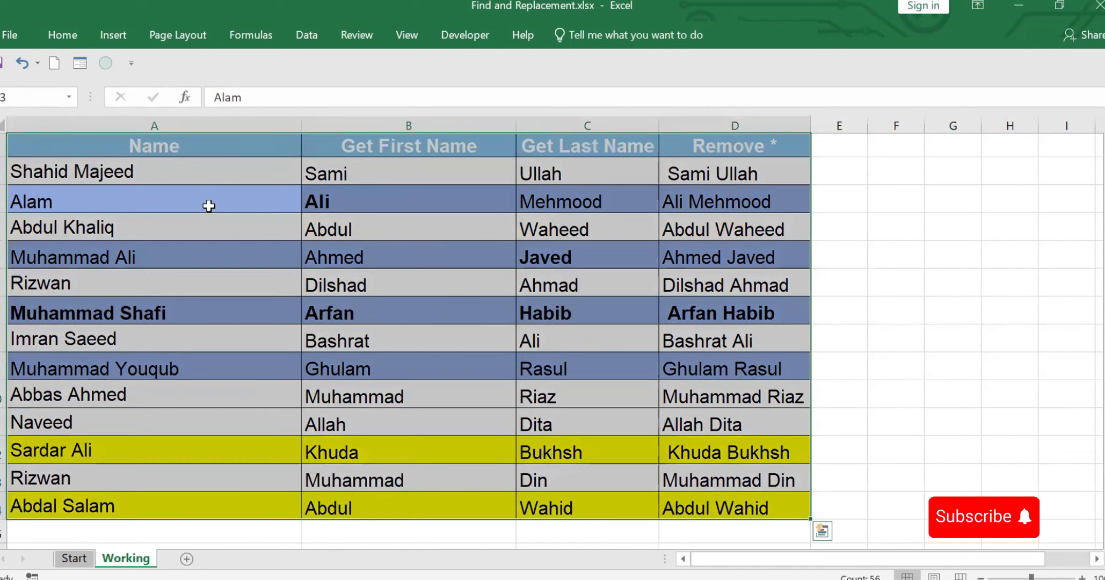
{"action": "key", "text": "ctrl+h"}
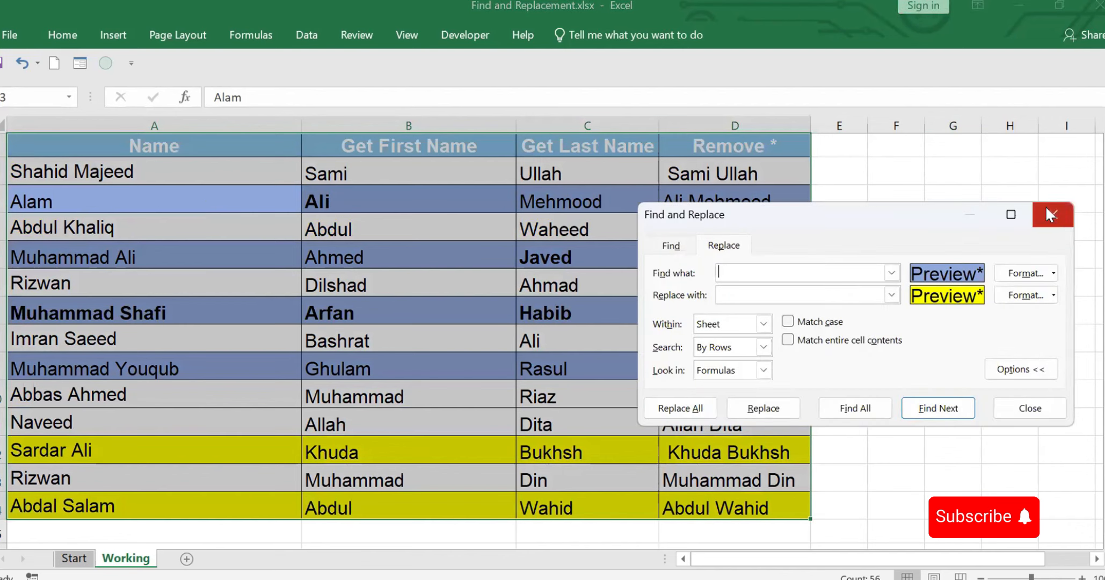
{"action": "left_click", "coordinate": [1053, 274]}
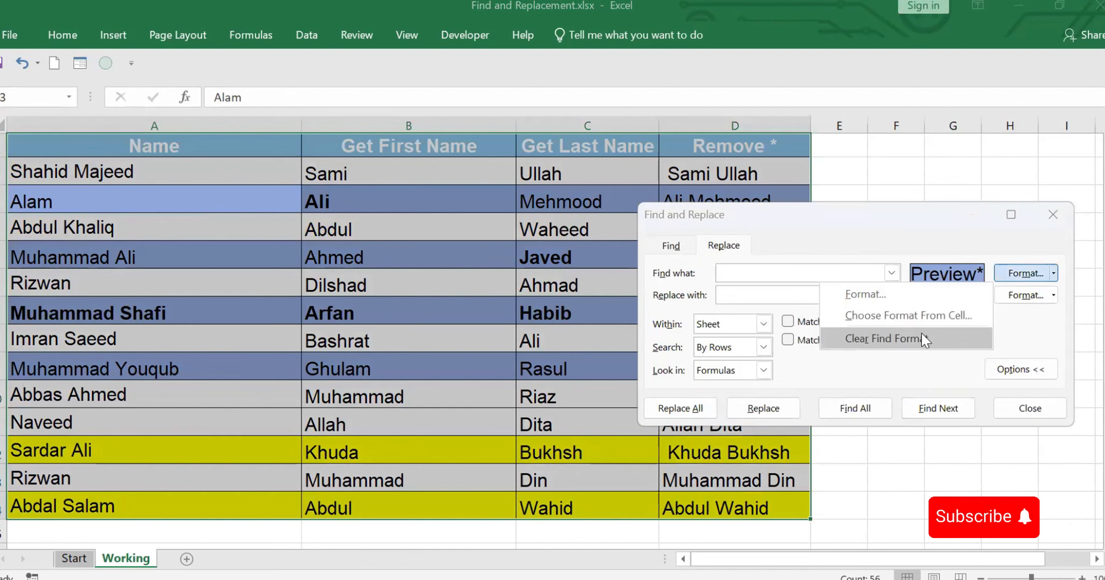
{"action": "left_click", "coordinate": [911, 344]}
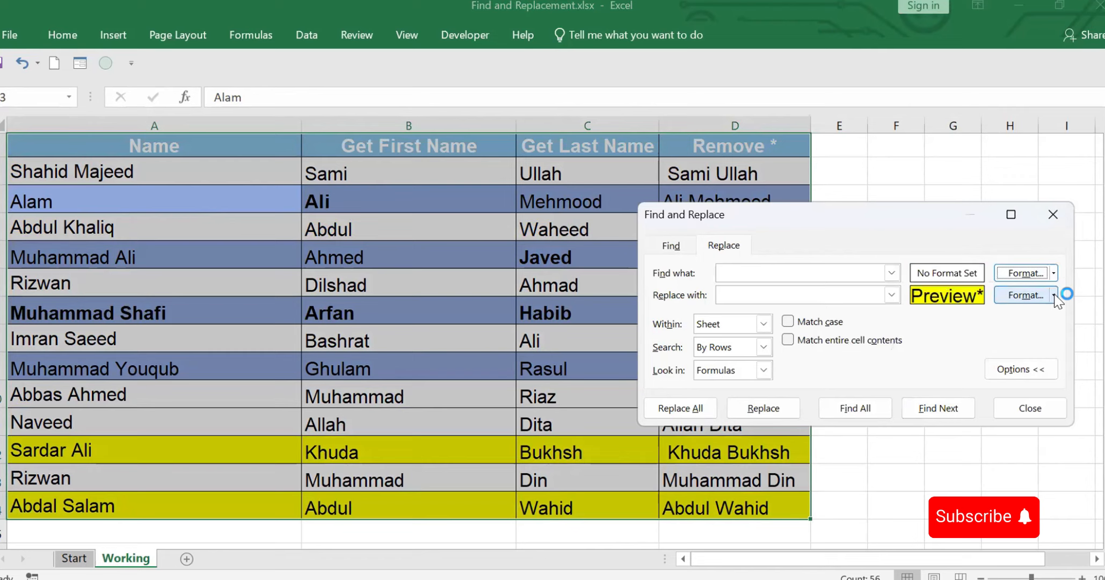
{"action": "left_click", "coordinate": [1053, 295]}
{"action": "left_click", "coordinate": [903, 361]}
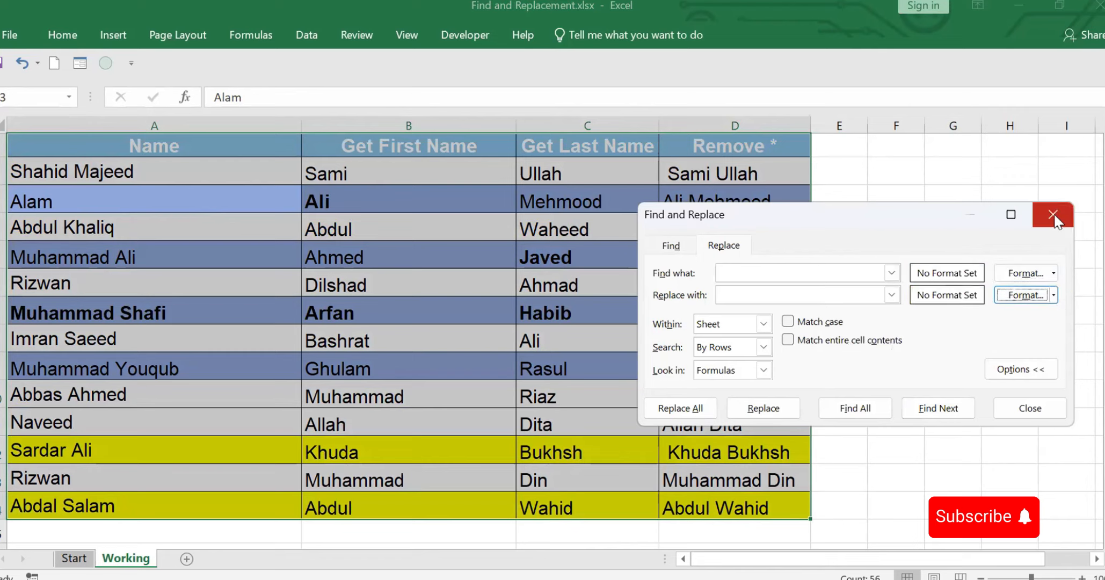
{"action": "left_click", "coordinate": [1006, 373]}
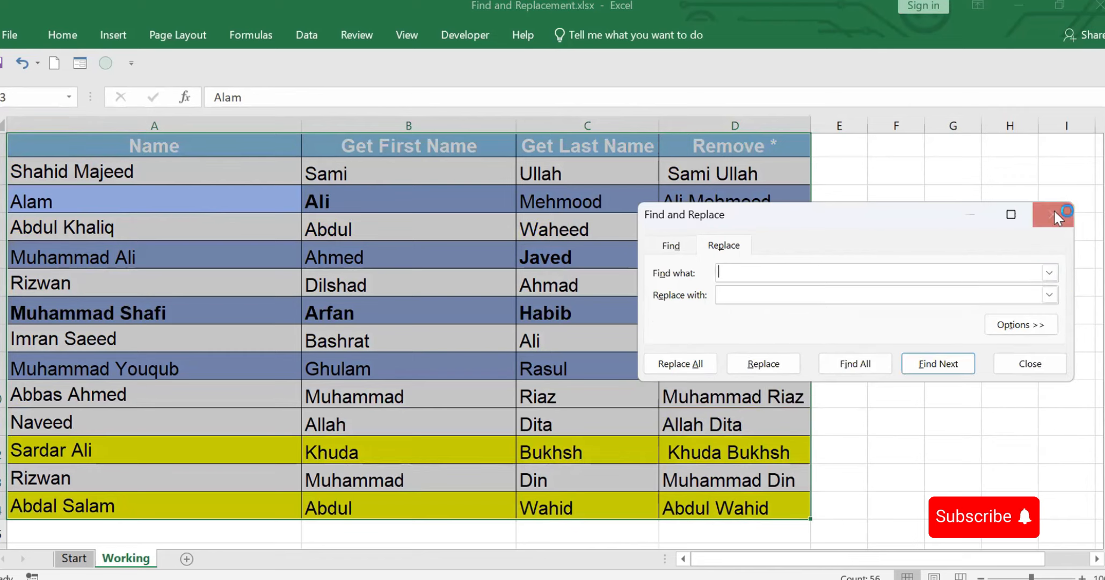
{"action": "left_click", "coordinate": [1053, 213]}
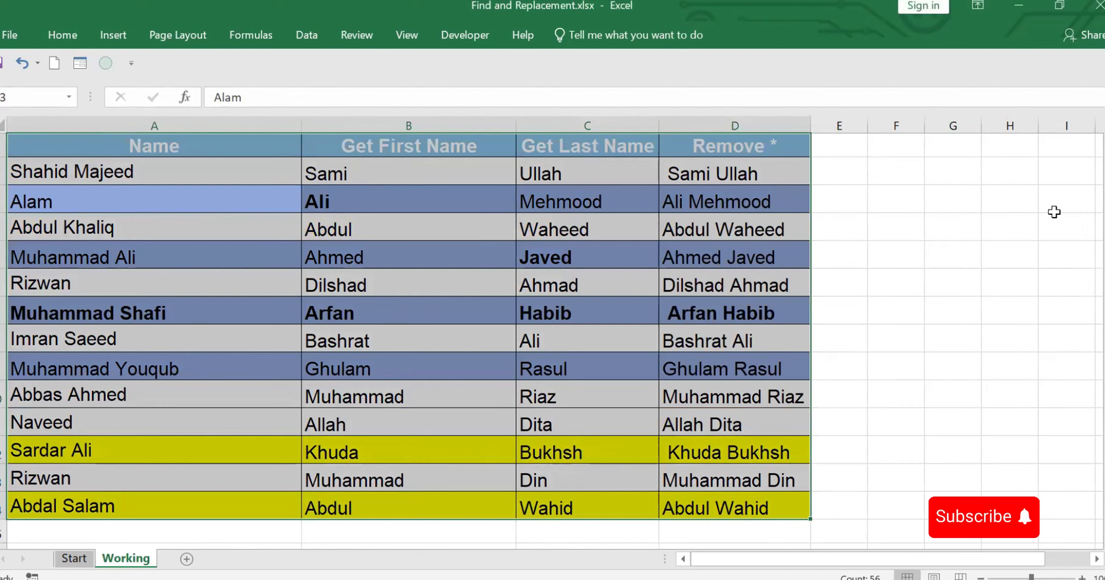
Expand the Find and Replace options and take the format to find from the blue-filled cell A3
{"action": "key", "text": "ctrl+h"}
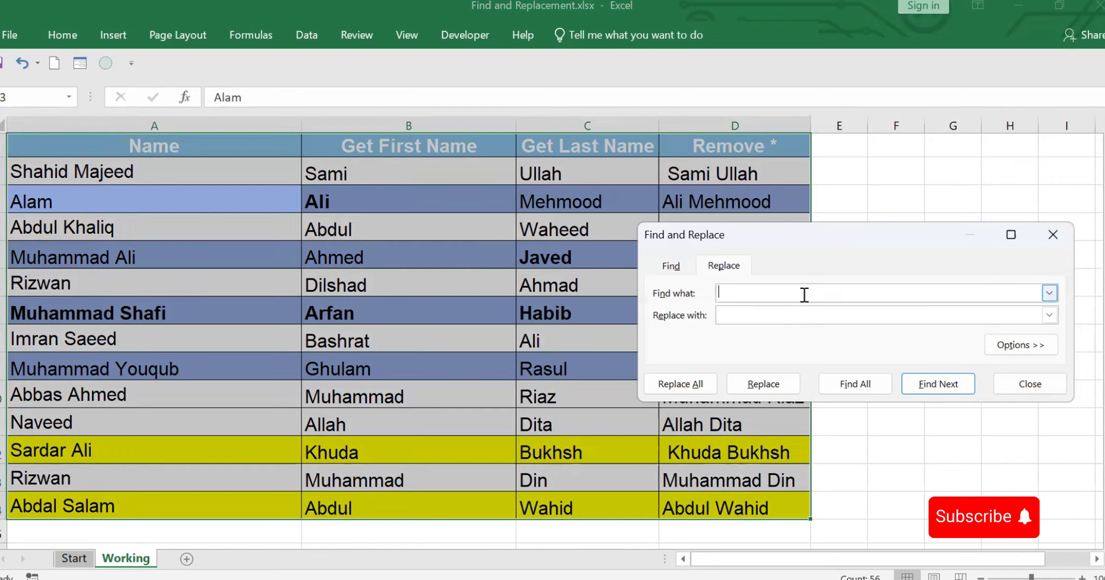
{"action": "left_click", "coordinate": [1019, 344]}
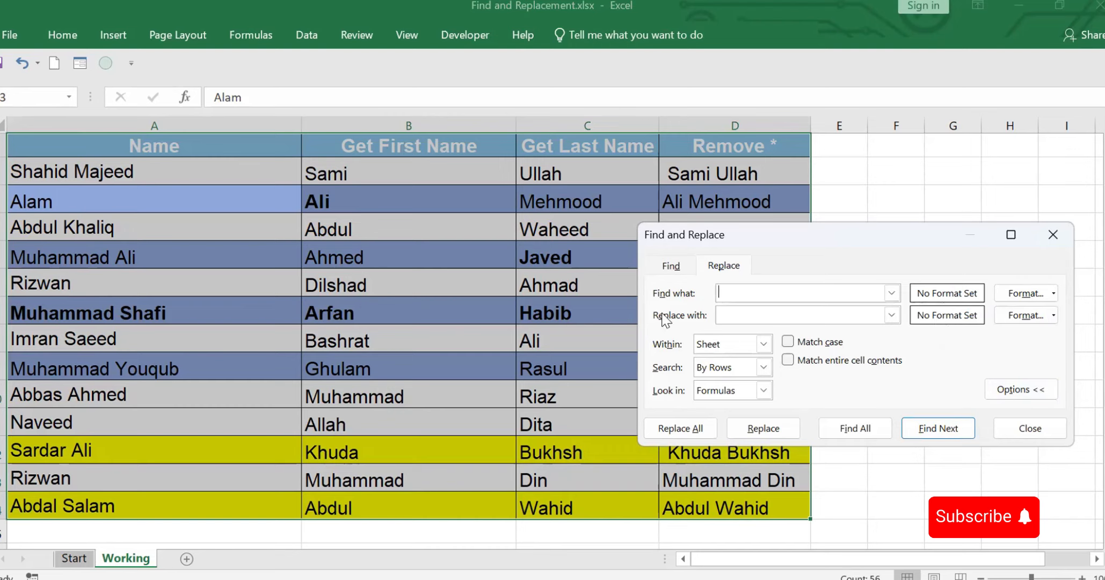
{"action": "left_click", "coordinate": [1055, 294]}
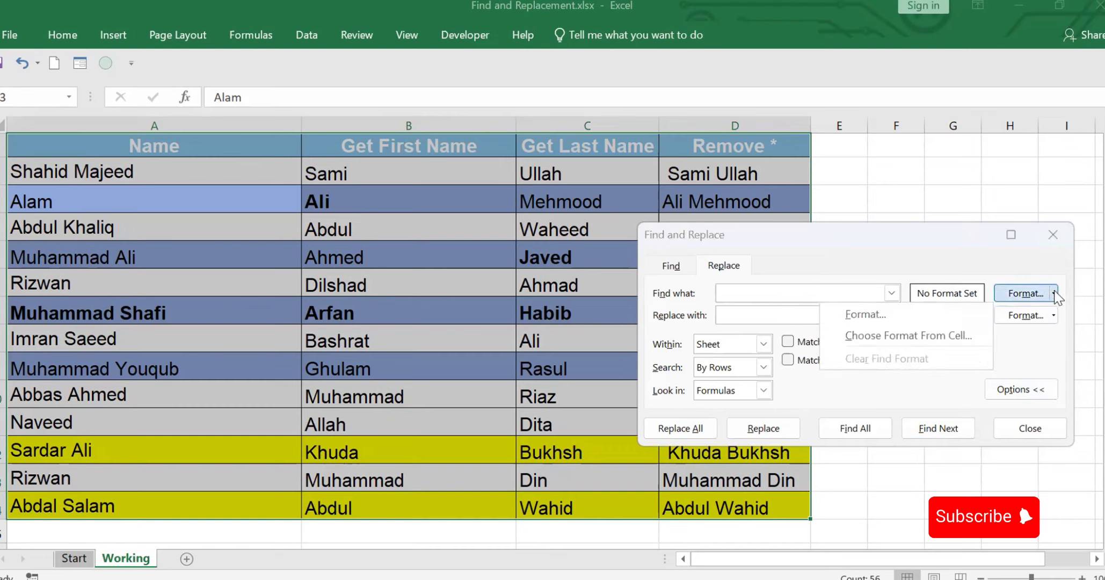
{"action": "left_click", "coordinate": [919, 337]}
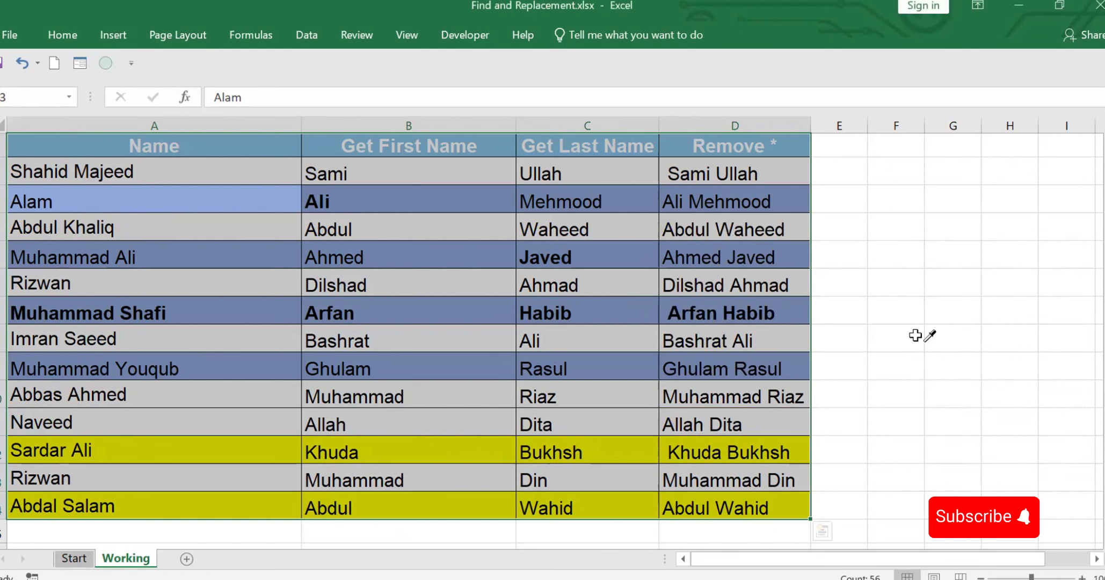
{"action": "left_click", "coordinate": [149, 197]}
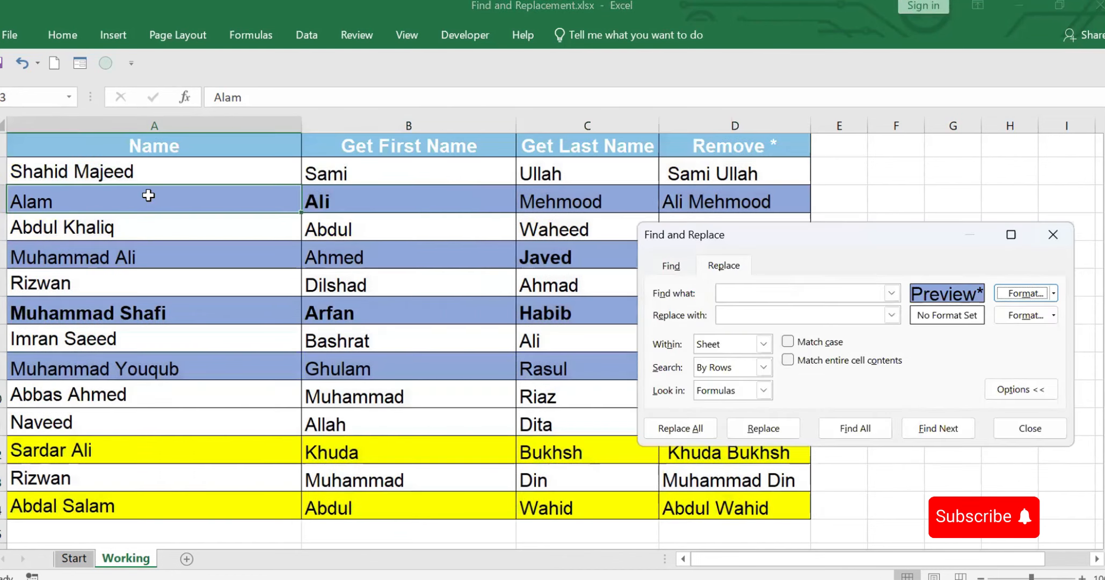
Replace all formatting matching the blue-filled cell with the format of yellow cell A12, and undo the replacement
{"action": "left_click", "coordinate": [1055, 316]}
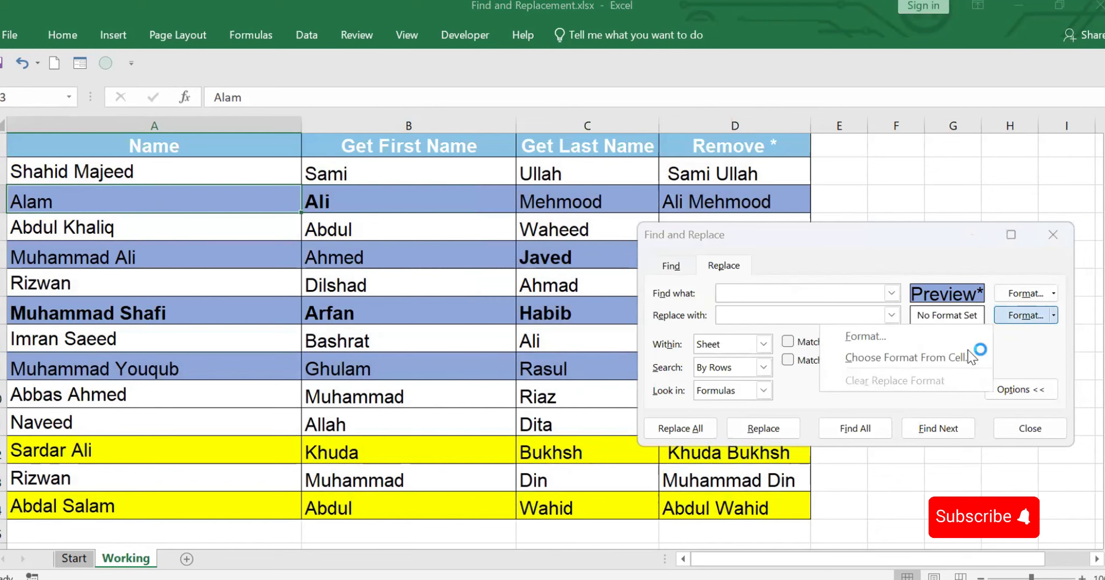
{"action": "left_click", "coordinate": [921, 358]}
{"action": "left_click", "coordinate": [150, 446]}
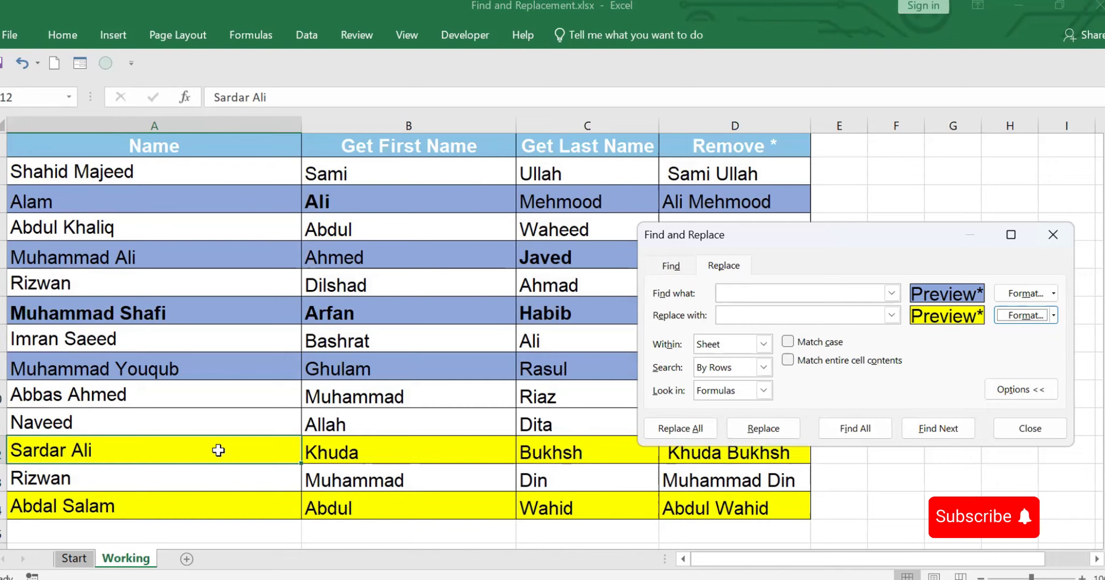
{"action": "left_click", "coordinate": [685, 429]}
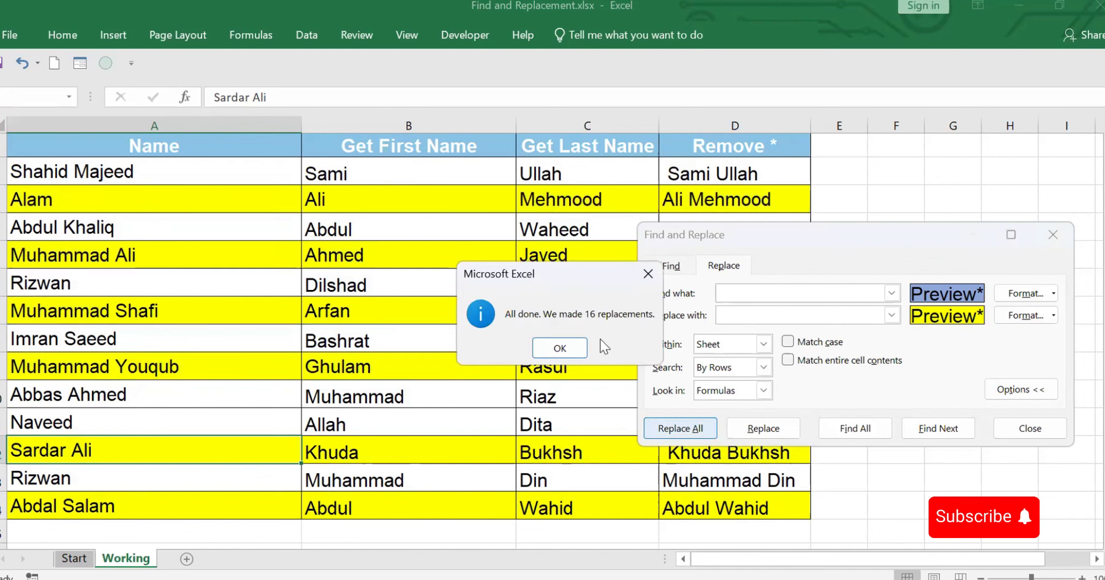
{"action": "left_click", "coordinate": [559, 348]}
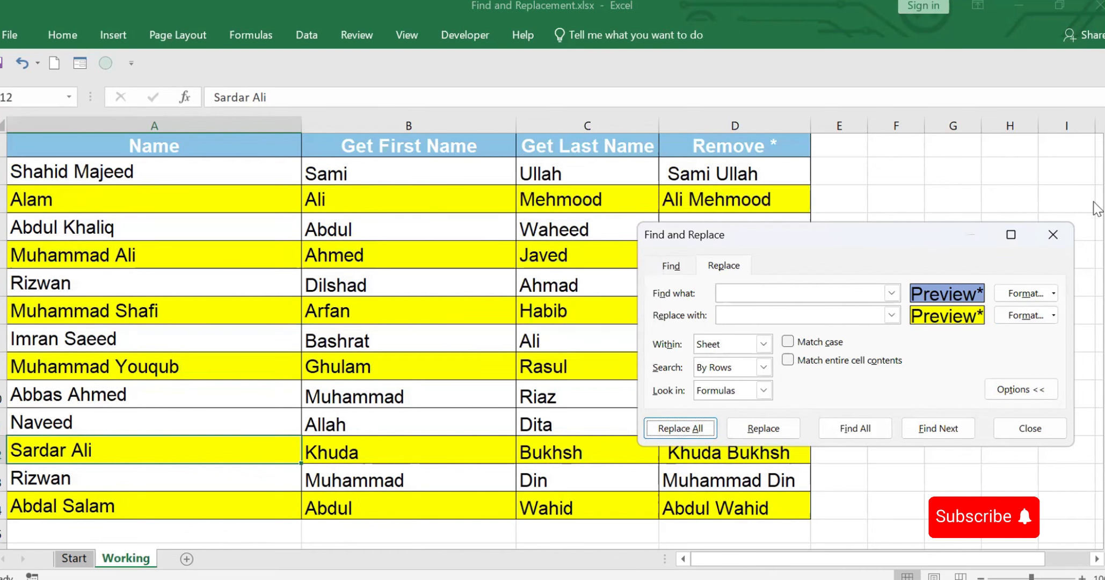
{"action": "key", "text": "Escape"}
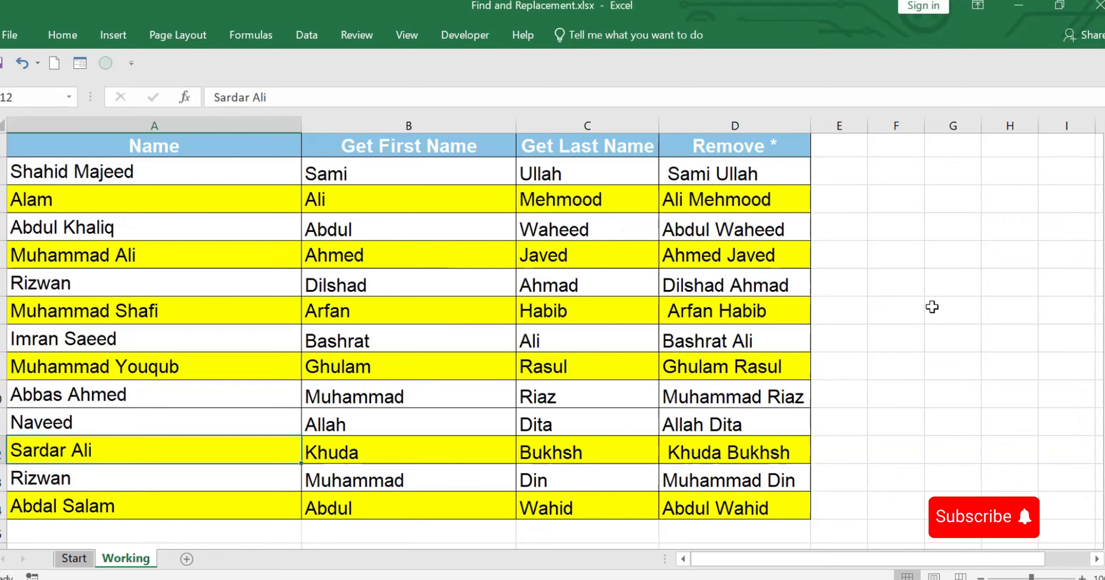
{"action": "key", "text": "ctrl+z"}
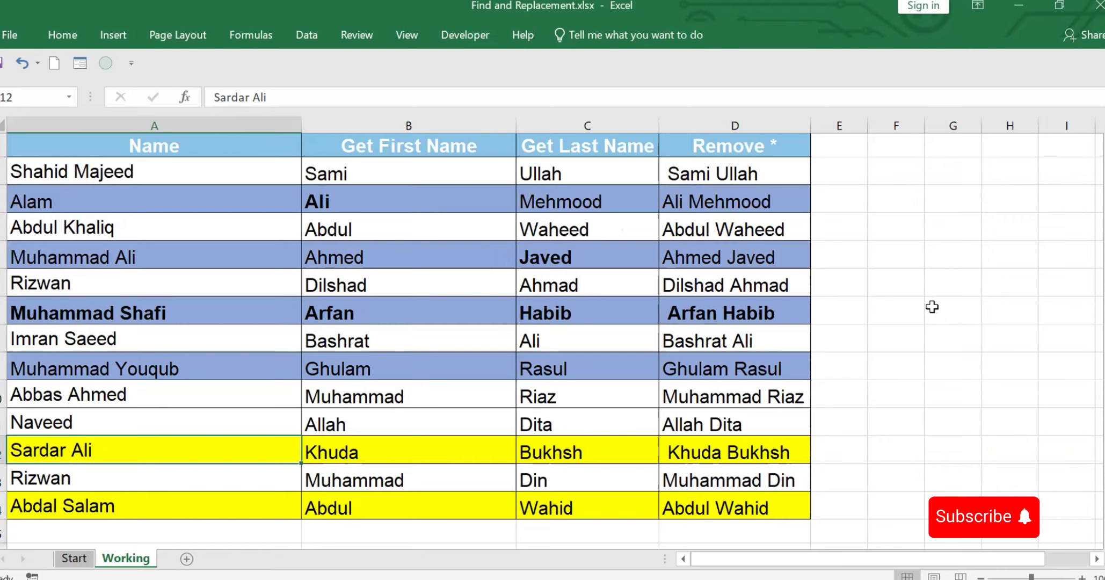
Clear the find format and the replace format in the Find and Replace dialog
{"action": "key", "text": "ctrl+h"}
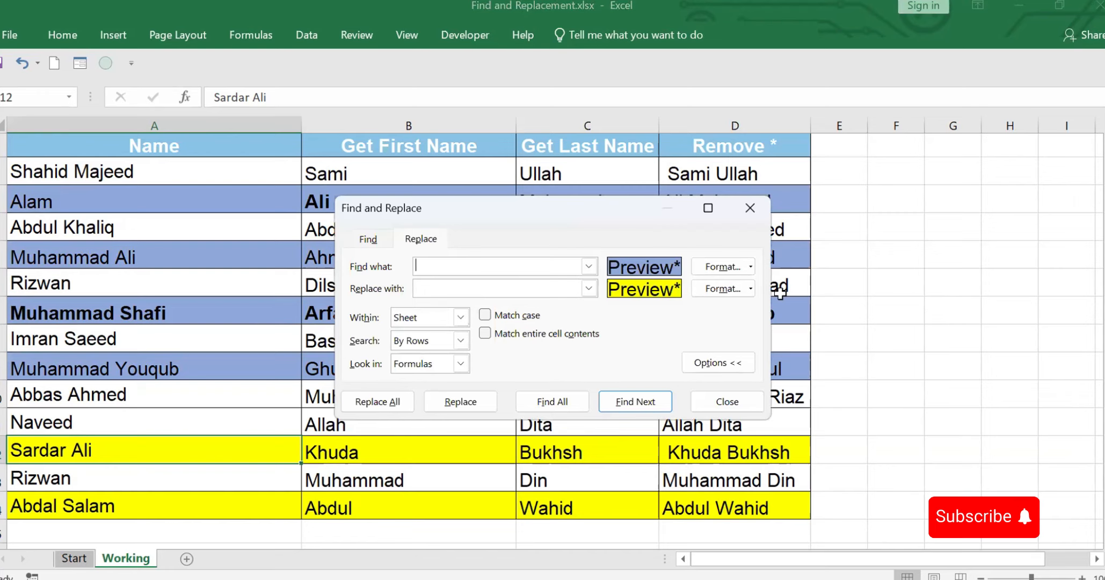
{"action": "left_click", "coordinate": [750, 208]}
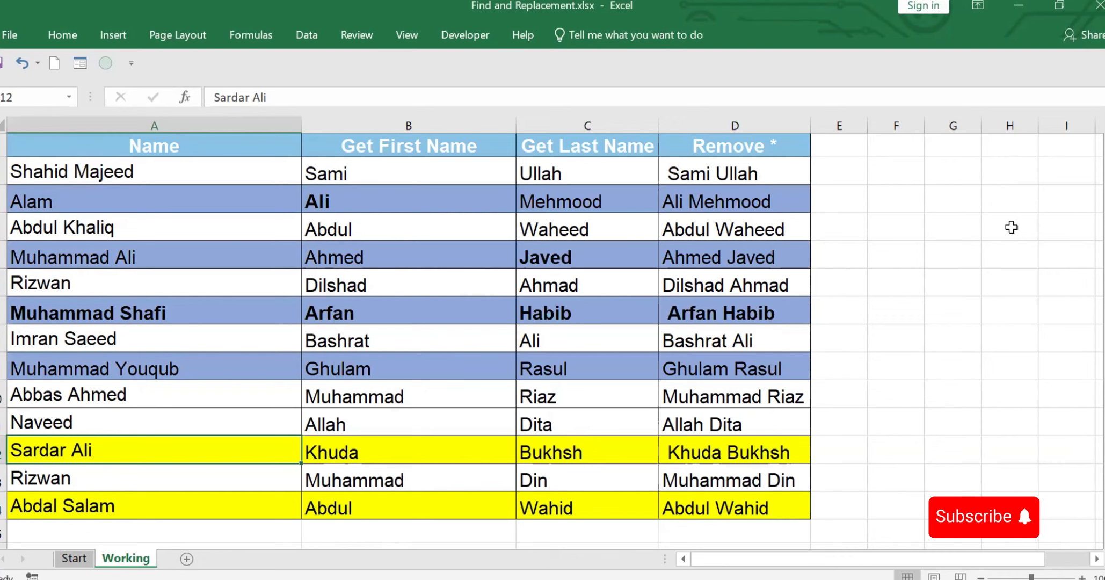
{"action": "key", "text": "ctrl+h"}
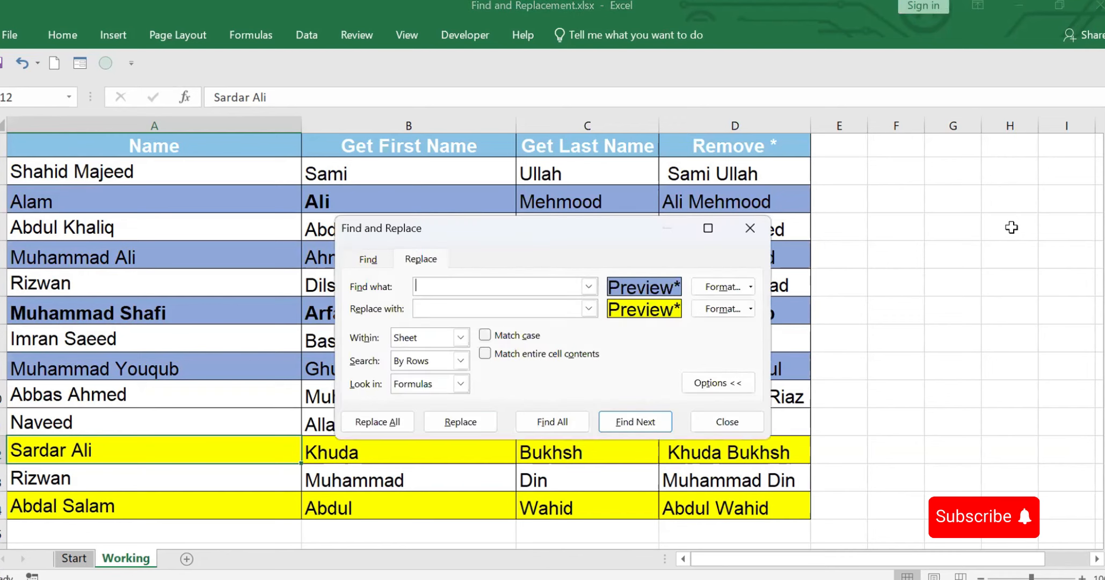
{"action": "left_click", "coordinate": [750, 287]}
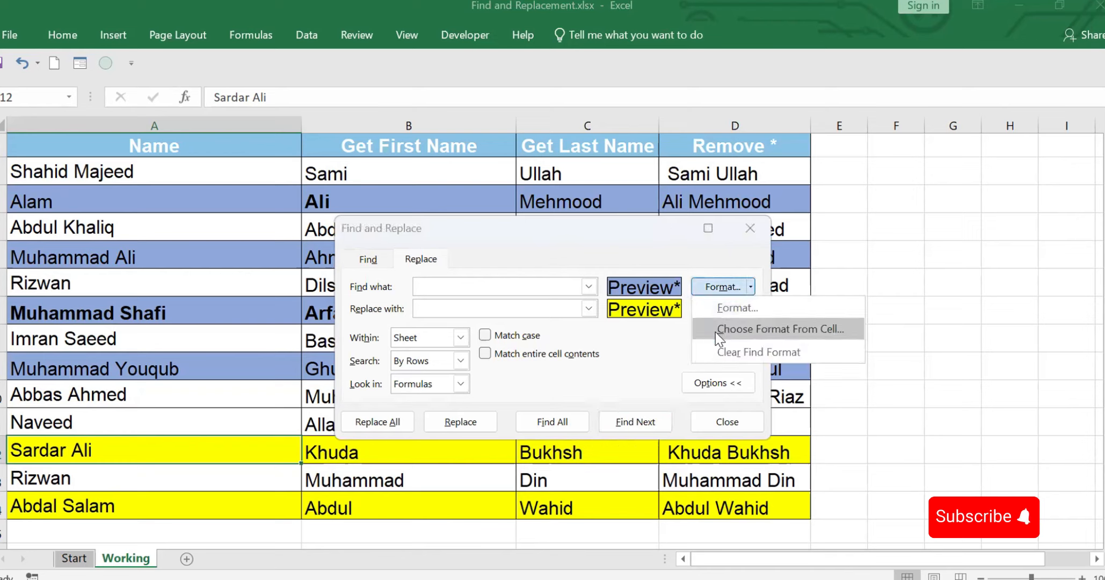
{"action": "left_click", "coordinate": [732, 354]}
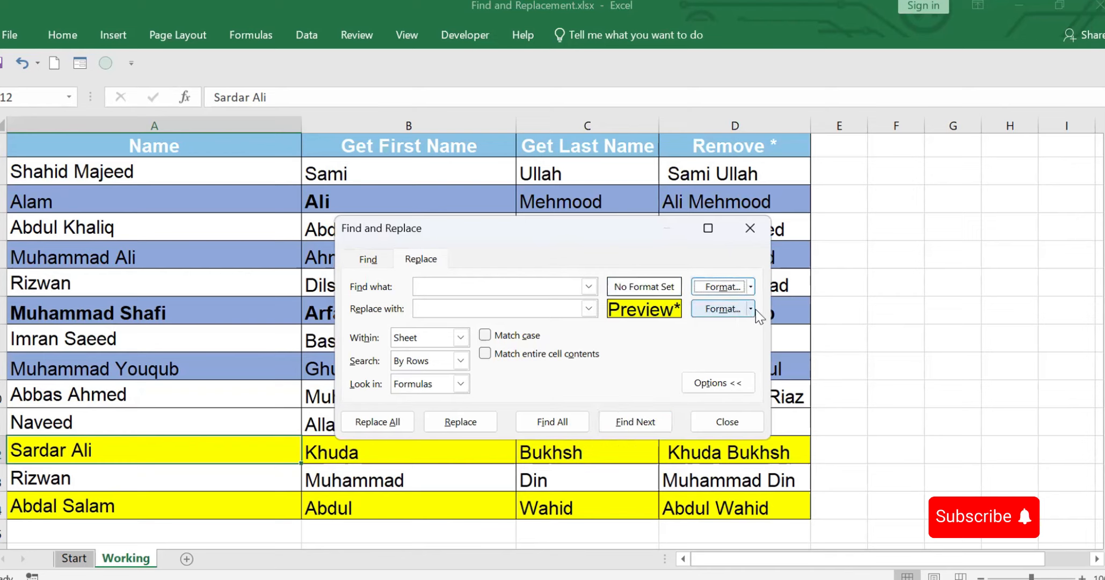
{"action": "left_click", "coordinate": [752, 309]}
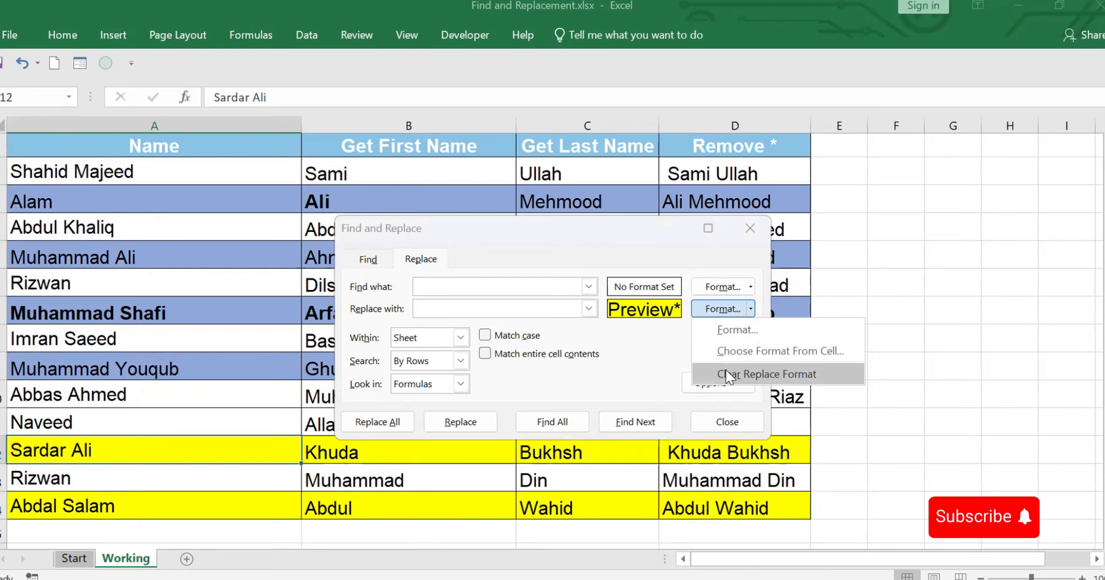
{"action": "left_click", "coordinate": [709, 375]}
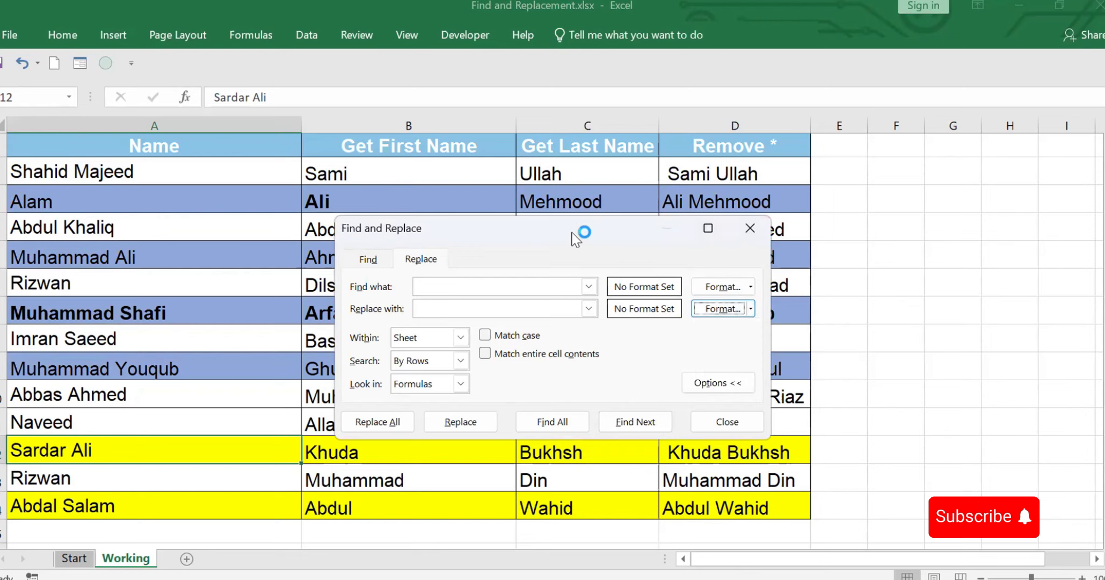
{"action": "left_click_drag", "start_coordinate": [573, 237], "coordinate": [744, 263]}
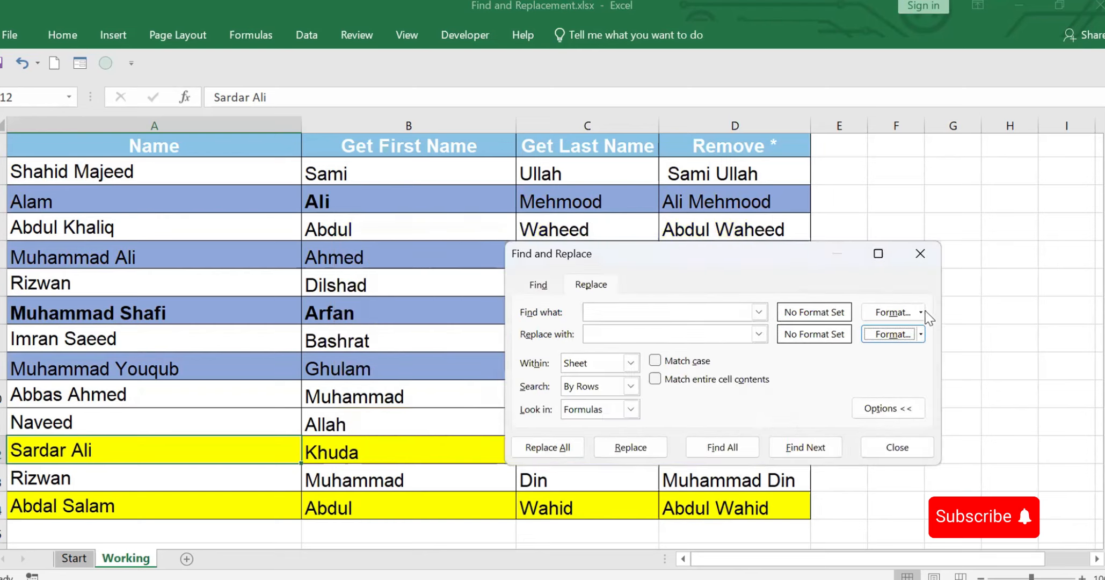
{"action": "left_click", "coordinate": [920, 313]}
{"action": "left_click", "coordinate": [911, 334]}
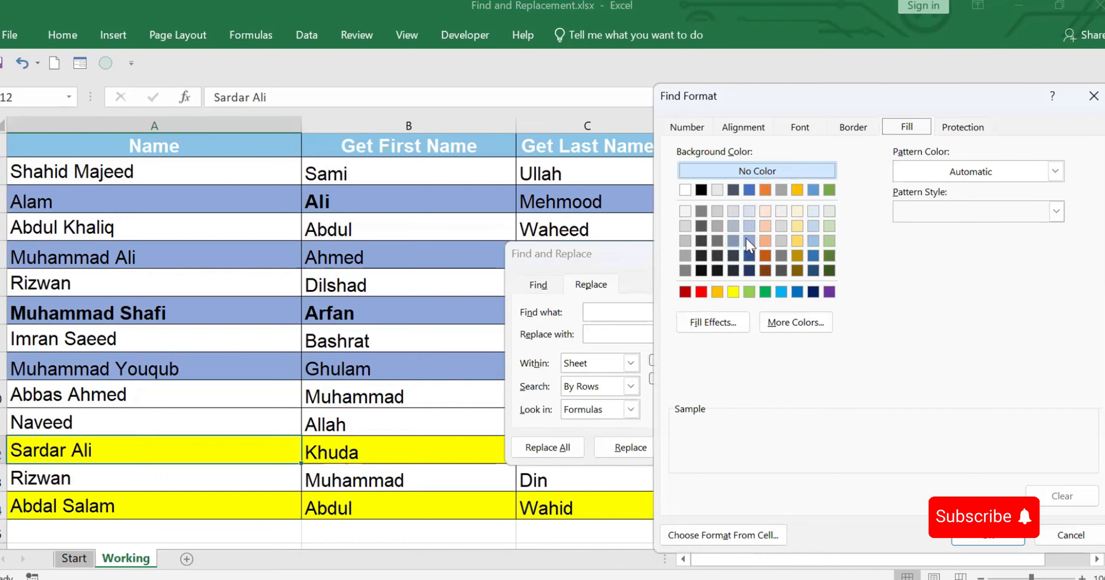
{"action": "left_click", "coordinate": [749, 241]}
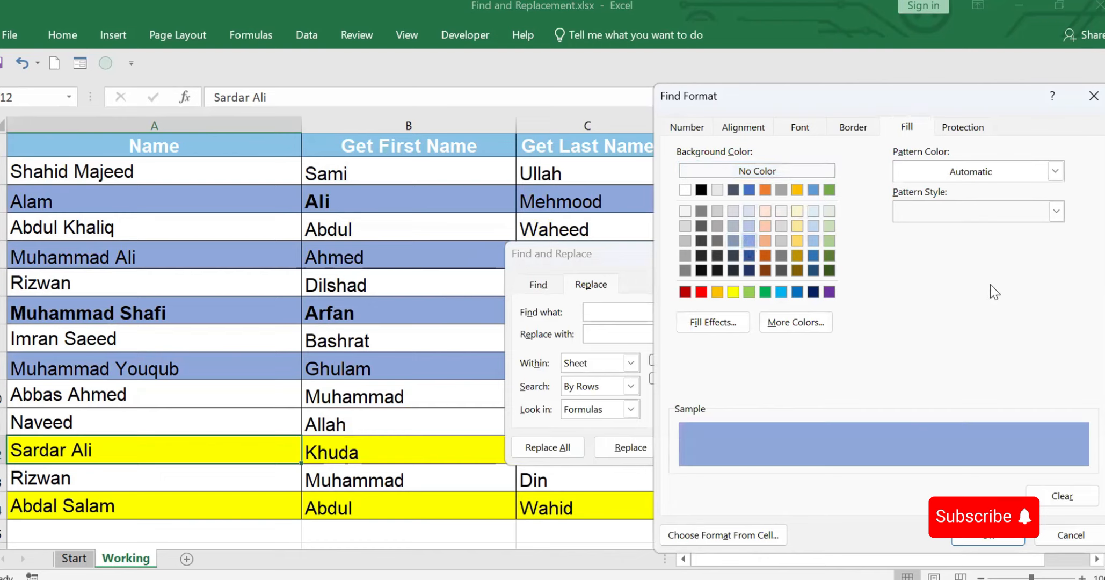
{"action": "left_click", "coordinate": [1094, 100]}
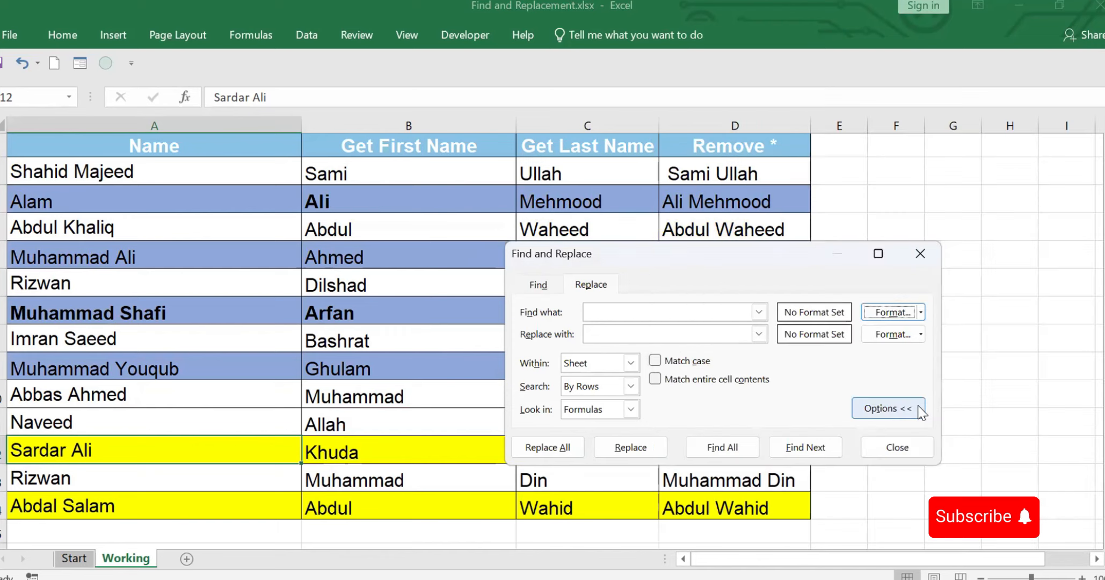
Set the replace format to a green fill and replace all with no find format set
{"action": "left_click", "coordinate": [920, 335]}
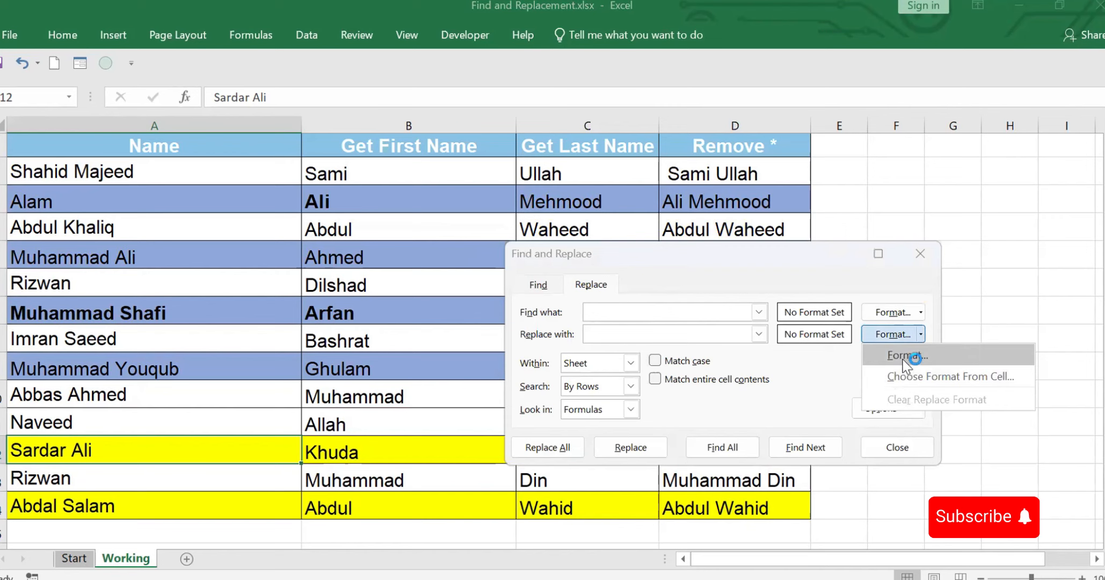
{"action": "left_click", "coordinate": [907, 357]}
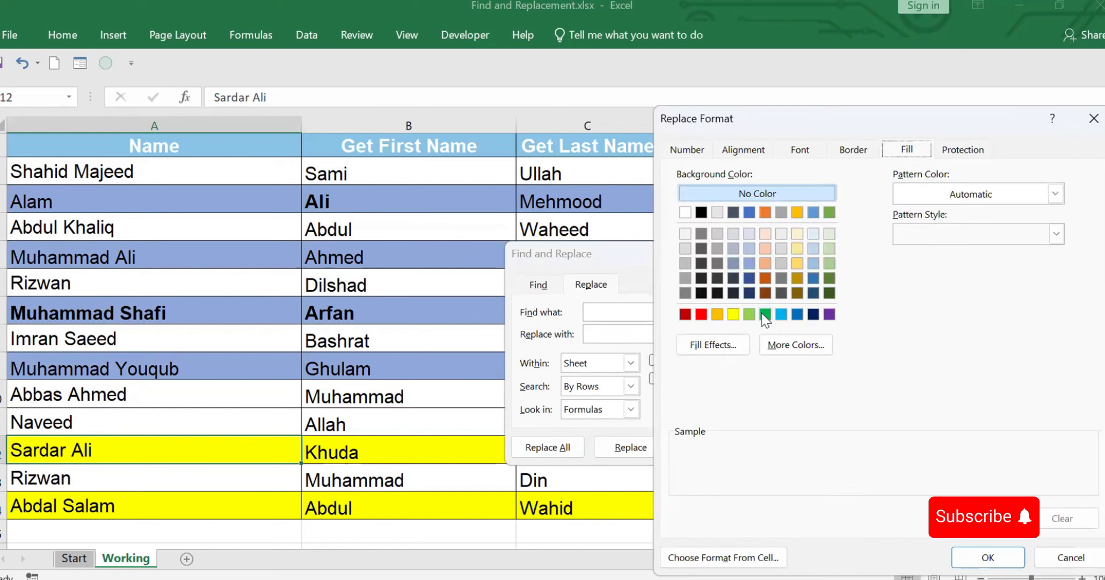
{"action": "left_click", "coordinate": [764, 315]}
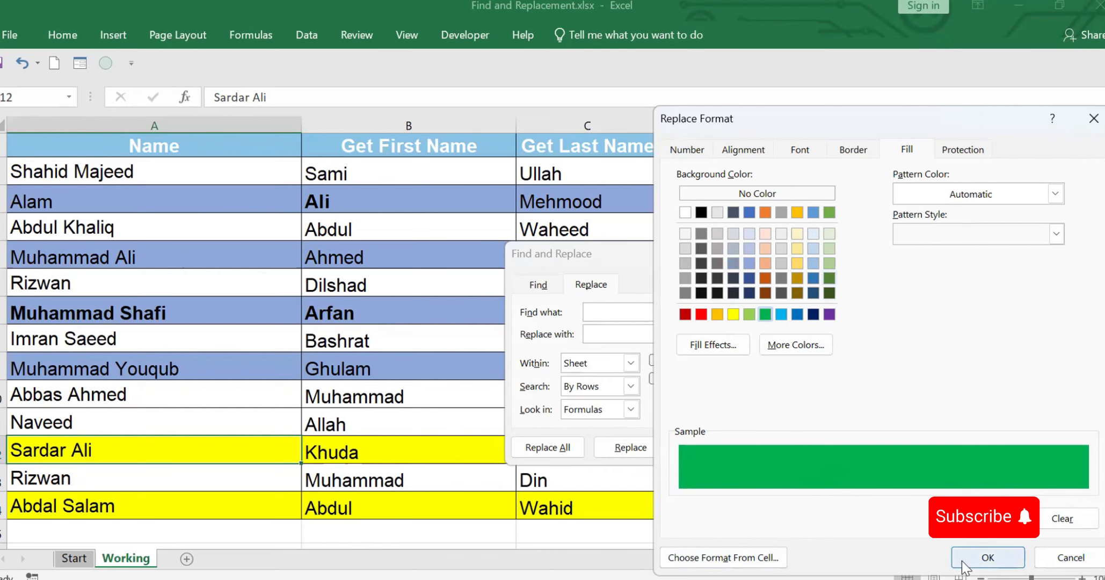
{"action": "left_click", "coordinate": [988, 557]}
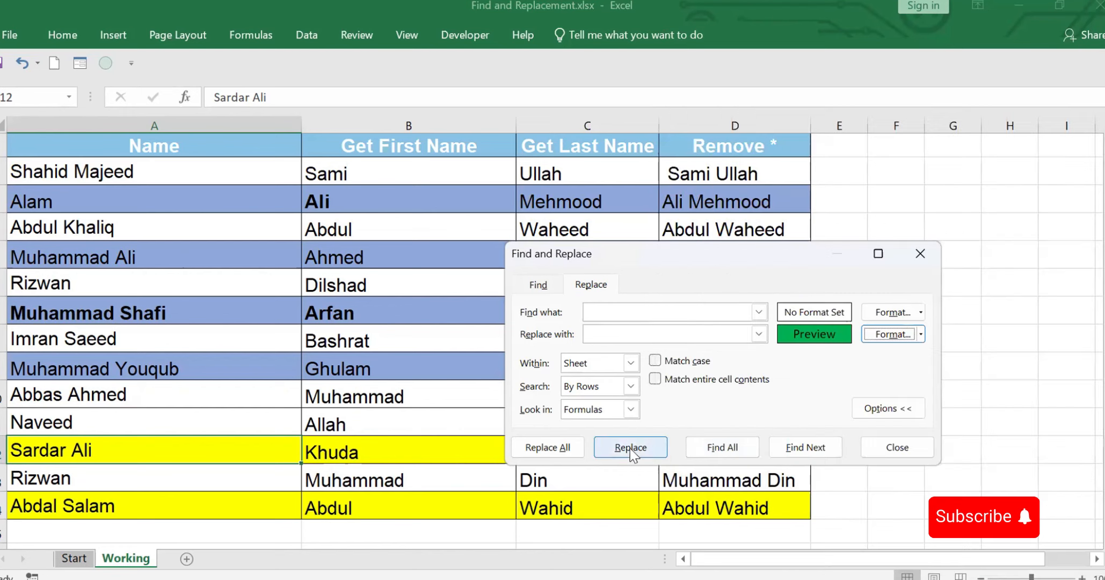
{"action": "left_click", "coordinate": [547, 447]}
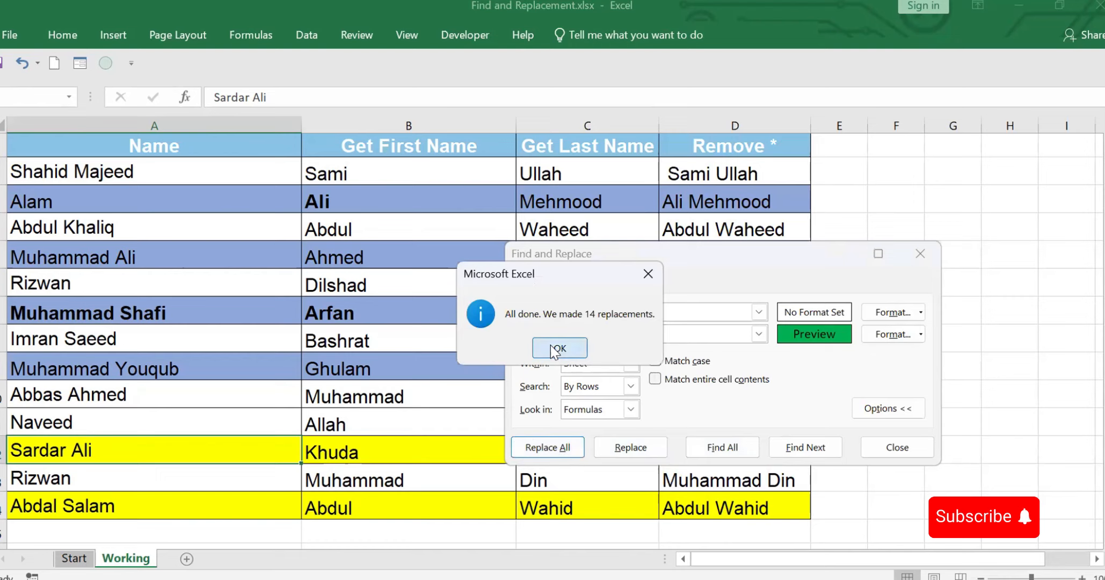
{"action": "left_click", "coordinate": [550, 344]}
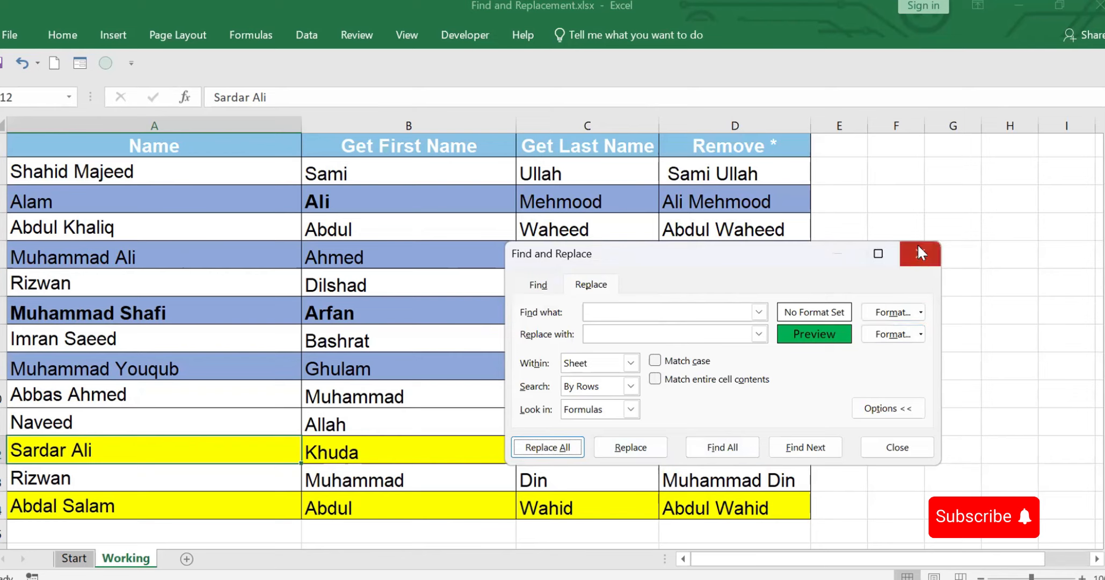
Clear the replace format in Find and Replace and close the dialog
{"action": "left_click", "coordinate": [921, 334]}
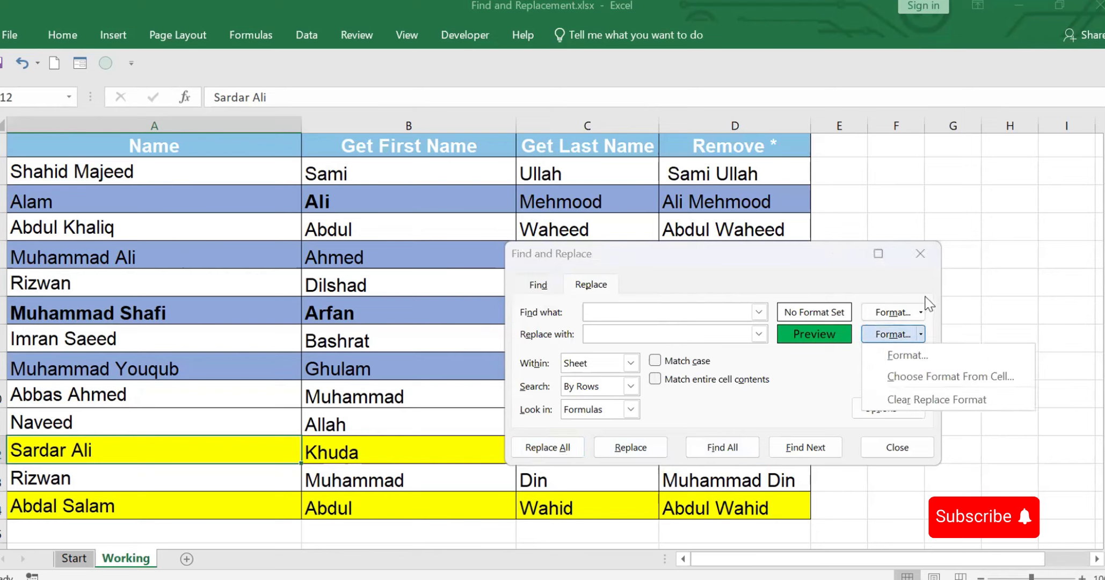
{"action": "left_click", "coordinate": [913, 257]}
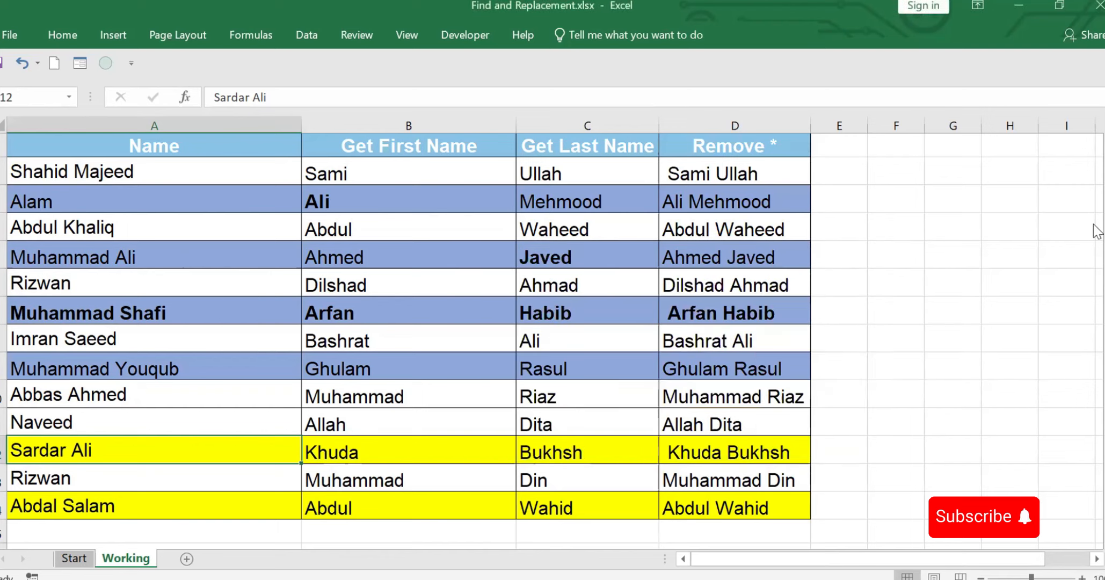
{"action": "key", "text": "ctrl+h"}
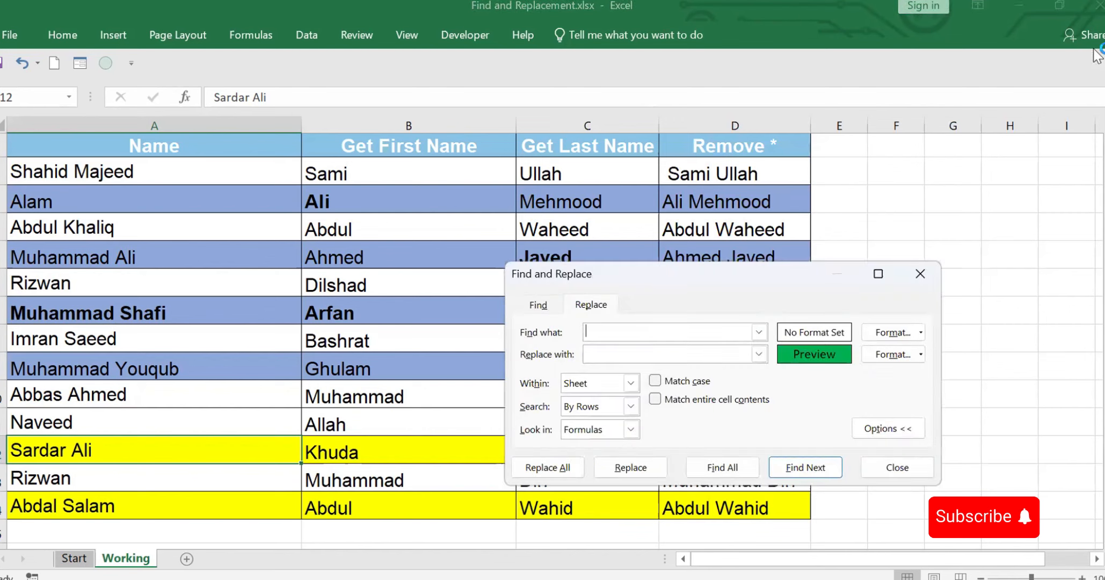
{"action": "left_click", "coordinate": [922, 354]}
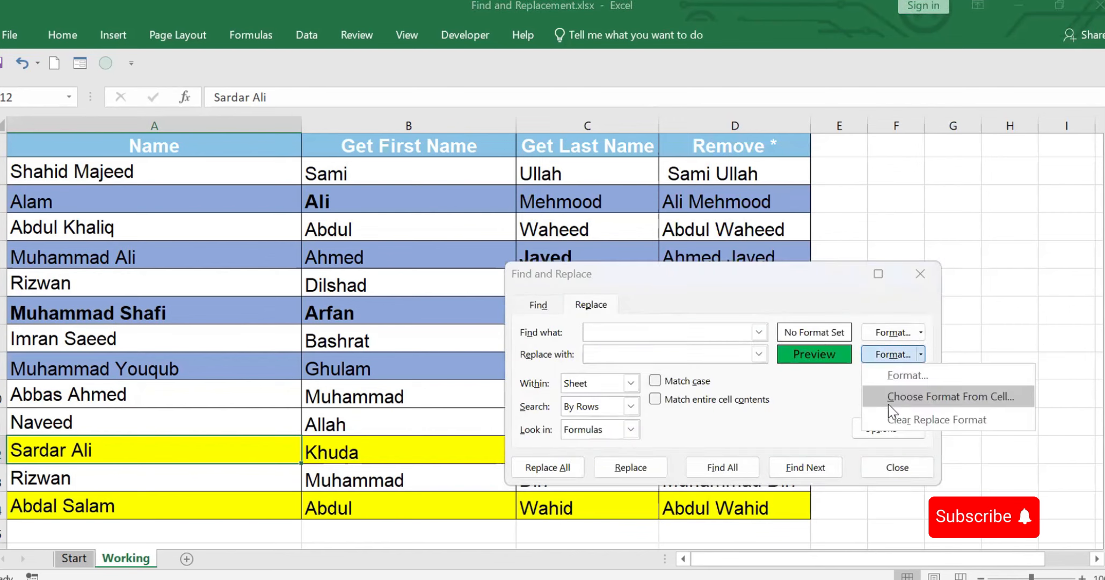
{"action": "left_click", "coordinate": [914, 420]}
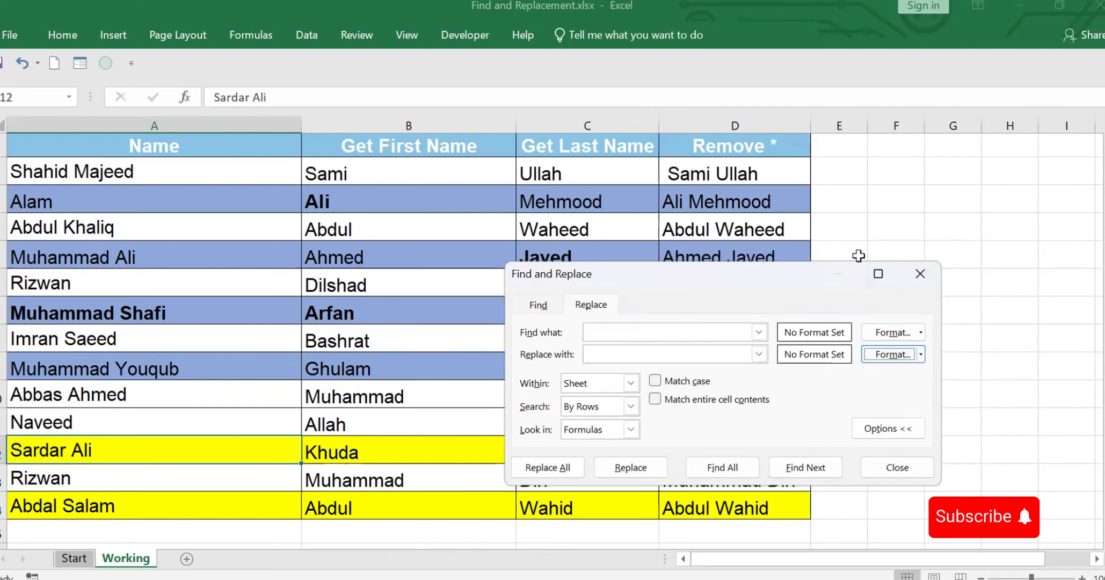
{"action": "left_click", "coordinate": [920, 275]}
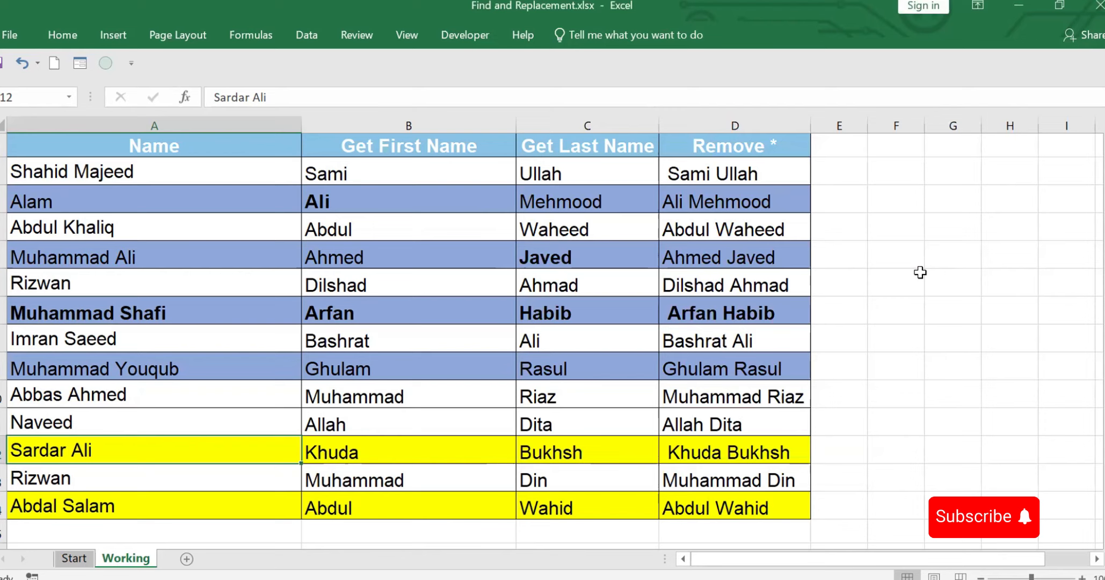
Reopen Find and Replace and take the format to find from the blue-filled cell A3
{"action": "key", "text": "ctrl+h"}
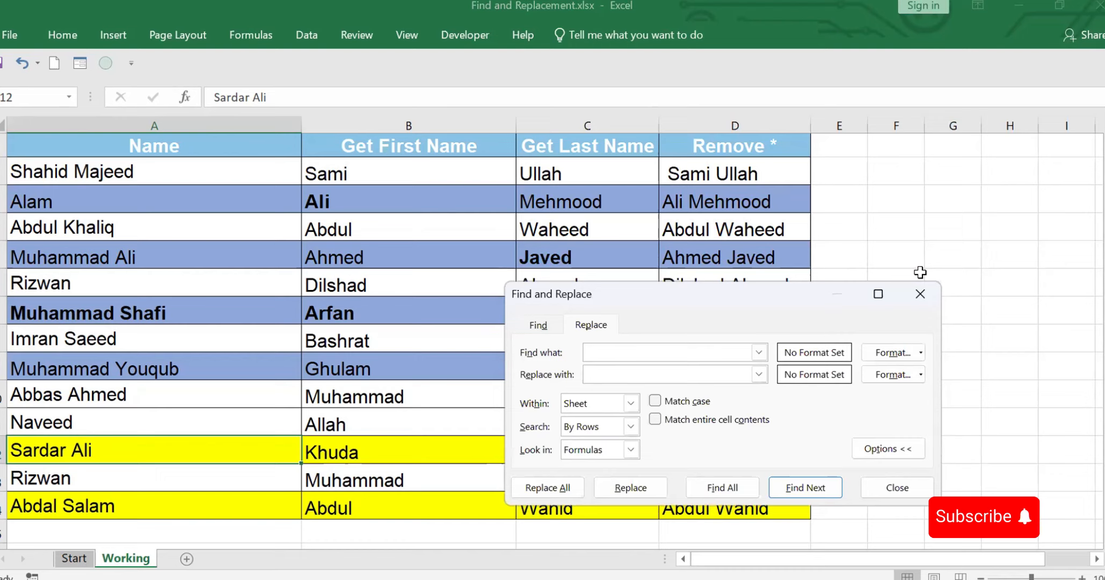
{"action": "left_click", "coordinate": [921, 353]}
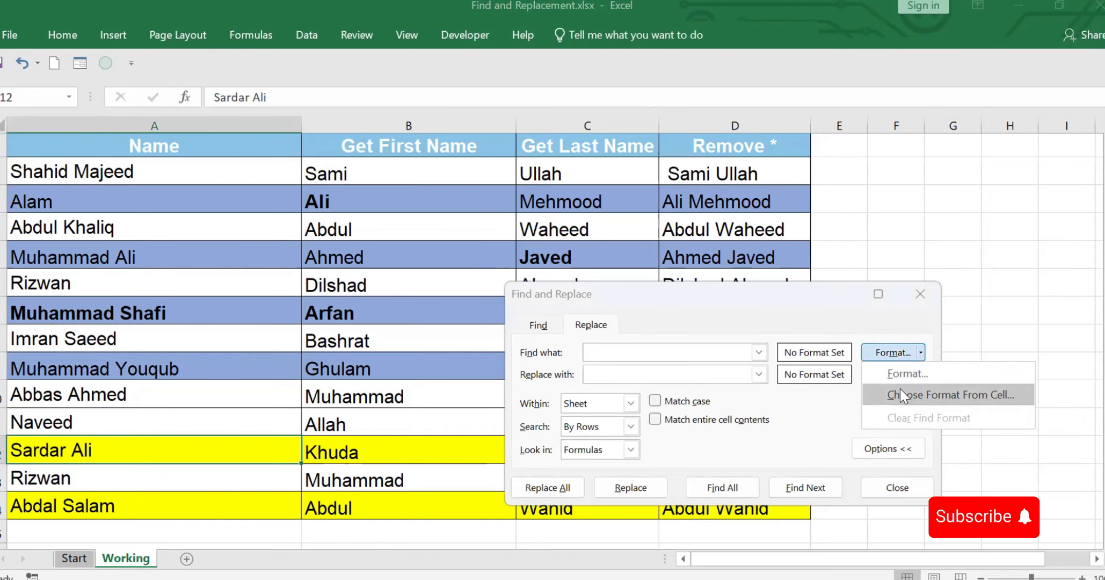
{"action": "left_click", "coordinate": [901, 392]}
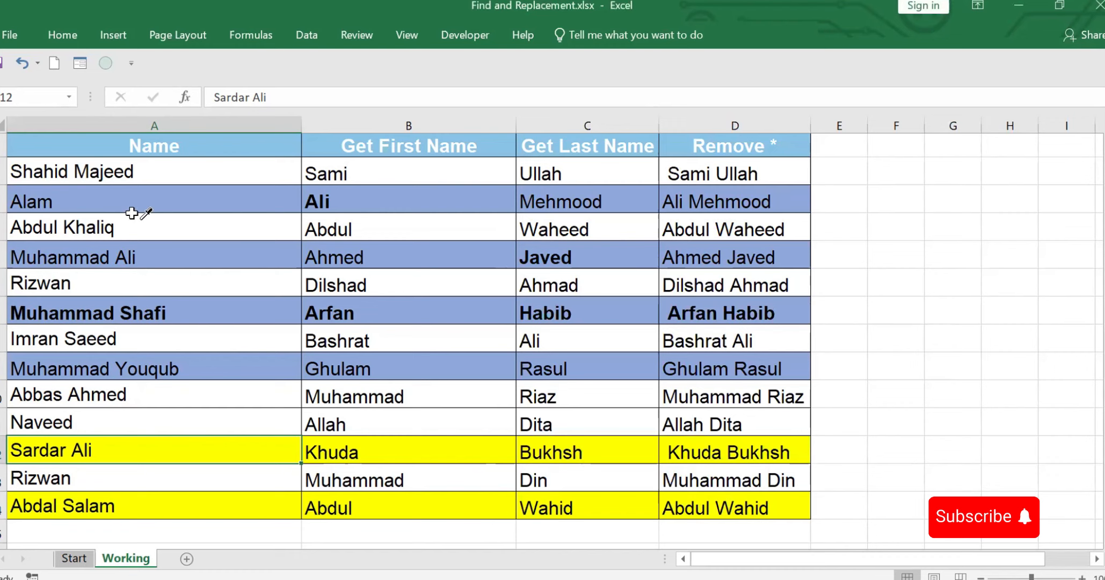
{"action": "left_click", "coordinate": [127, 192]}
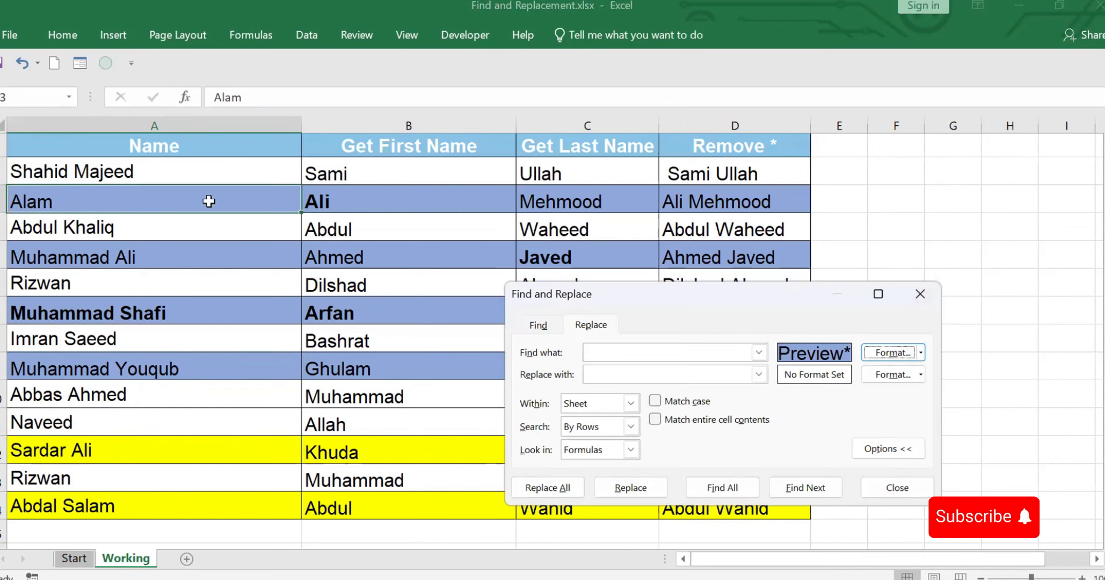
Set the replace format to a green fill and replace all formatting that matches the blue-filled cell
{"action": "left_click", "coordinate": [922, 375]}
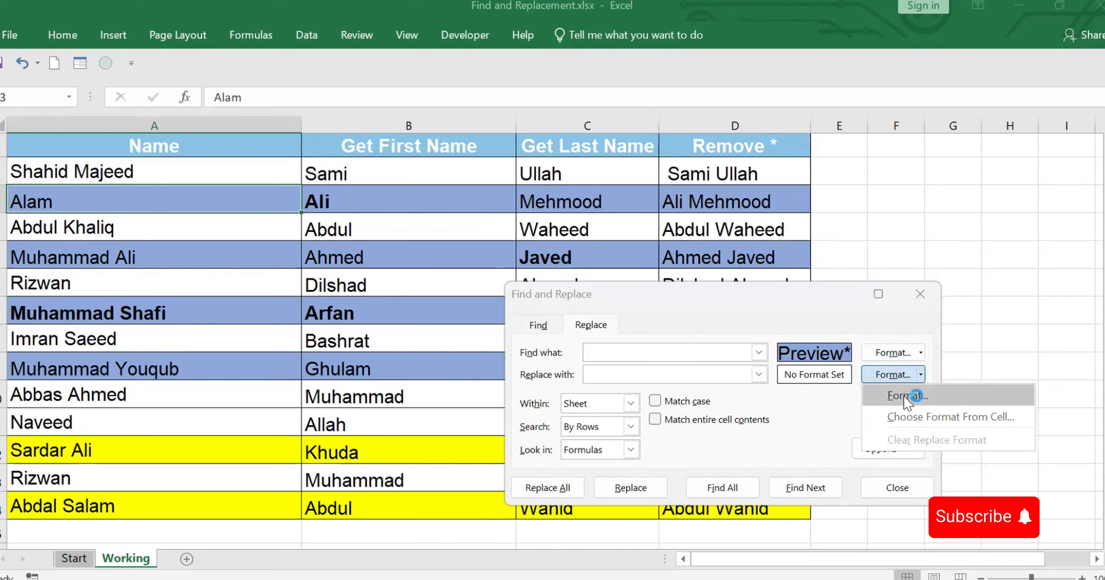
{"action": "left_click", "coordinate": [904, 395]}
{"action": "left_click", "coordinate": [765, 321]}
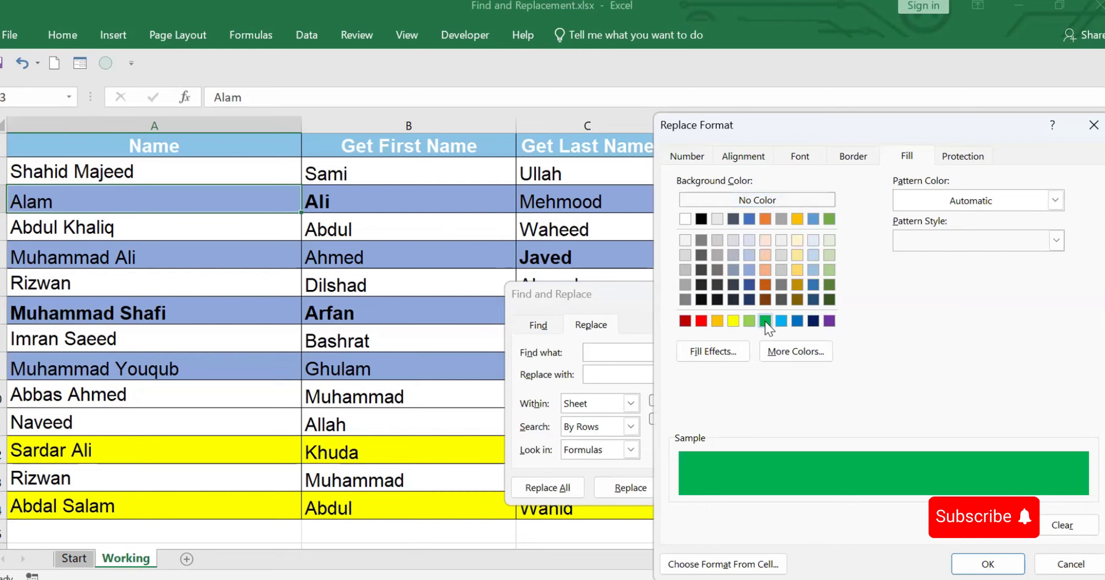
{"action": "left_click", "coordinate": [975, 562]}
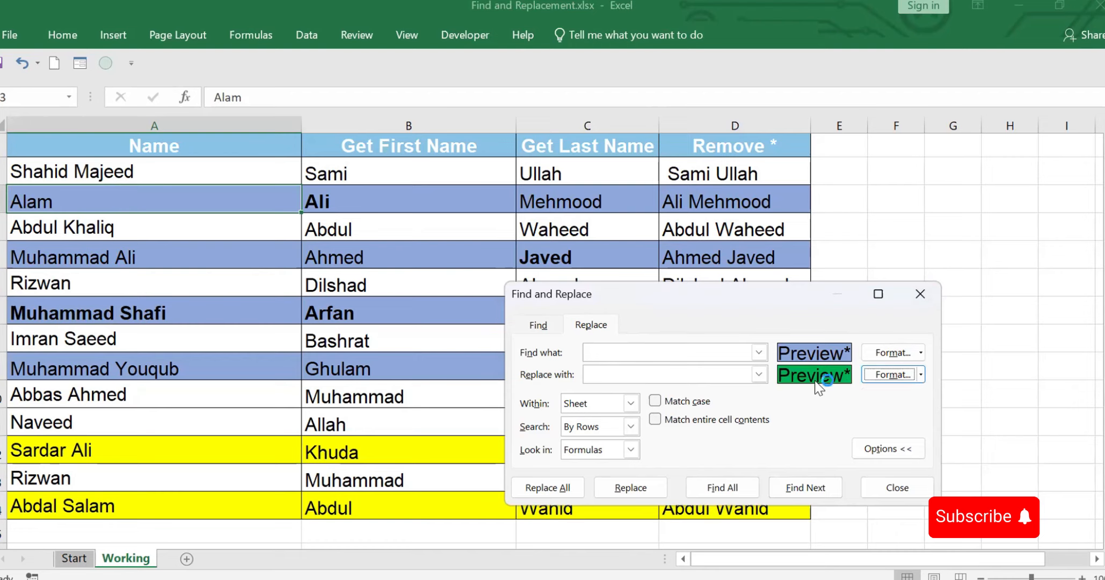
{"action": "left_click", "coordinate": [544, 490]}
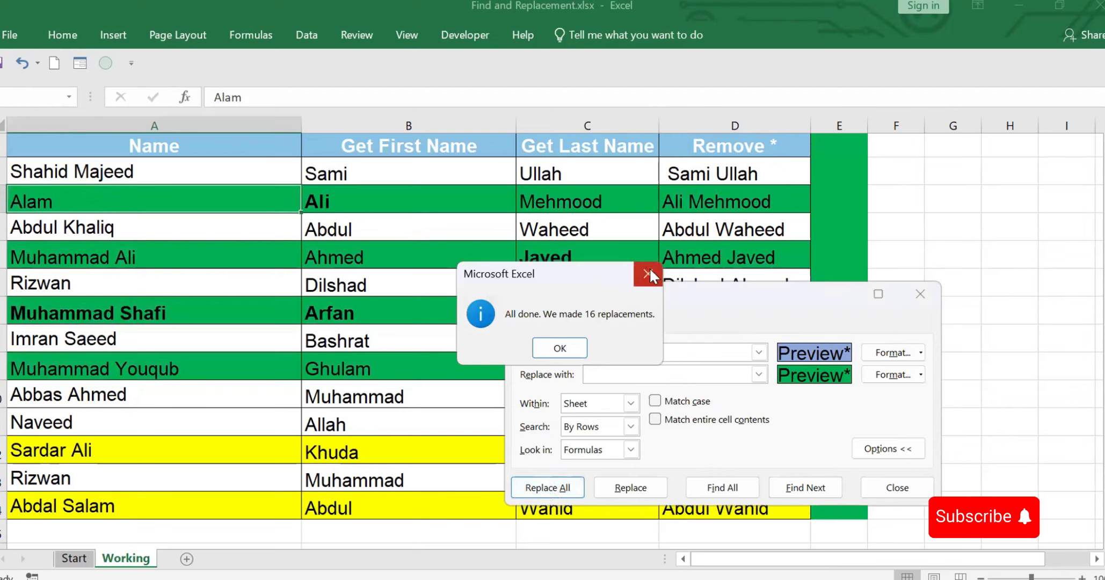
{"action": "left_click", "coordinate": [650, 271]}
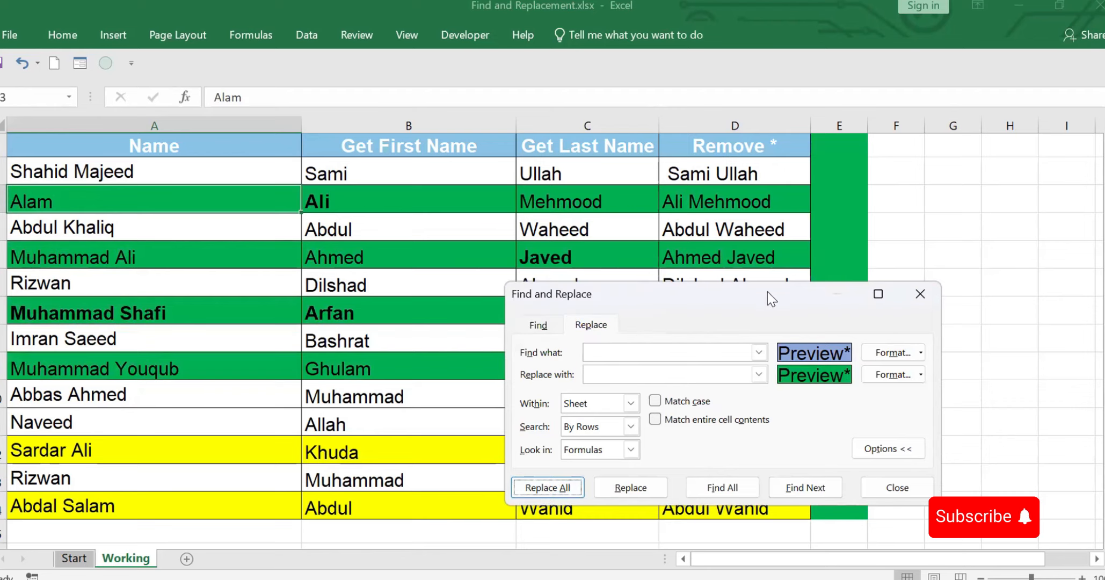
Move the Find and Replace dialog clear of the table and undo the green fill replacements
{"action": "left_click_drag", "start_coordinate": [767, 292], "coordinate": [1063, 476]}
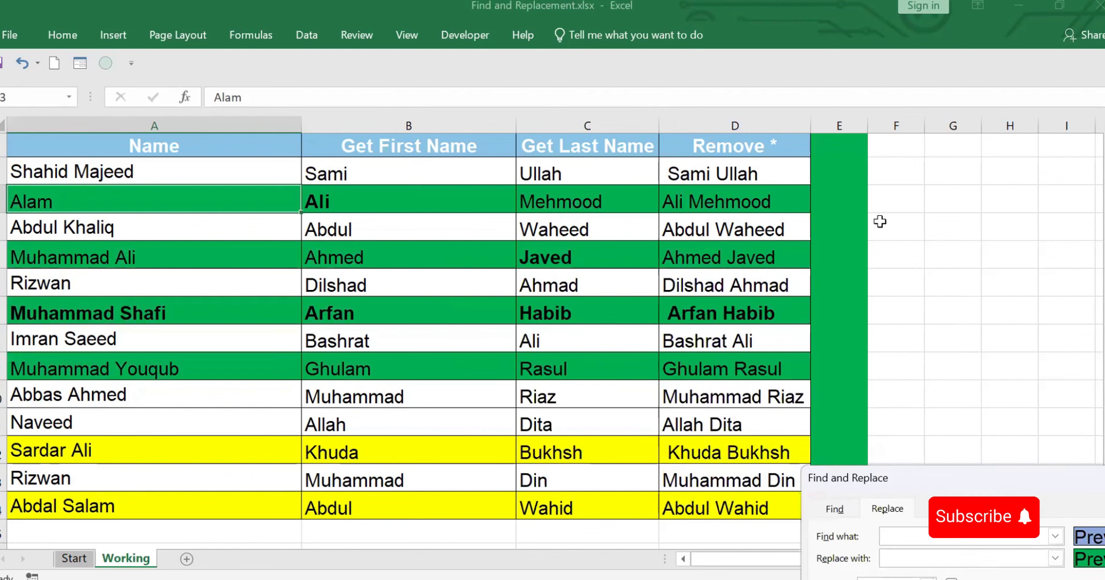
{"action": "left_click", "coordinate": [879, 221]}
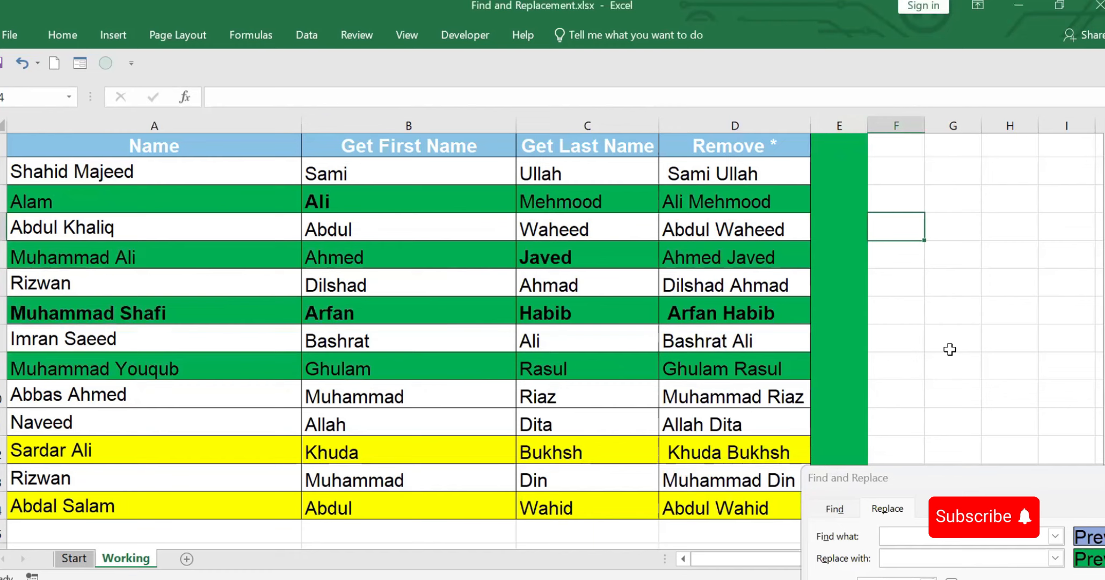
{"action": "key", "text": "ctrl+z"}
{"action": "key", "text": "ctrl+z"}
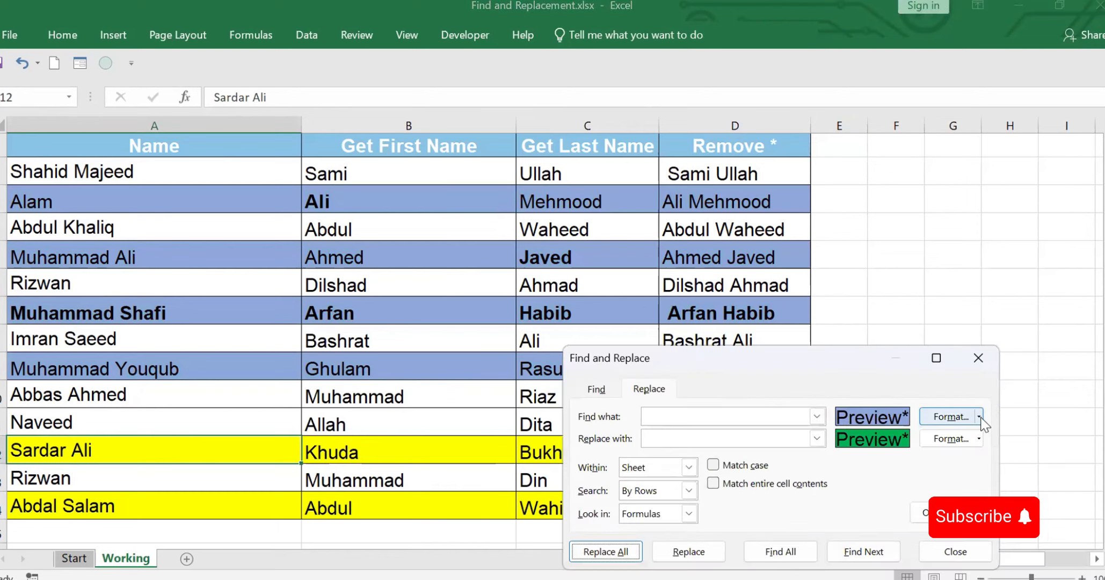
Clear both the blue find format and the green replace format in Find and Replace
{"action": "left_click", "coordinate": [979, 417]}
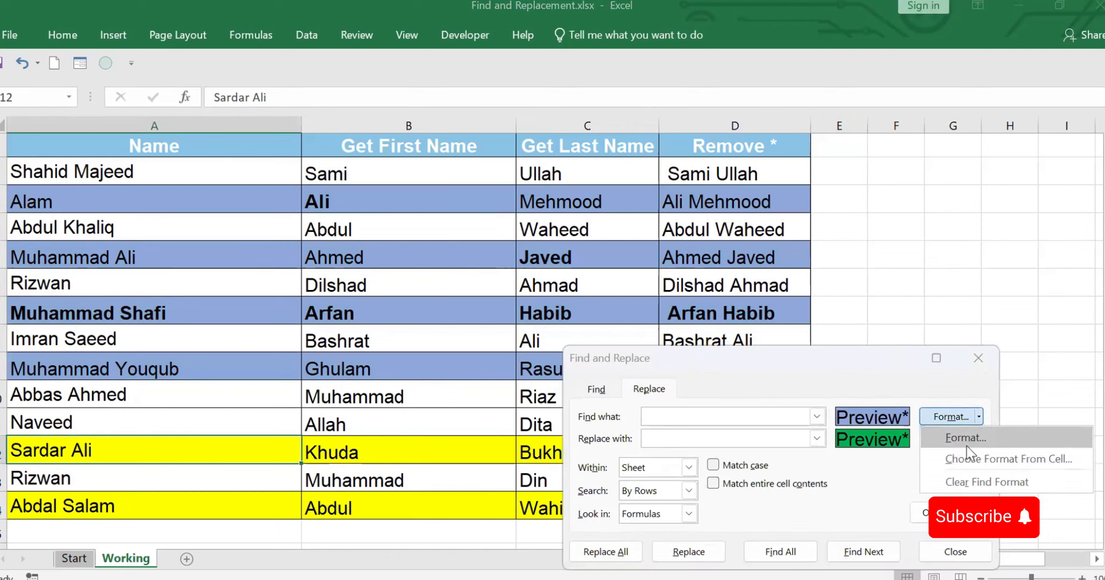
{"action": "left_click", "coordinate": [972, 482]}
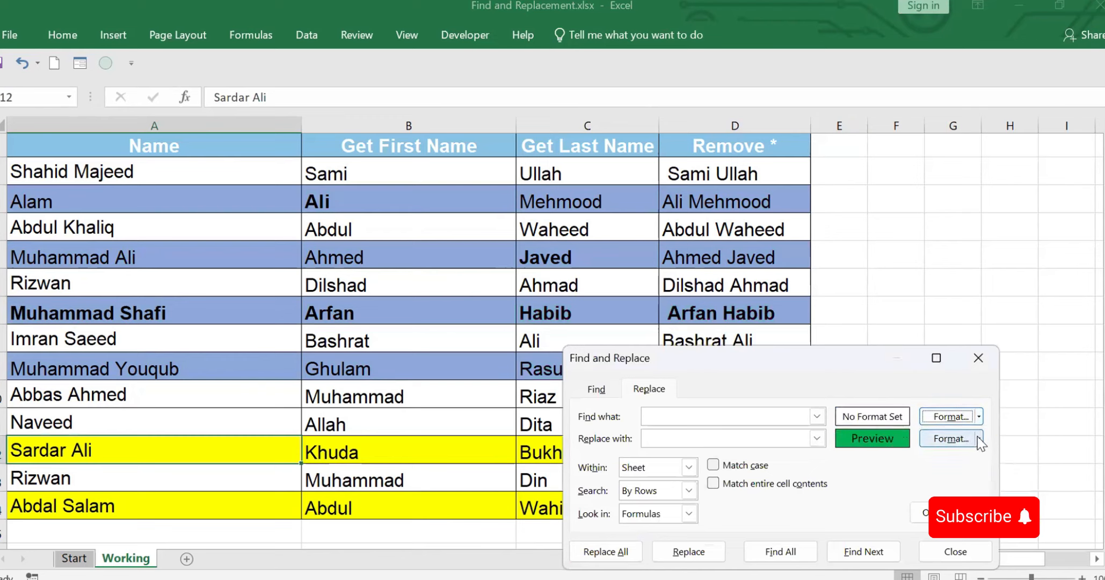
{"action": "left_click", "coordinate": [979, 438]}
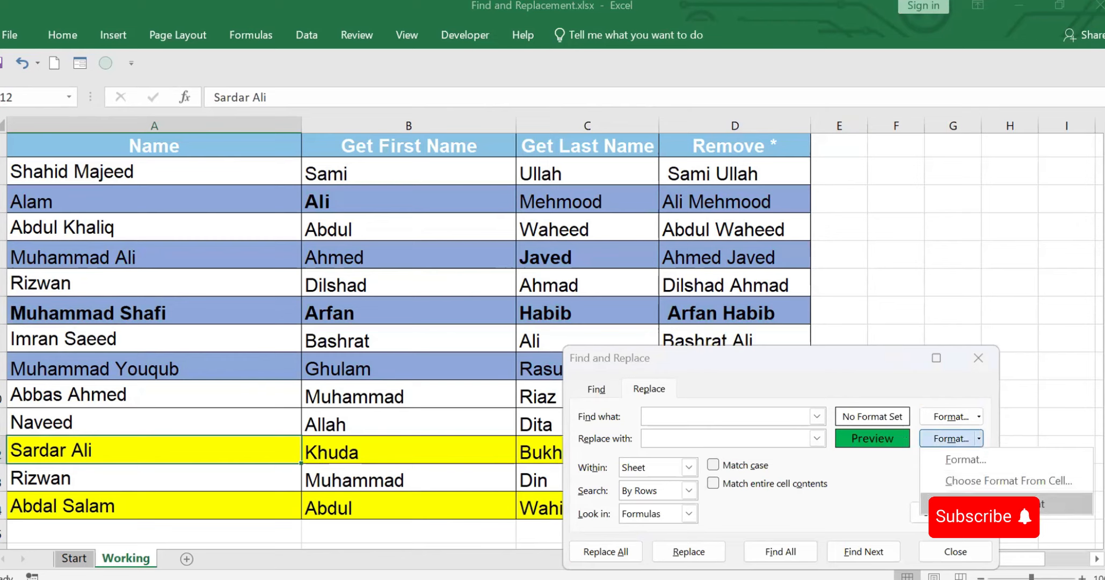
{"action": "left_click", "coordinate": [972, 504]}
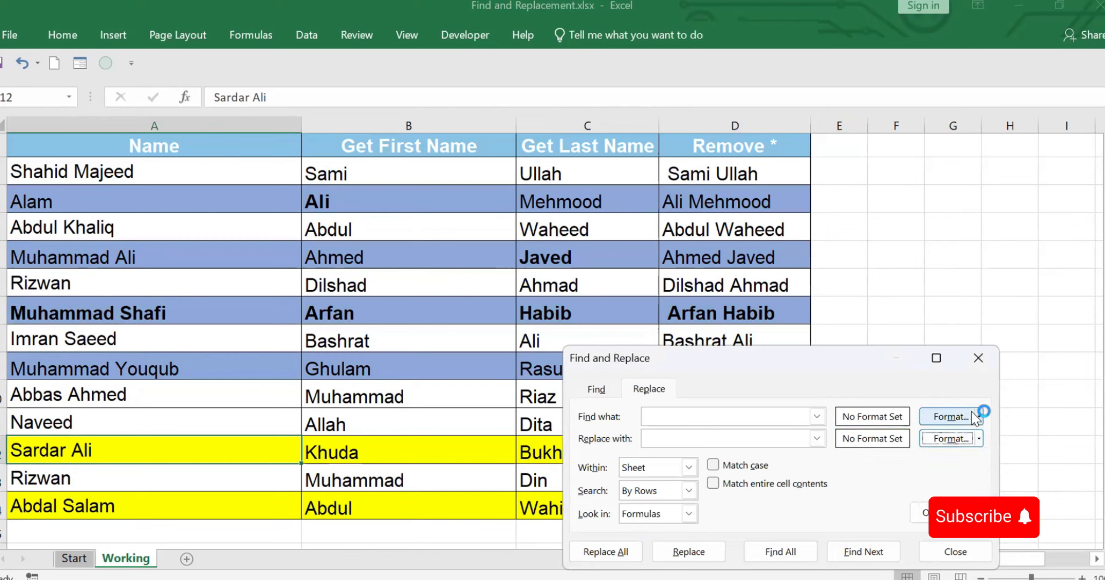
{"action": "left_click", "coordinate": [979, 416]}
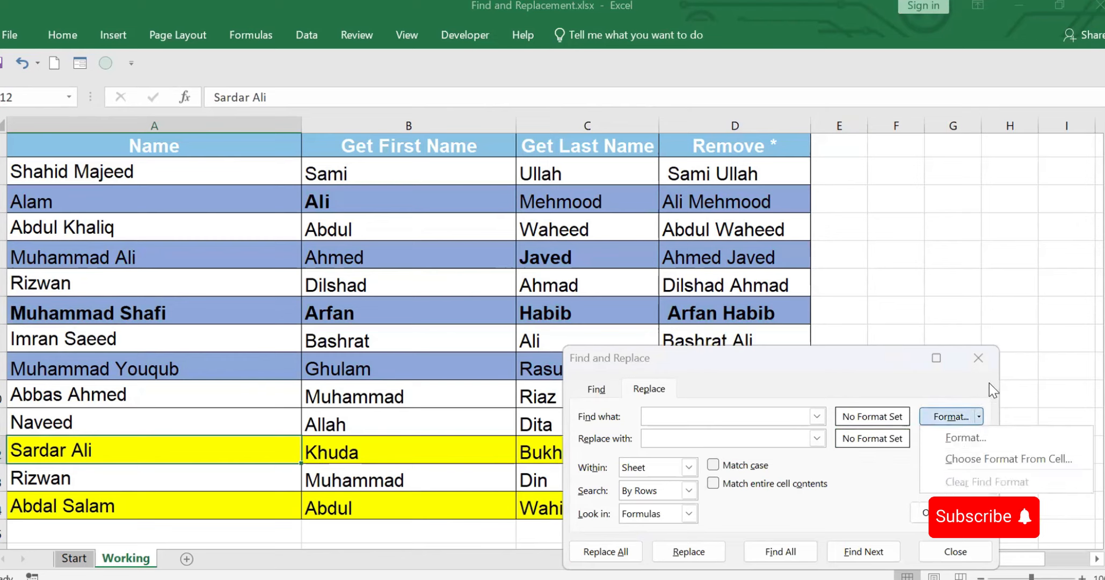
{"action": "left_click", "coordinate": [1020, 261]}
Select the whole table and set the format to find to a light blue fill matching the blue rows
{"action": "left_click", "coordinate": [105, 170]}
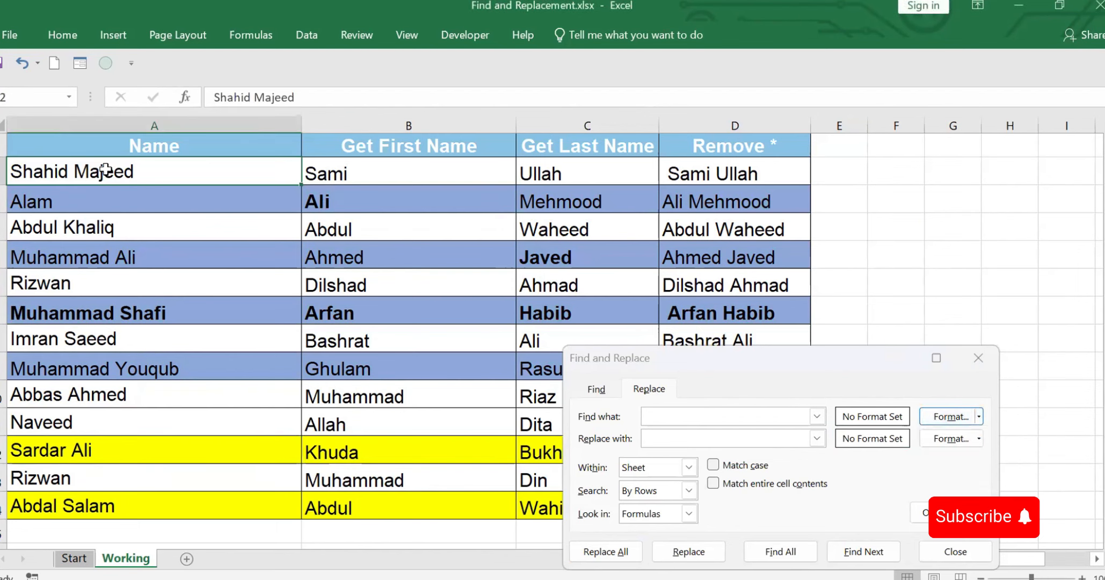
{"action": "key", "text": "ctrl+a"}
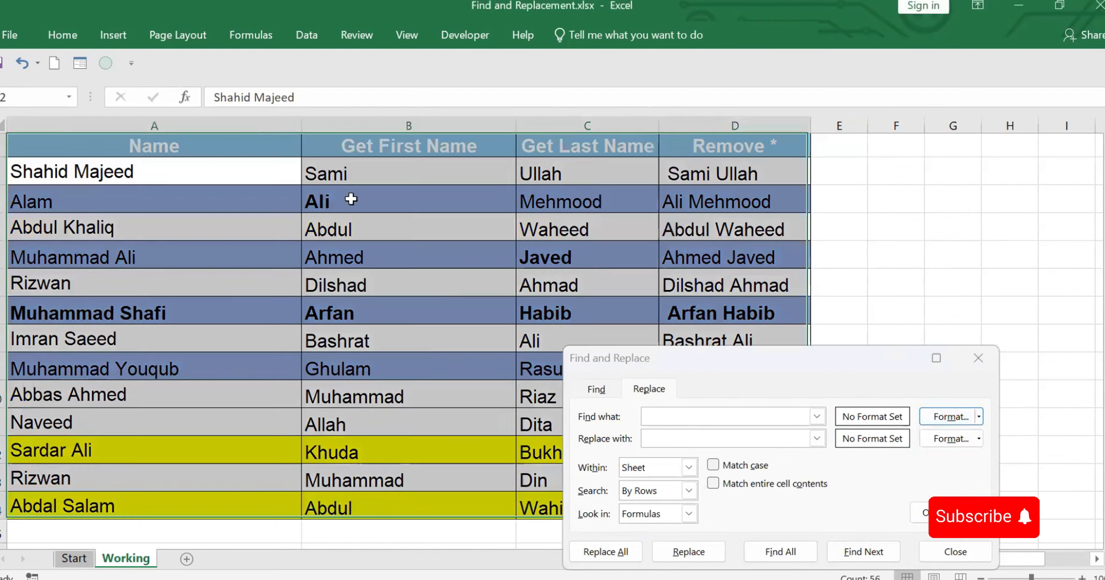
{"action": "left_click", "coordinate": [979, 416]}
{"action": "left_click", "coordinate": [967, 438]}
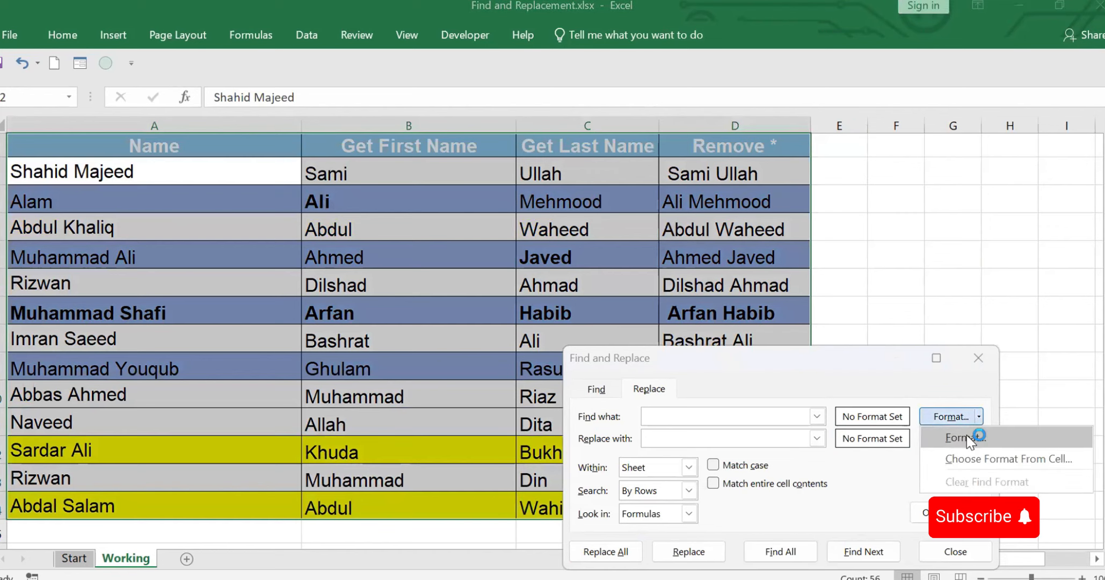
{"action": "left_click", "coordinate": [749, 269]}
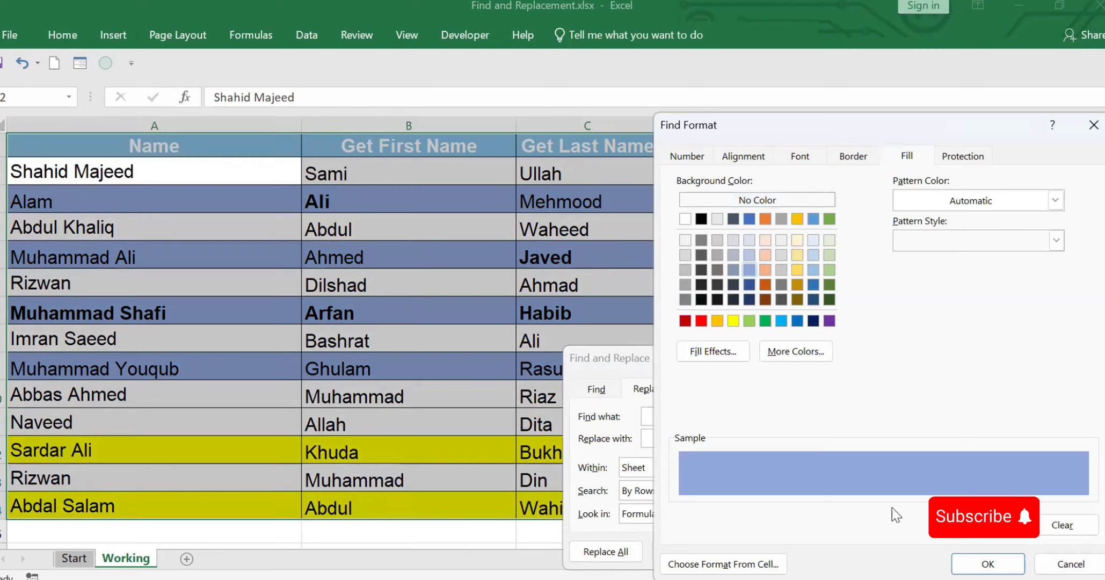
{"action": "left_click", "coordinate": [997, 563]}
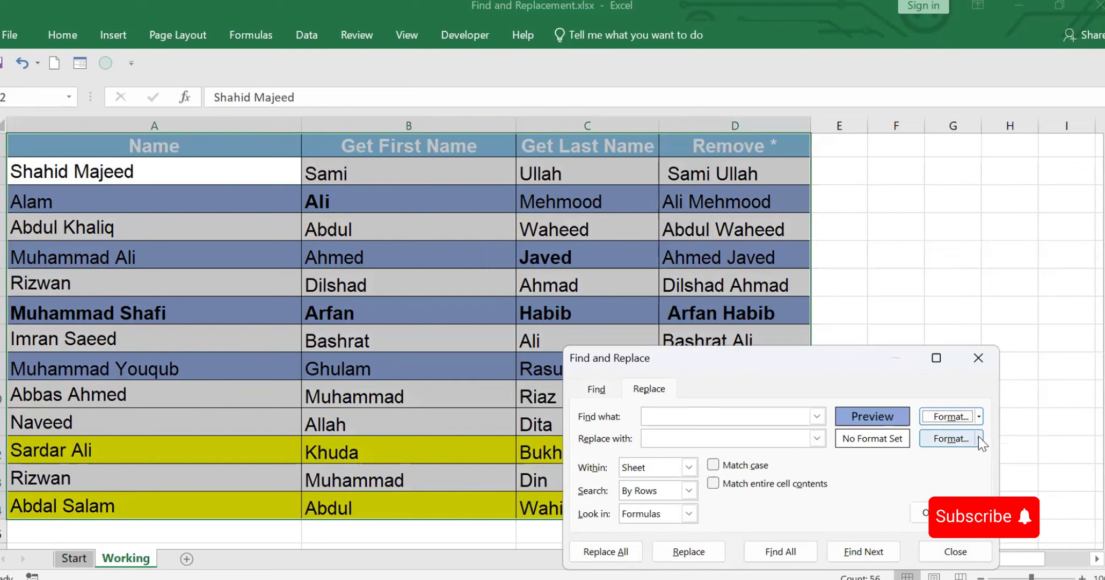
Set the replace format to a green fill and replace all light blue fills in the table
{"action": "left_click", "coordinate": [979, 438]}
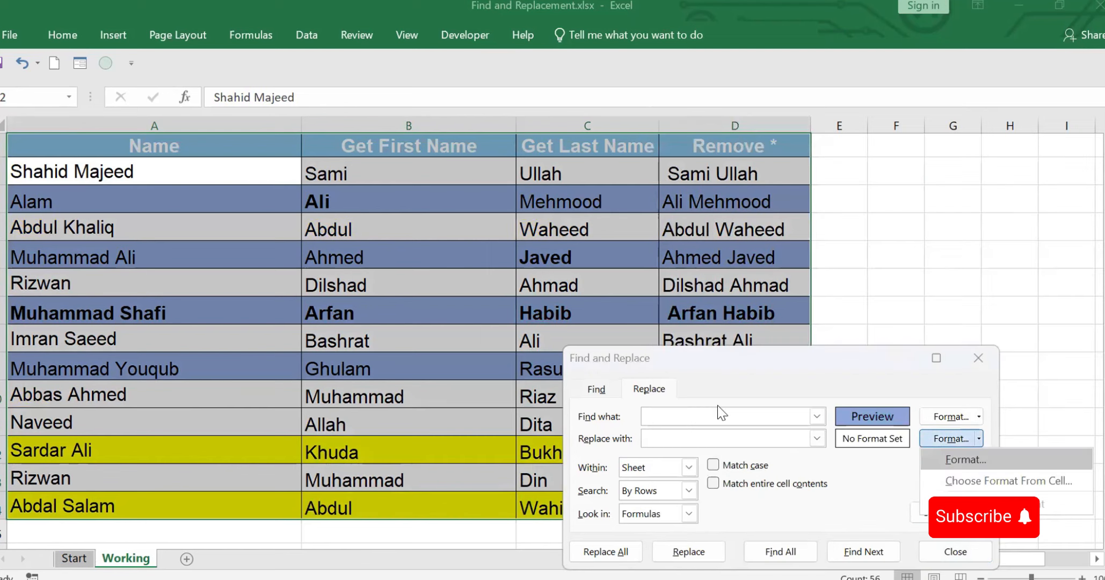
{"action": "left_click", "coordinate": [965, 461]}
{"action": "left_click", "coordinate": [765, 321]}
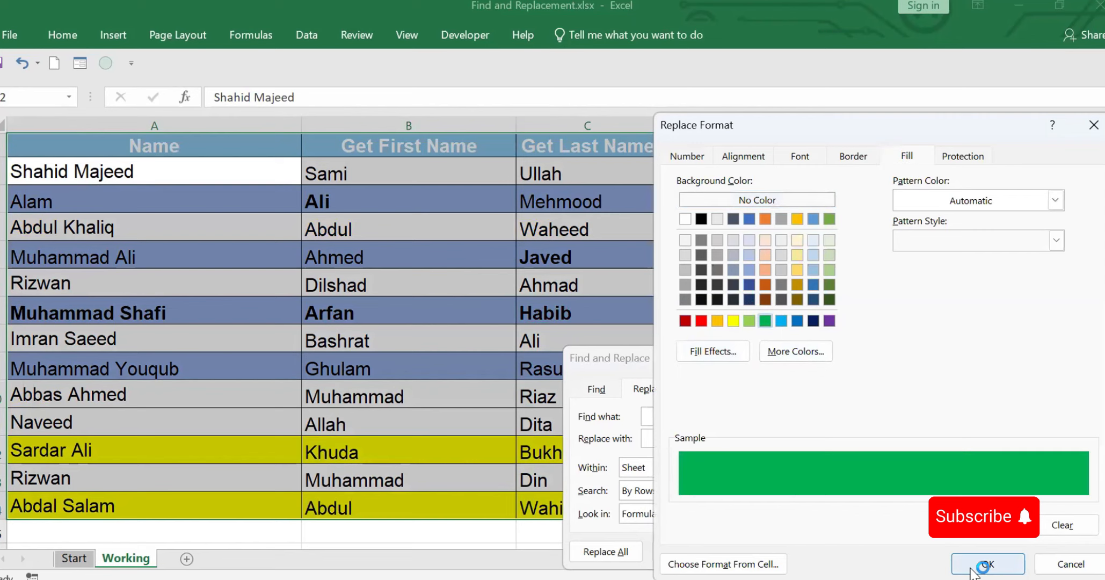
{"action": "left_click", "coordinate": [986, 564]}
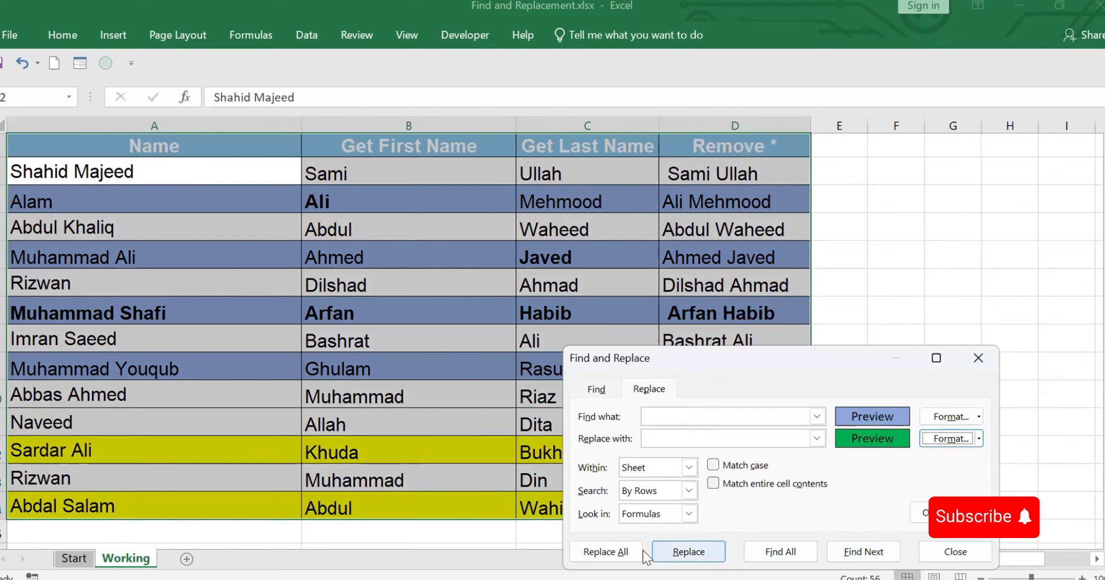
{"action": "left_click", "coordinate": [611, 553]}
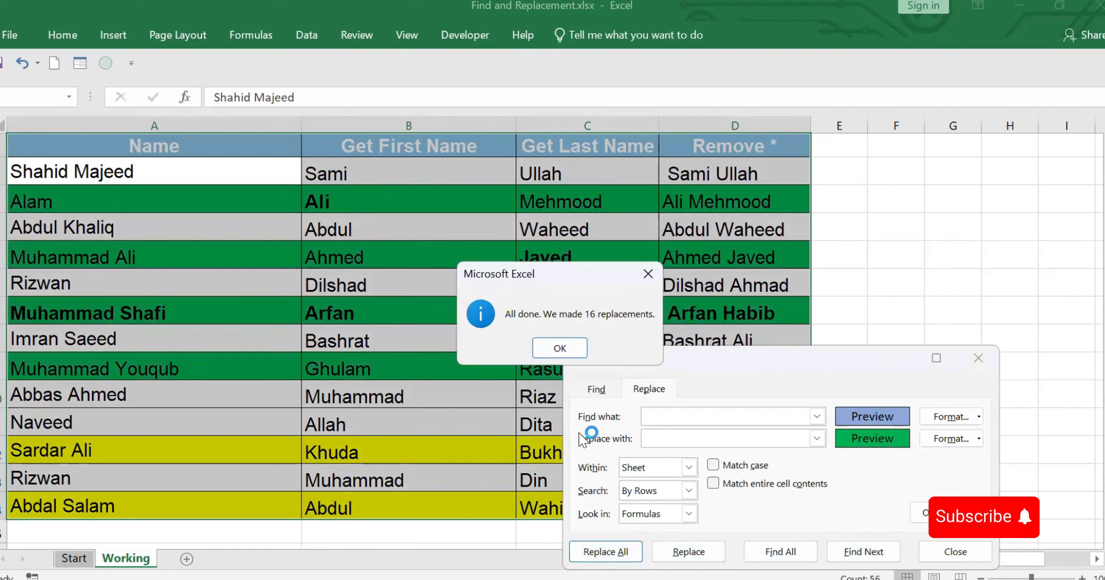
{"action": "left_click", "coordinate": [546, 347]}
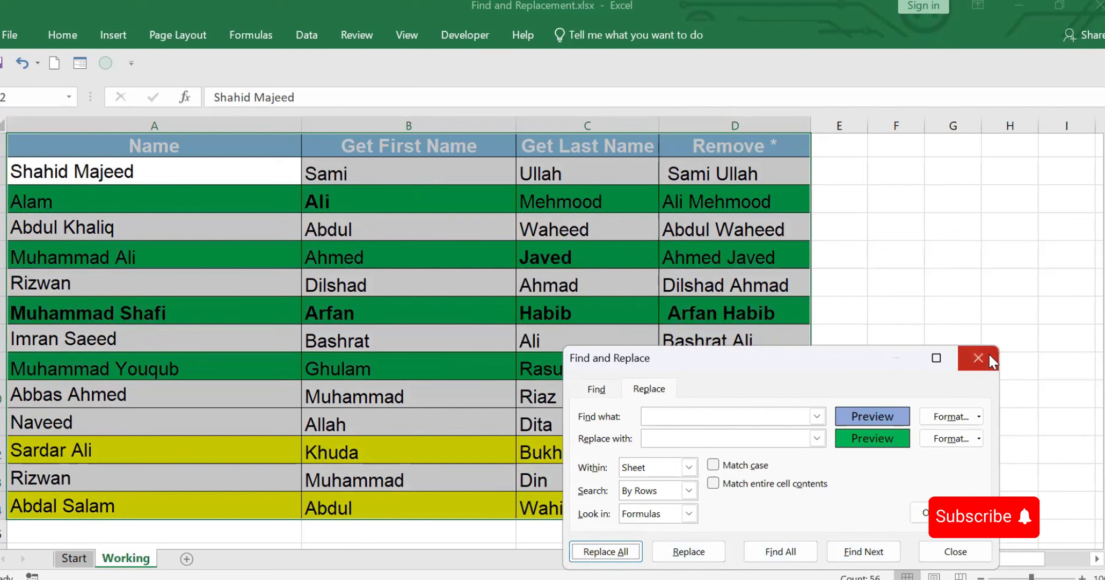
Close Find and Replace, undo the green fill replacements and deselect the table
{"action": "left_click", "coordinate": [989, 354]}
{"action": "key", "text": "ctrl+z"}
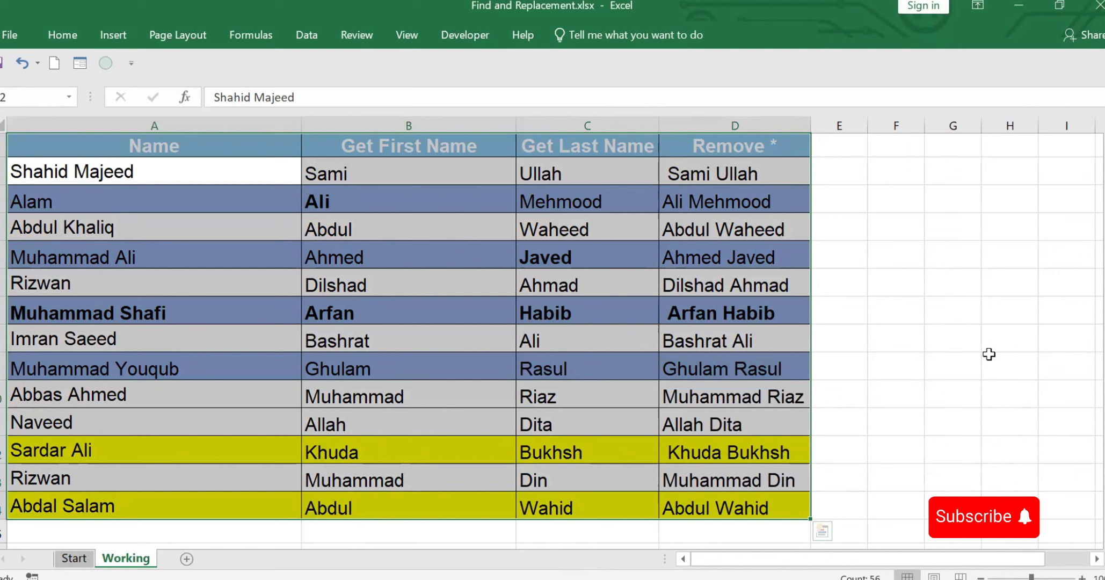
{"action": "left_click", "coordinate": [879, 304]}
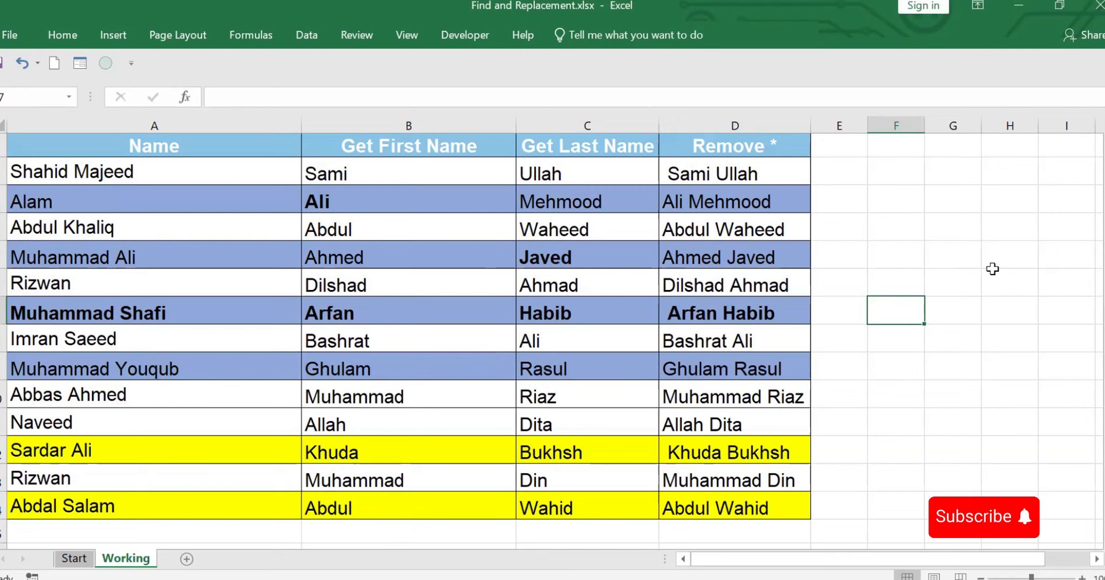
Select the whole table, reopen Find and Replace, and clear both the find format and the replace format
{"action": "left_click", "coordinate": [116, 172]}
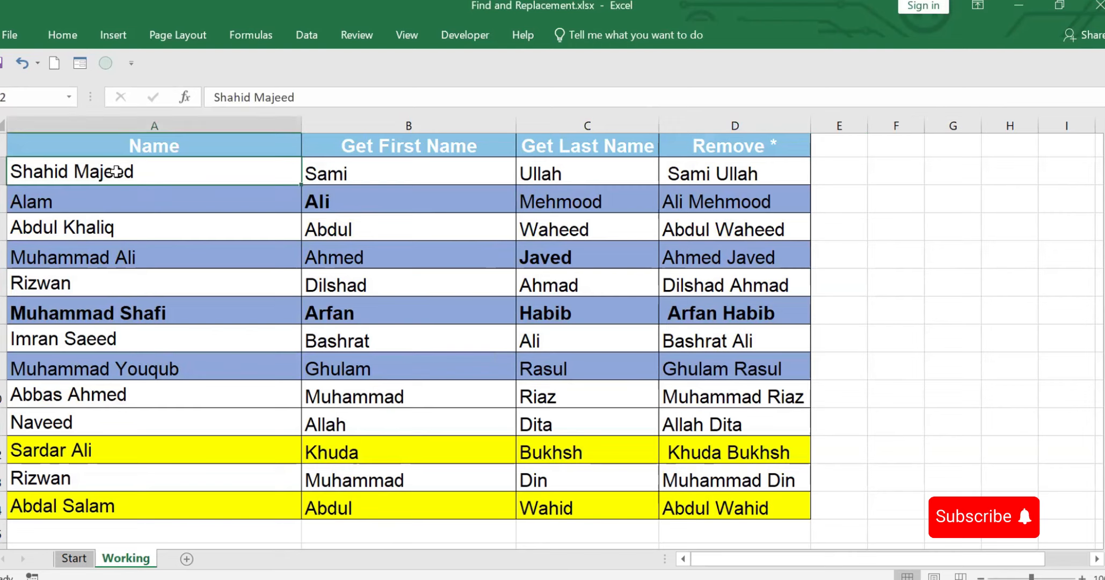
{"action": "key", "text": "ctrl+a"}
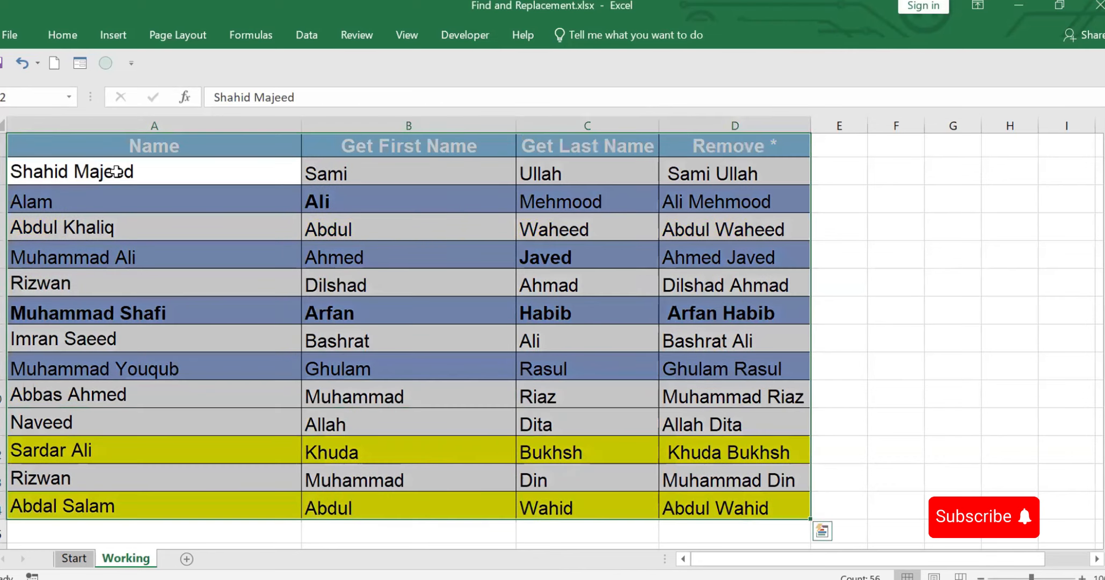
{"action": "key", "text": "ctrl+h"}
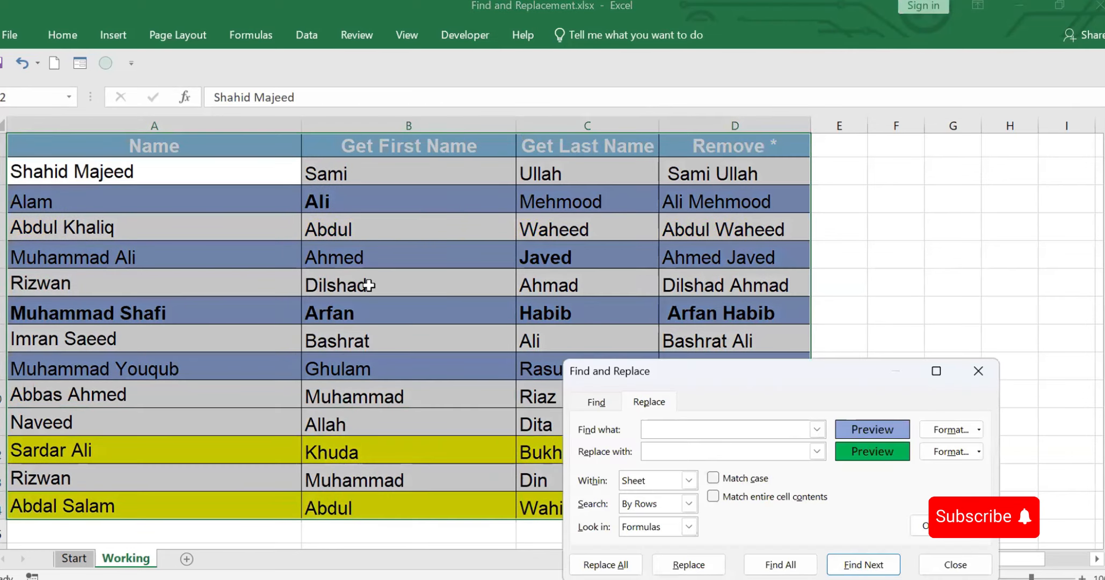
{"action": "left_click", "coordinate": [979, 430]}
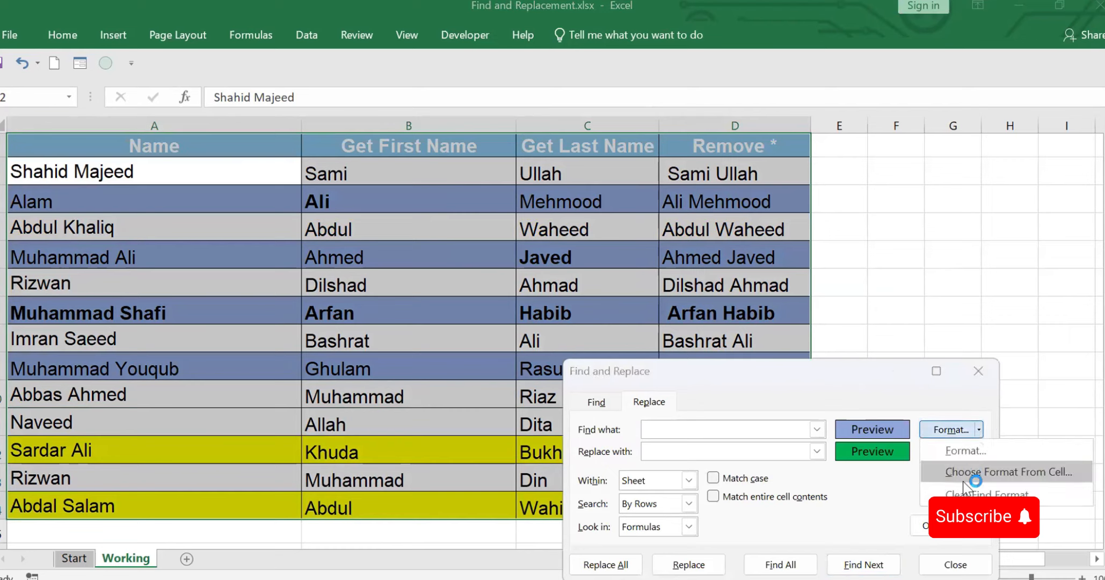
{"action": "left_click", "coordinate": [983, 494]}
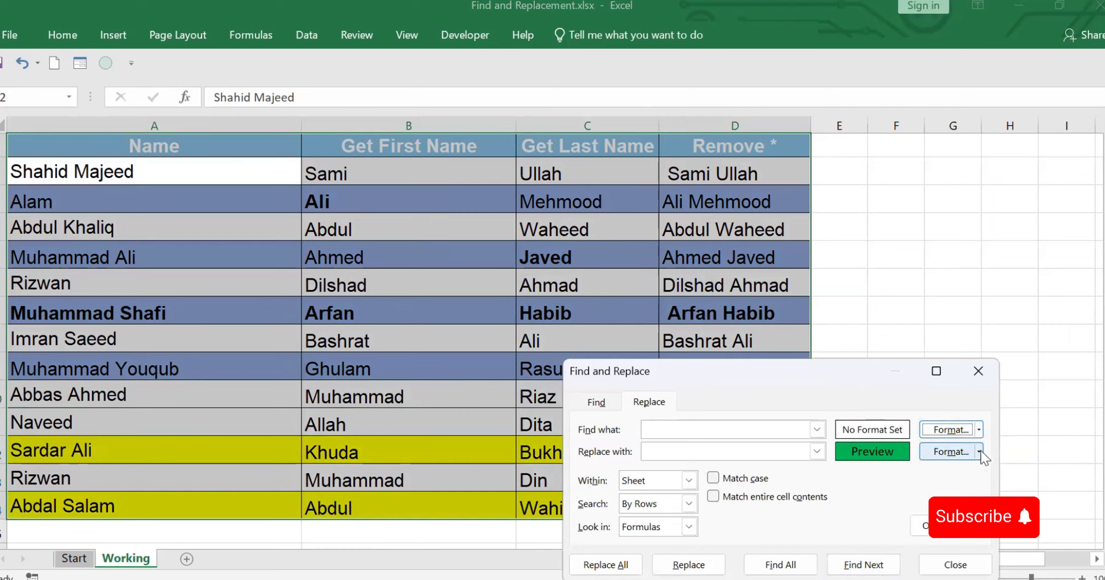
{"action": "left_click", "coordinate": [979, 453]}
{"action": "left_click", "coordinate": [983, 517]}
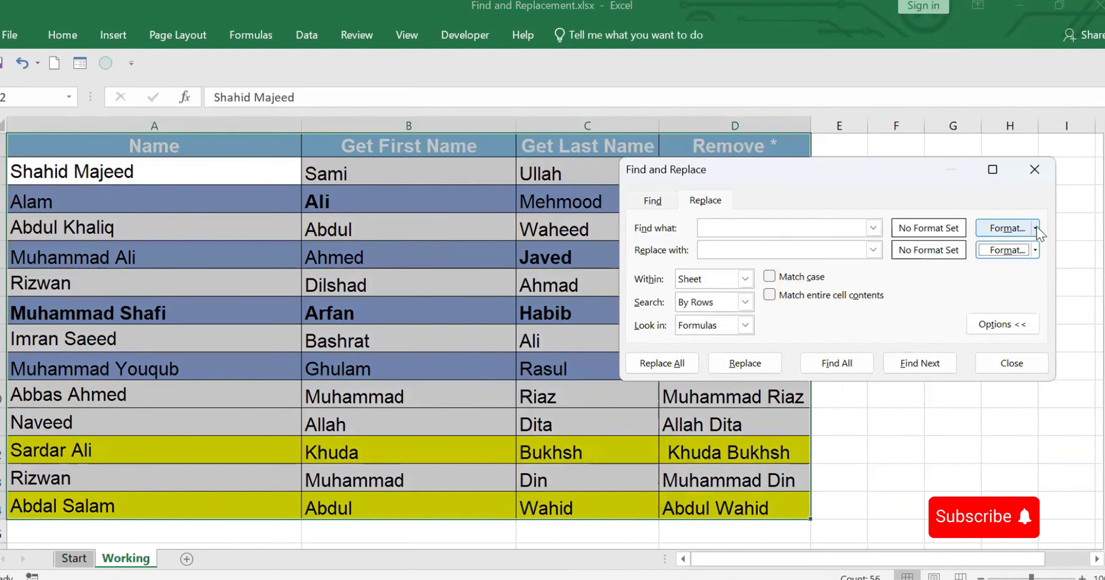
Set the format to find to the light blue background color of the filled rows
{"action": "left_click", "coordinate": [1036, 228]}
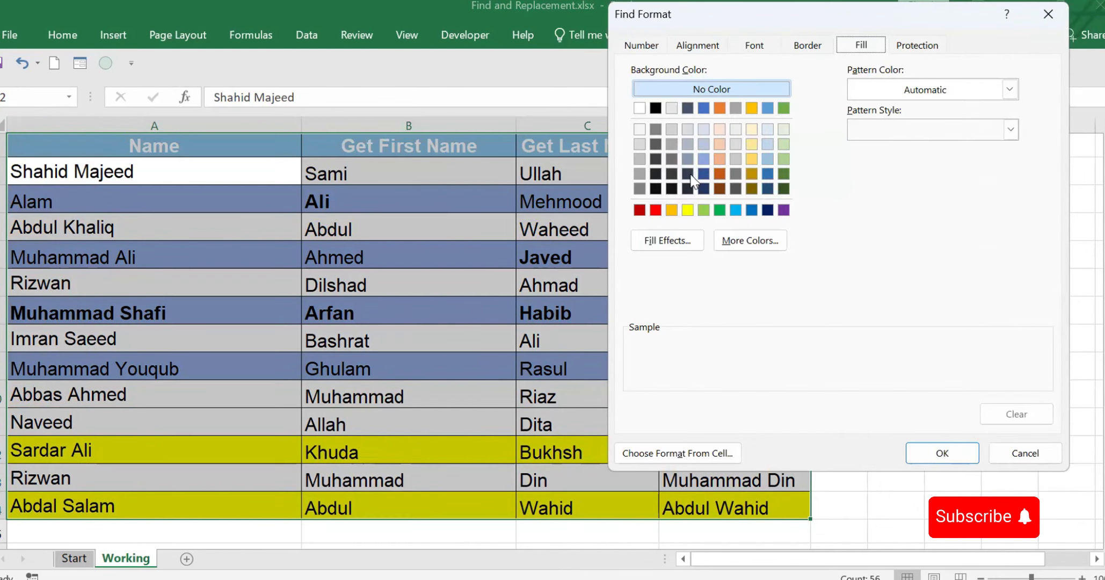
{"action": "left_click", "coordinate": [703, 160]}
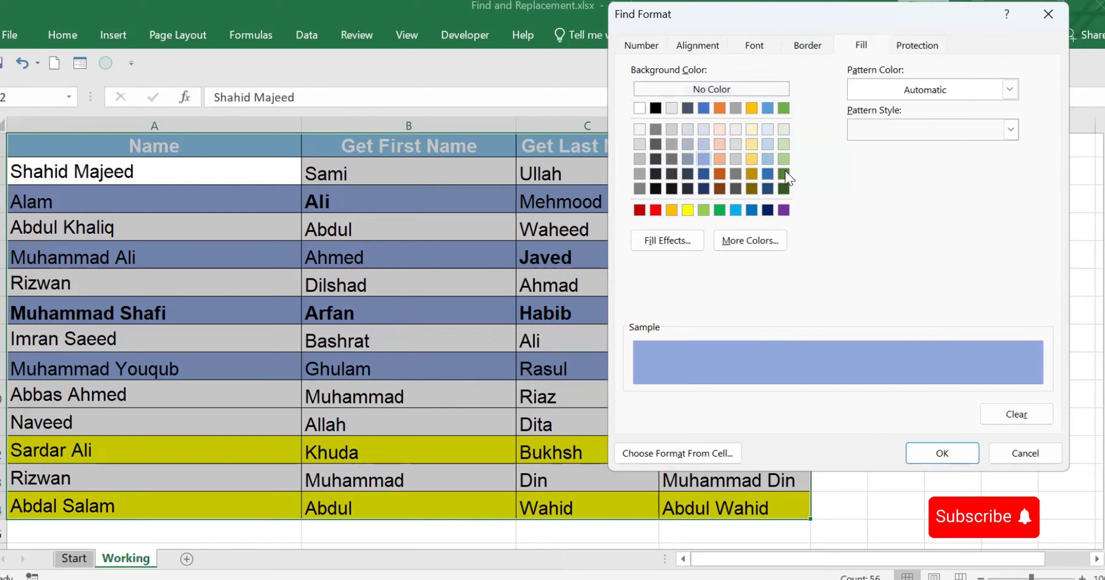
{"action": "left_click", "coordinate": [934, 457]}
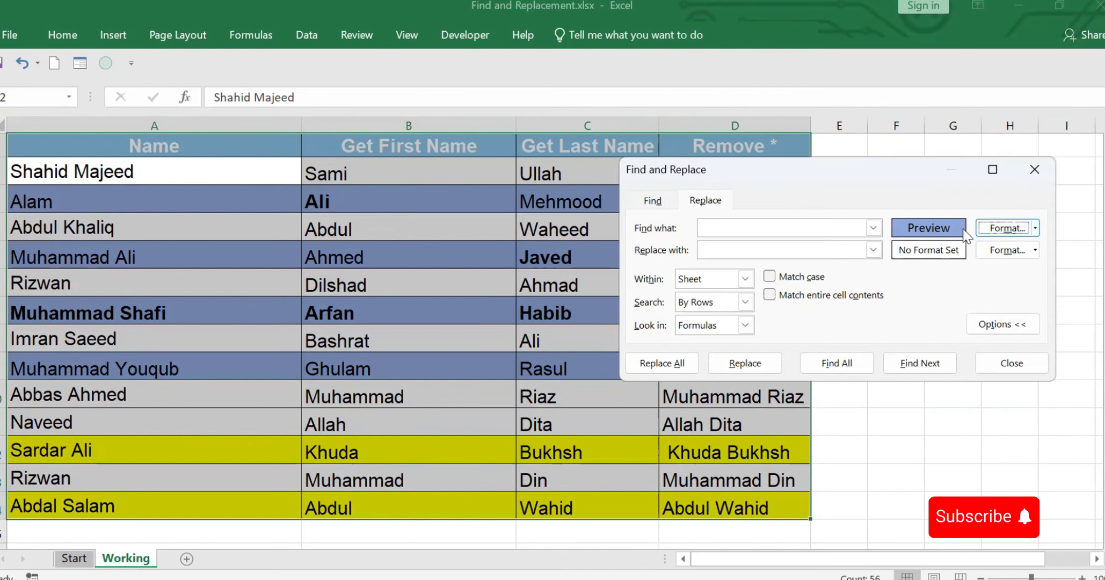
Set the replace format to a light green fill, replace all matches, and move the dialog clear of the table
{"action": "left_click", "coordinate": [1036, 250]}
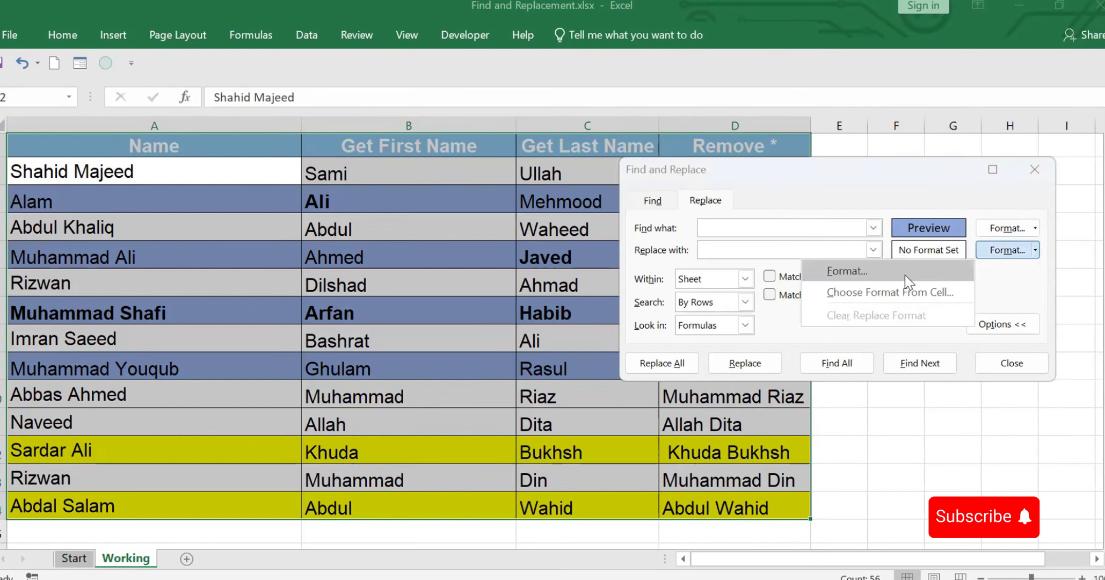
{"action": "left_click", "coordinate": [853, 272]}
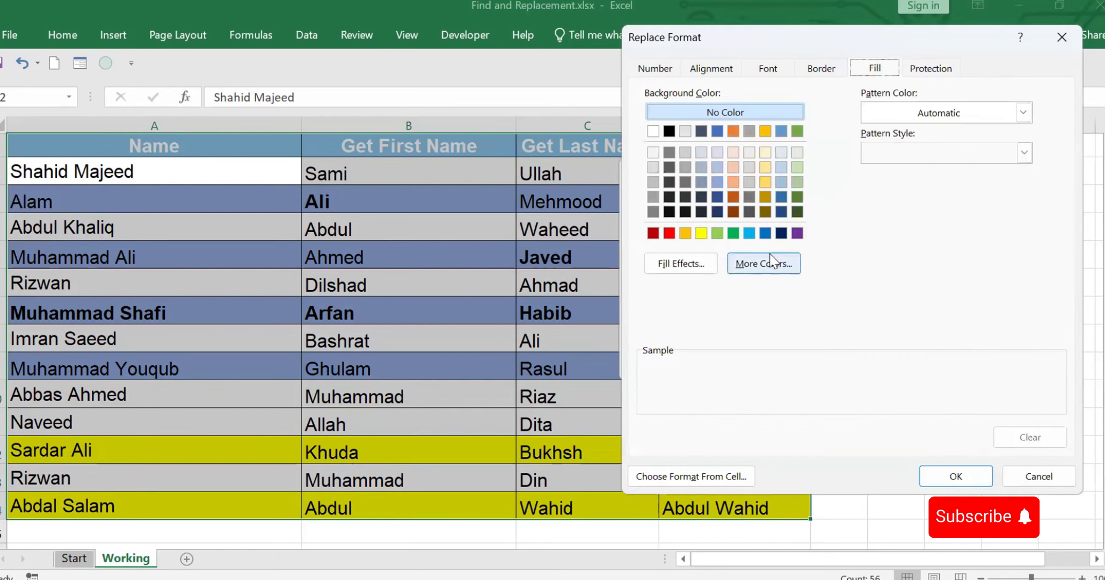
{"action": "left_click", "coordinate": [717, 233]}
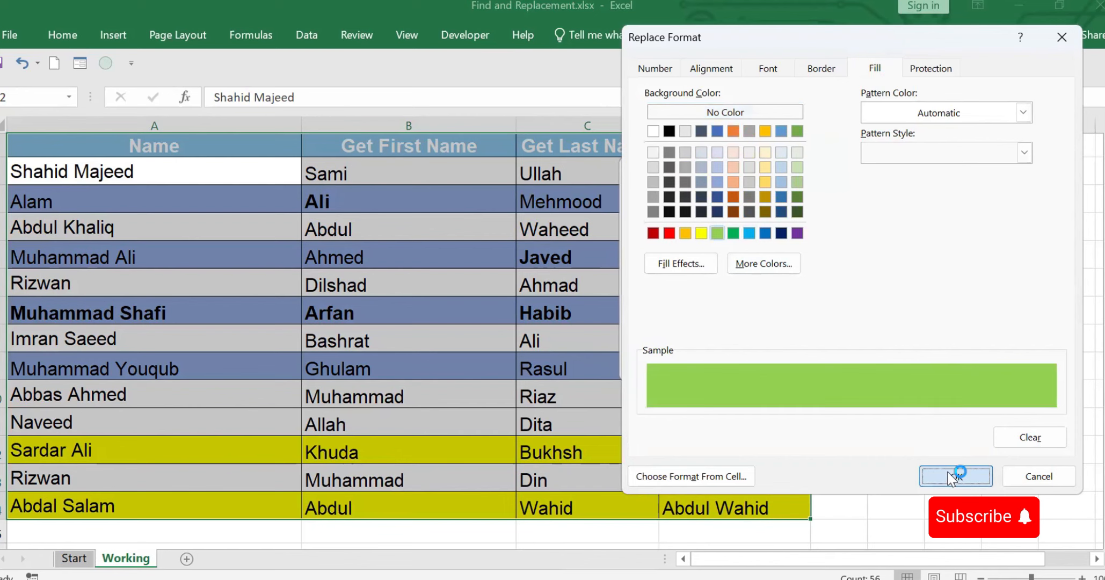
{"action": "left_click", "coordinate": [661, 364]}
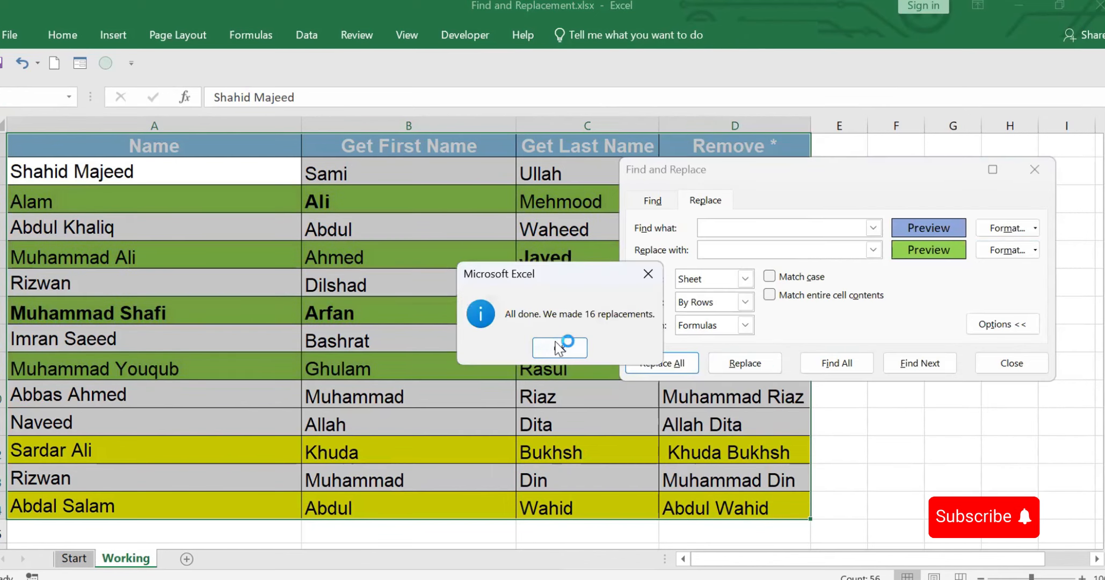
{"action": "left_click", "coordinate": [560, 347]}
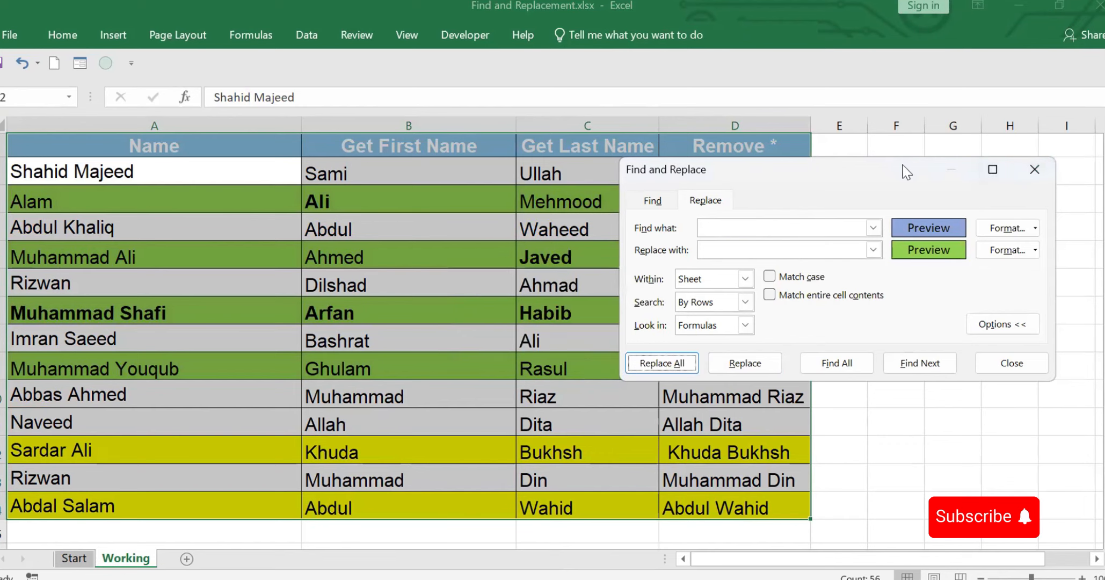
{"action": "left_click_drag", "start_coordinate": [902, 165], "coordinate": [1034, 19]}
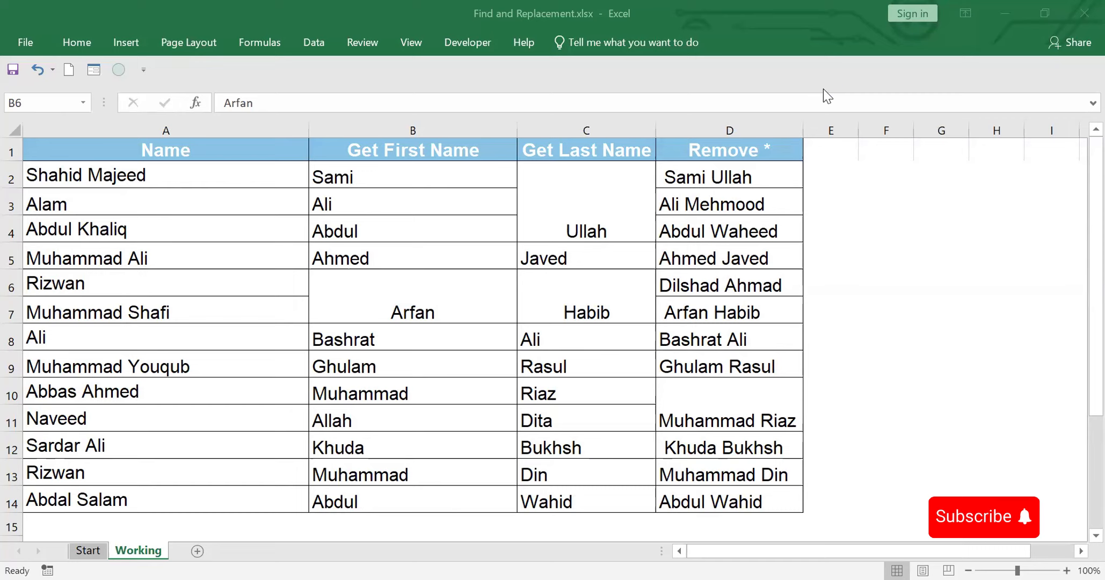
Select the whole table with merged cells, open Find and Replace, and enter the first name from B3 as the text to find
{"action": "left_click", "coordinate": [325, 232]}
{"action": "key", "text": "ctrl+a"}
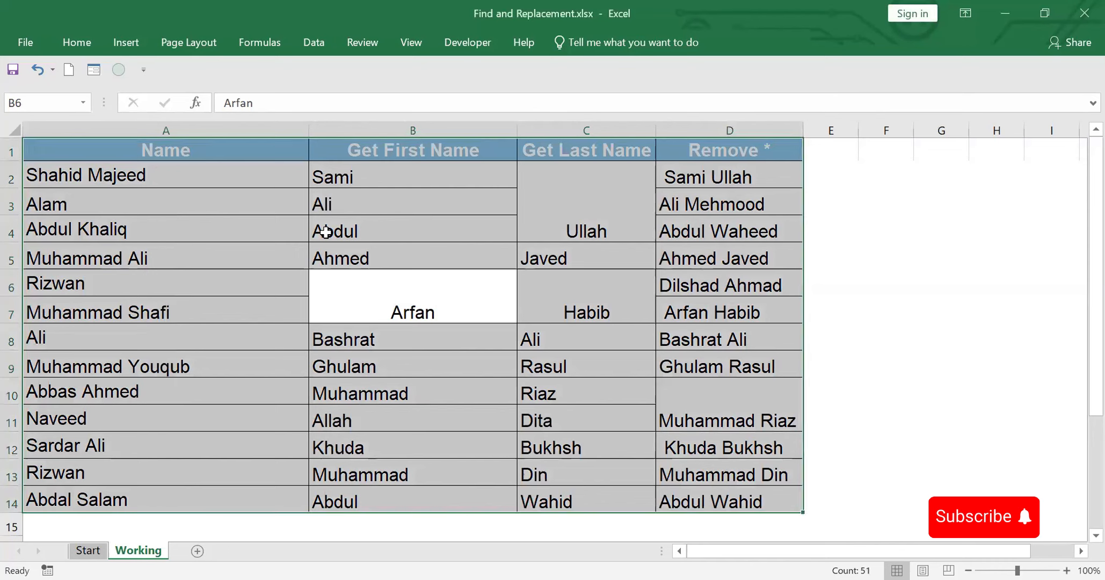
{"action": "key", "text": "ctrl+h"}
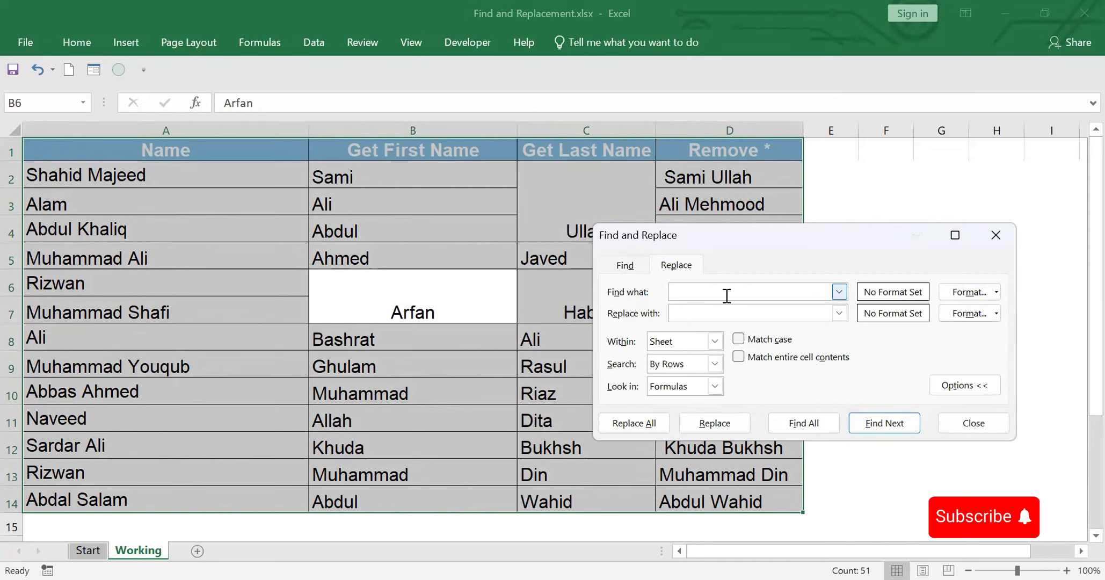
{"action": "type", "text": "Ali"}
Set the replace format to an orange-gold fill with an italic font at size 8
{"action": "left_click", "coordinate": [997, 315]}
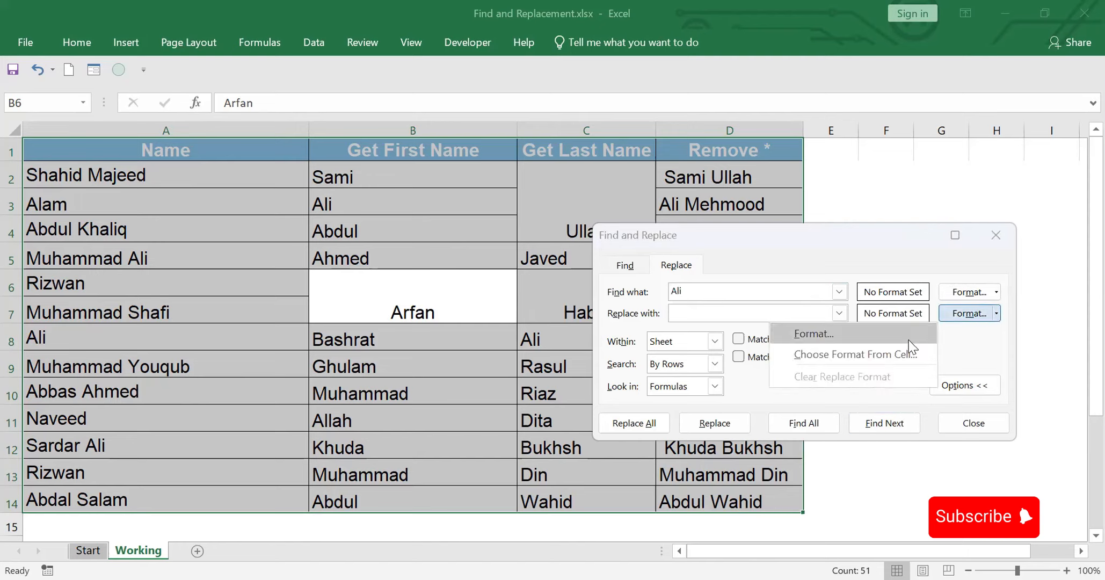
{"action": "left_click", "coordinate": [797, 335]}
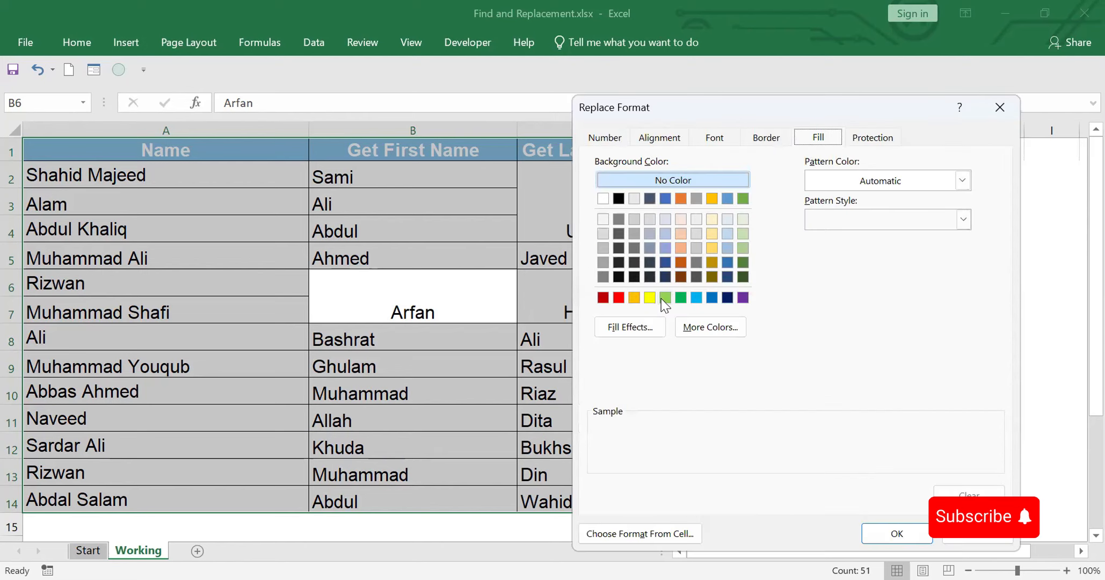
{"action": "left_click", "coordinate": [633, 298]}
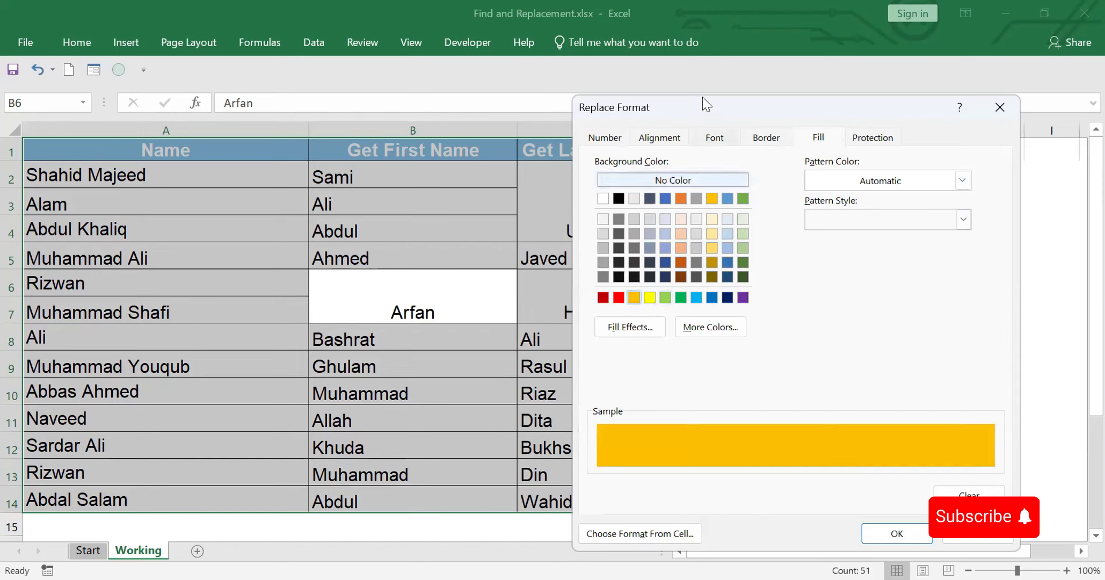
{"action": "left_click", "coordinate": [714, 139]}
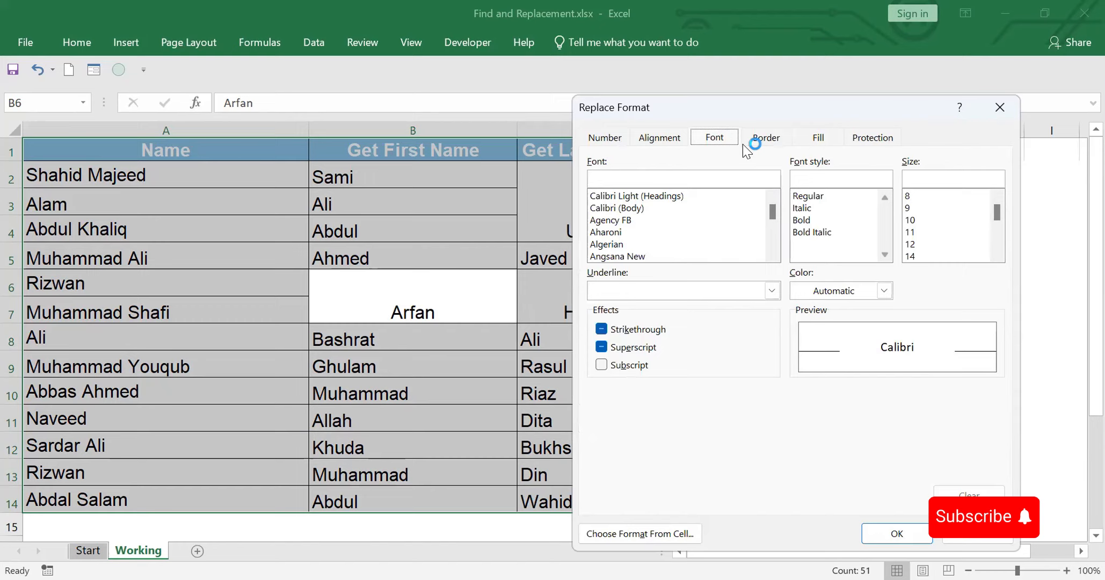
{"action": "left_click", "coordinate": [805, 209]}
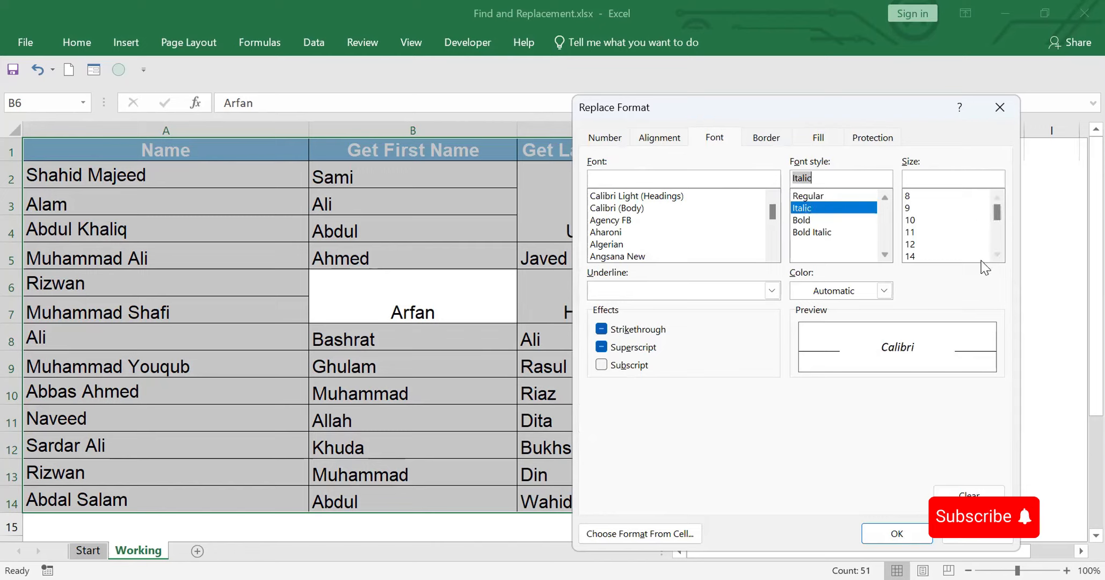
{"action": "left_click", "coordinate": [907, 198]}
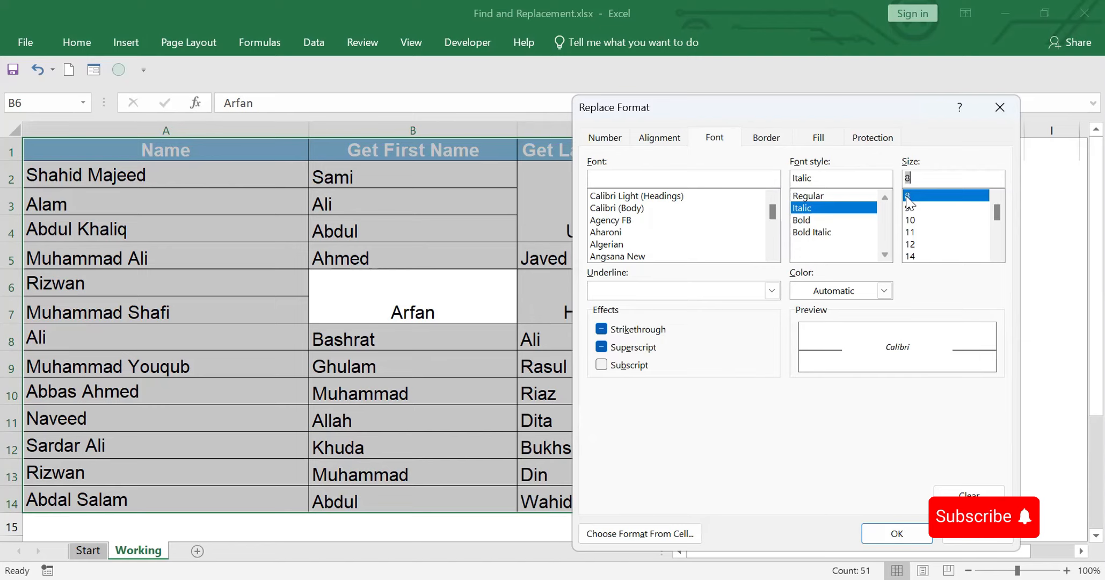
{"action": "left_click", "coordinate": [894, 533]}
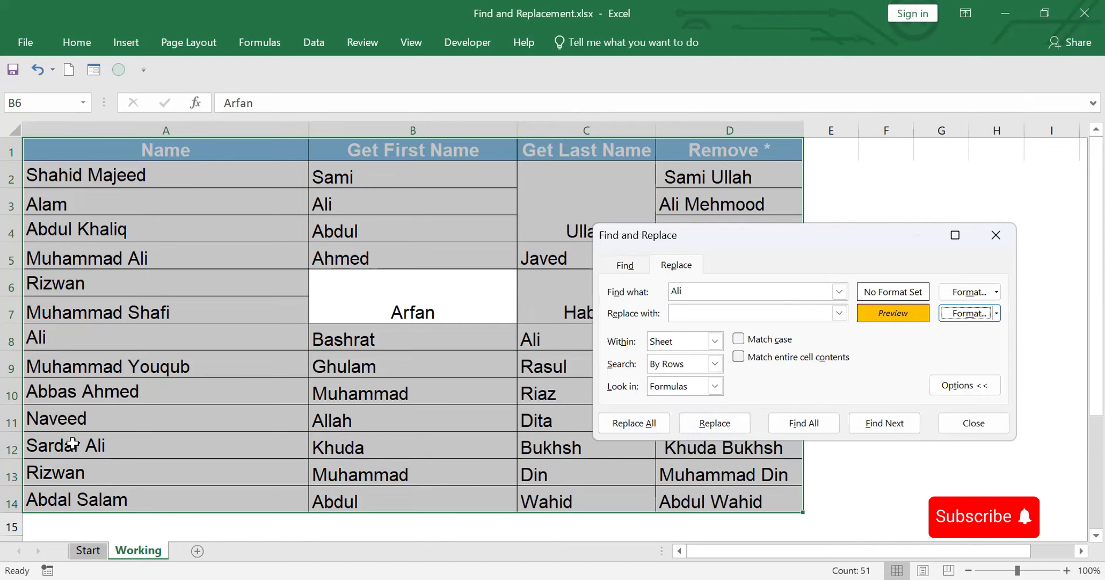
Replace all matches of the first name with Match entire cell contents left off
{"action": "left_click", "coordinate": [738, 358]}
{"action": "left_click", "coordinate": [739, 357]}
{"action": "left_click", "coordinate": [637, 426]}
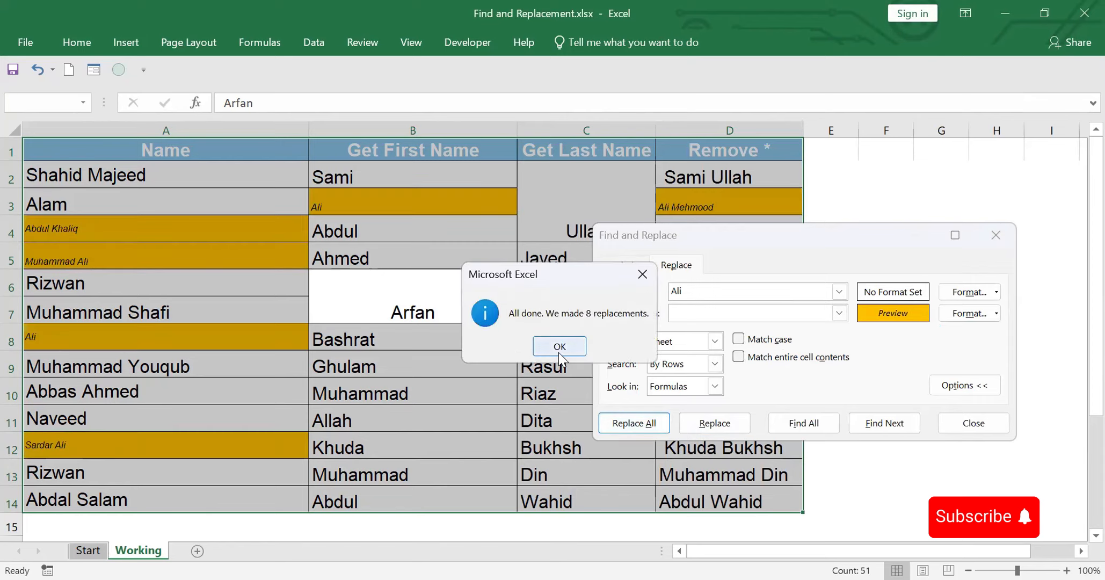
{"action": "left_click", "coordinate": [561, 348]}
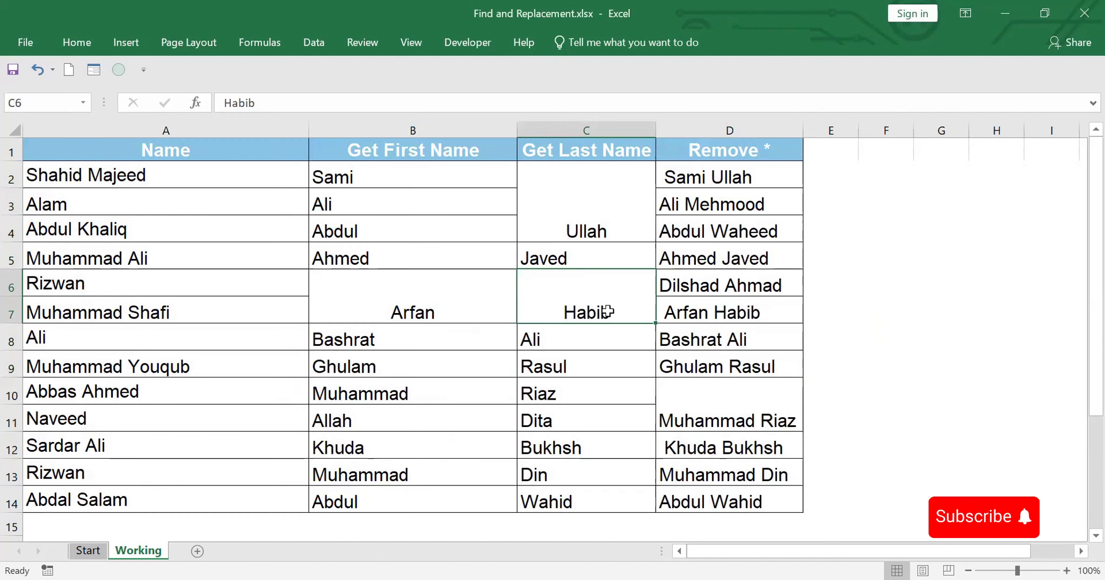
Select the whole table, open Find and Replace, and set the format to find to merged cells
{"action": "left_click", "coordinate": [244, 245]}
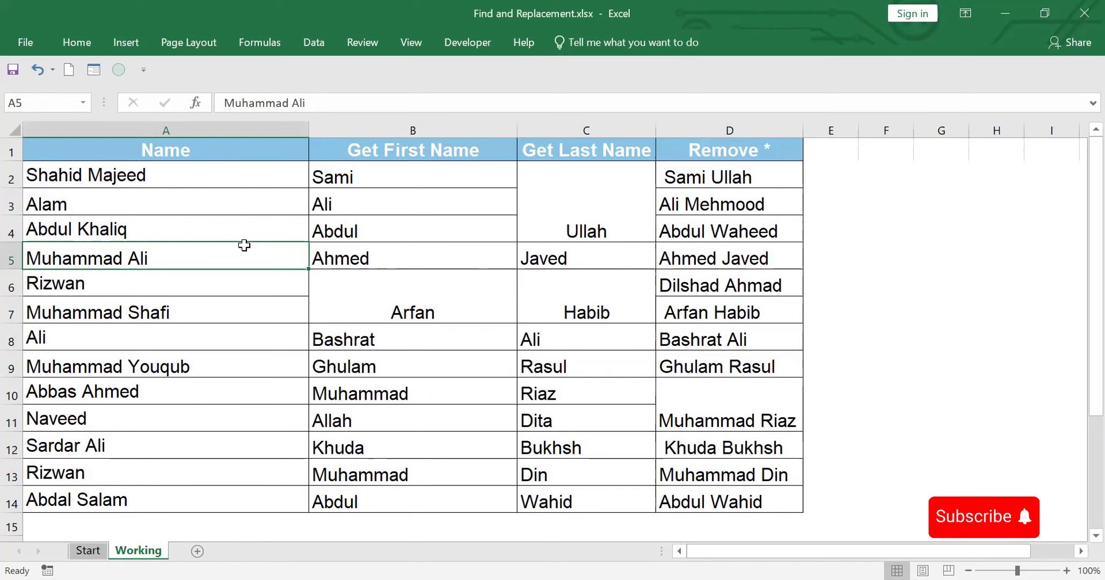
{"action": "key", "text": "ctrl+a"}
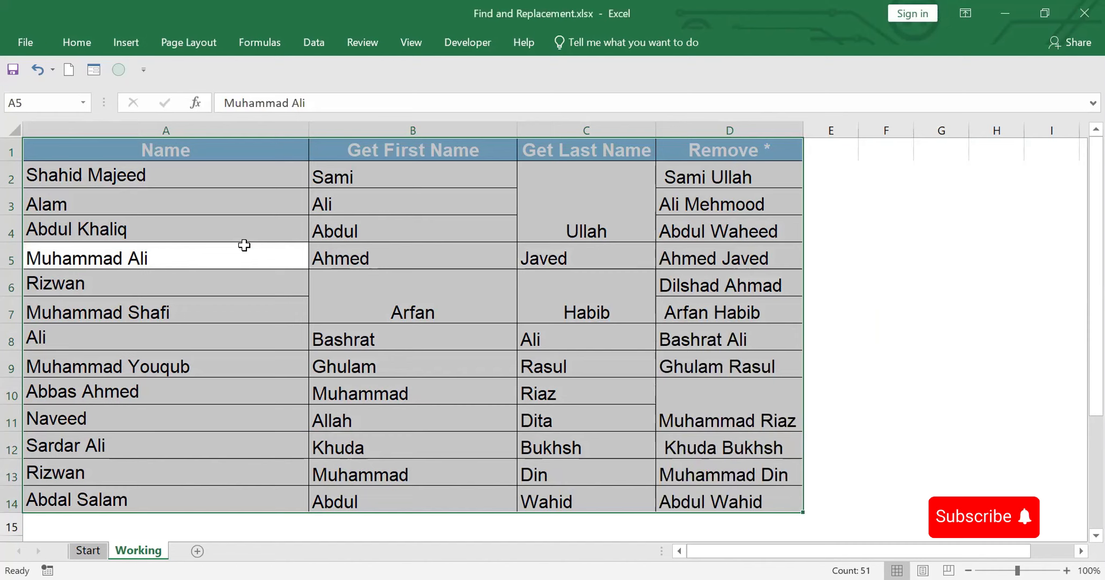
{"action": "key", "text": "ctrl+h"}
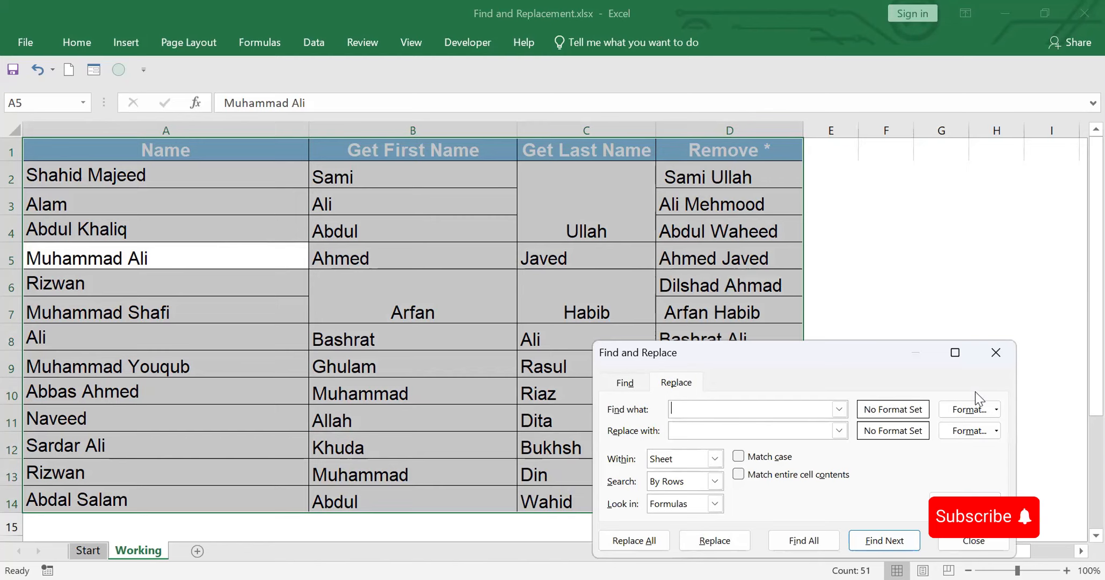
{"action": "left_click", "coordinate": [996, 408]}
{"action": "left_click", "coordinate": [996, 410]}
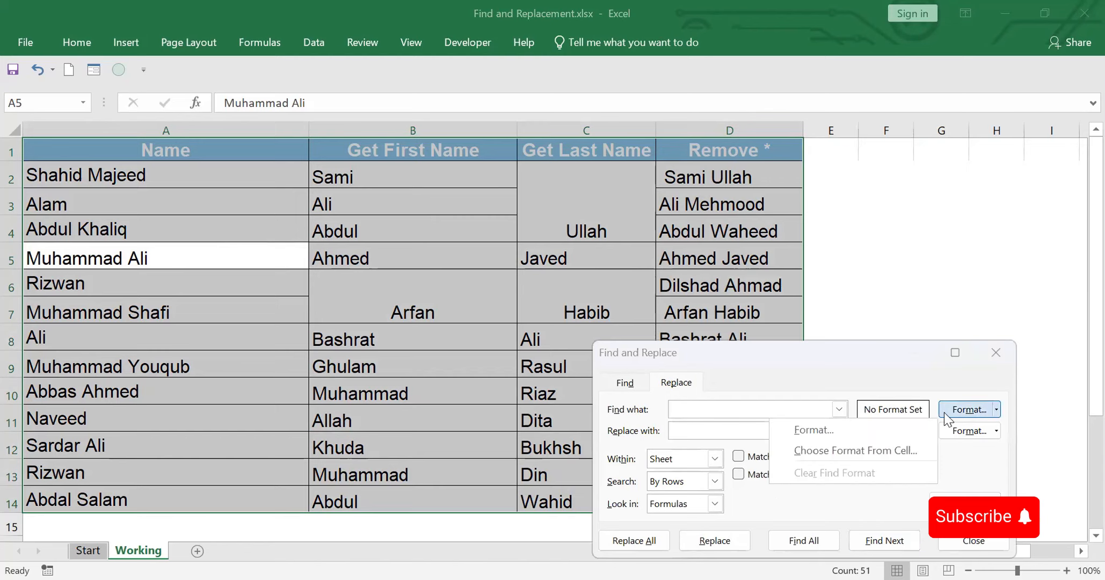
{"action": "left_click", "coordinate": [814, 428]}
{"action": "left_click", "coordinate": [678, 159]}
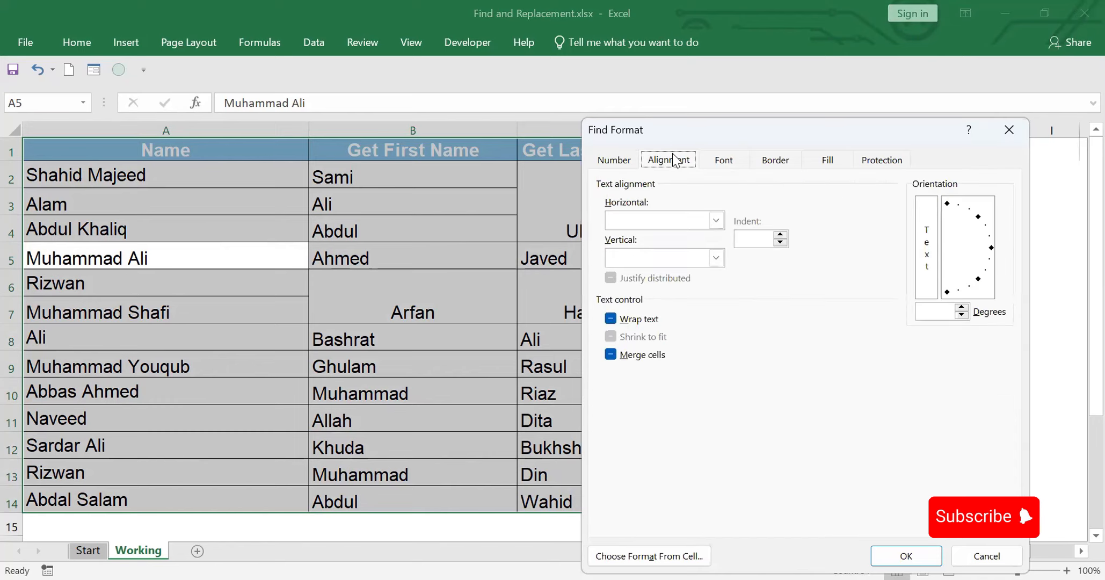
{"action": "left_click", "coordinate": [611, 355]}
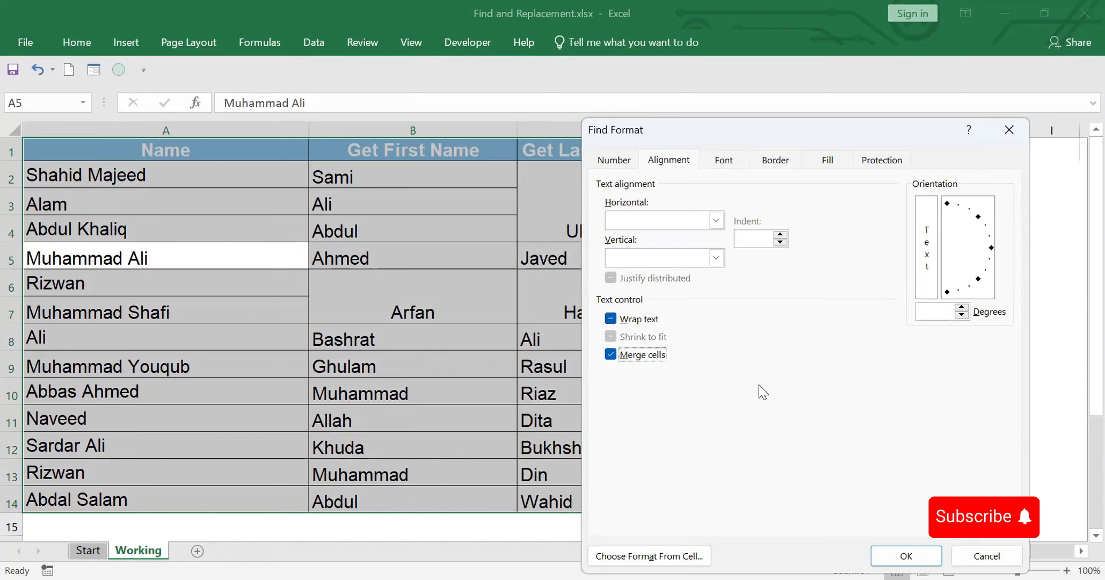
{"action": "left_click", "coordinate": [906, 557]}
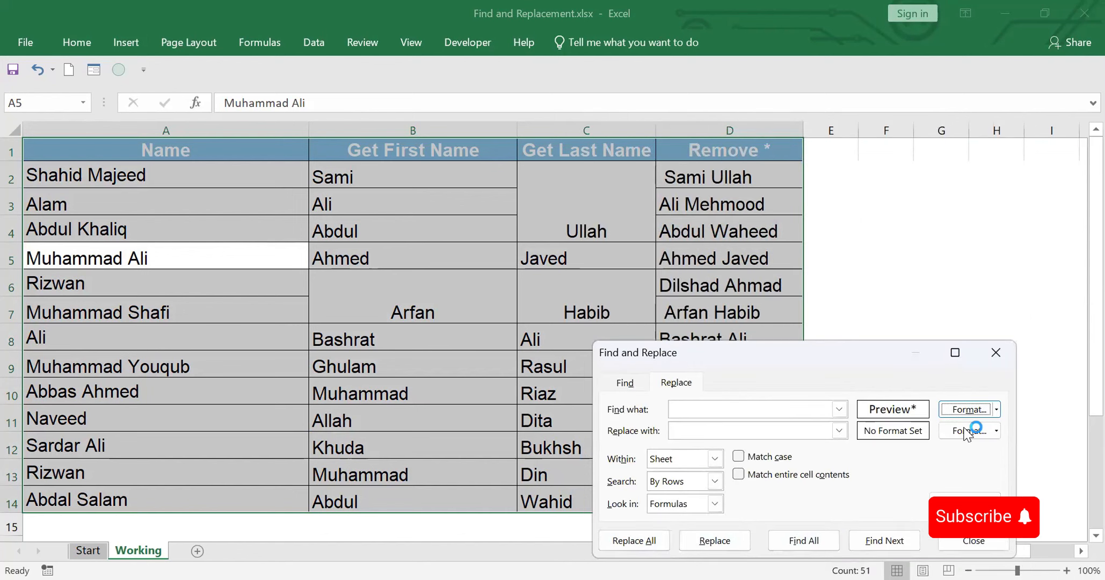
Set the replace format to a light gold fill with a bold font, and replace the format of all merged cells
{"action": "left_click", "coordinate": [996, 432]}
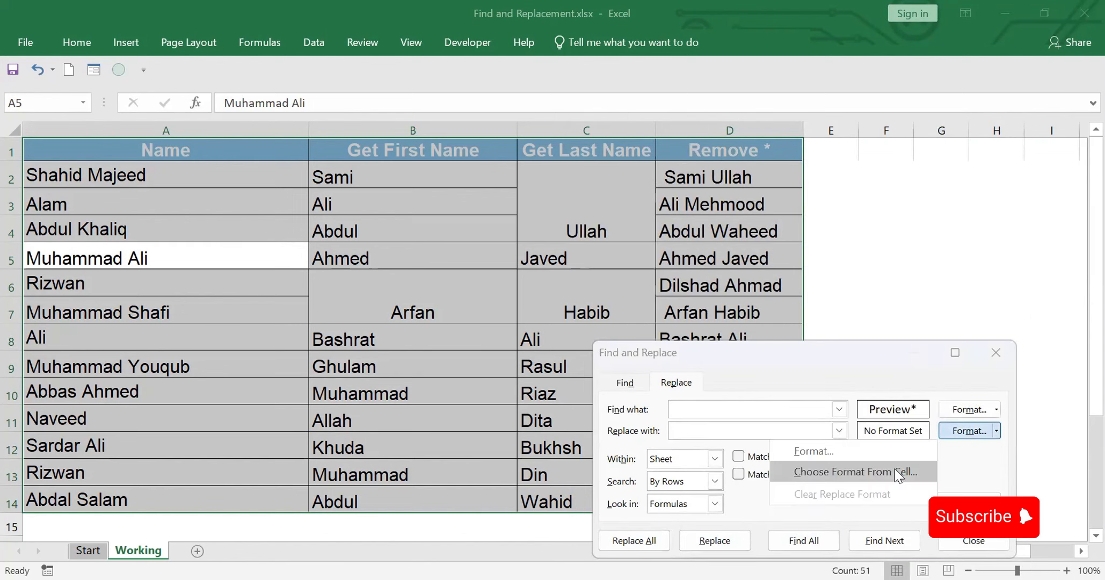
{"action": "left_click", "coordinate": [815, 454]}
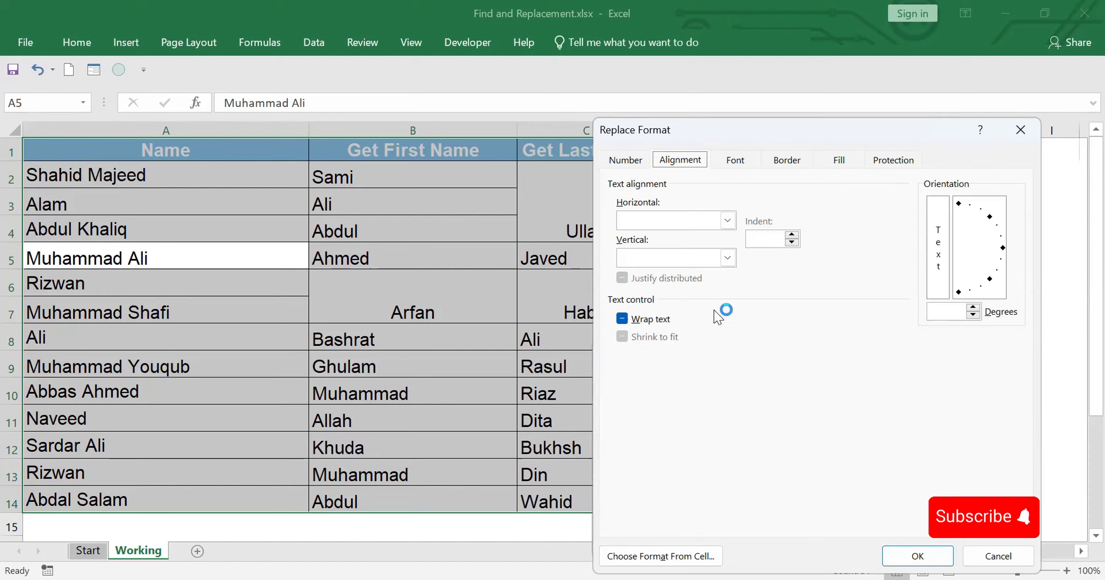
{"action": "left_click", "coordinate": [844, 160]}
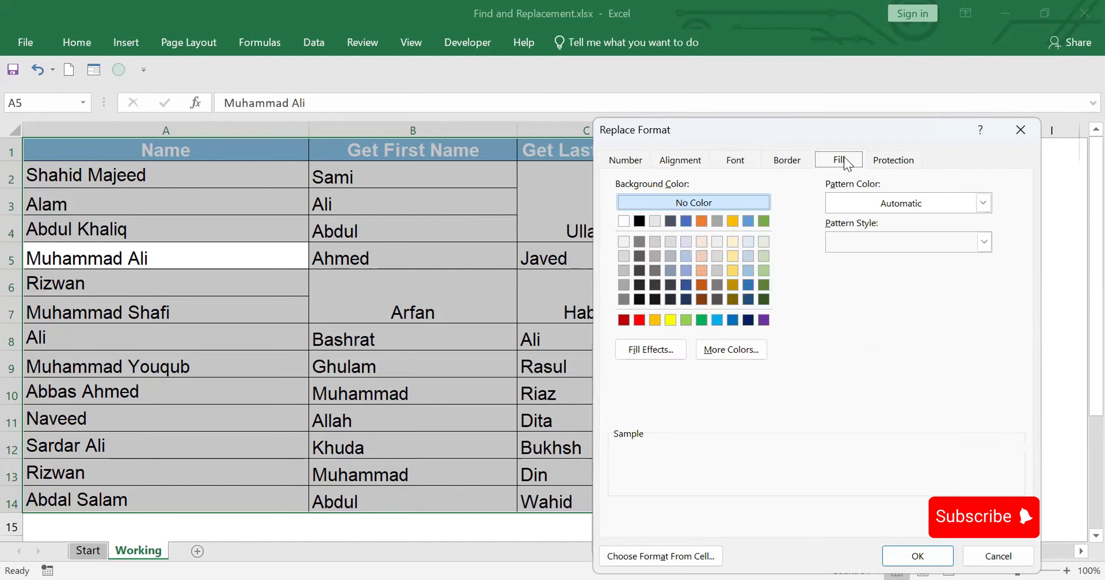
{"action": "left_click", "coordinate": [732, 270]}
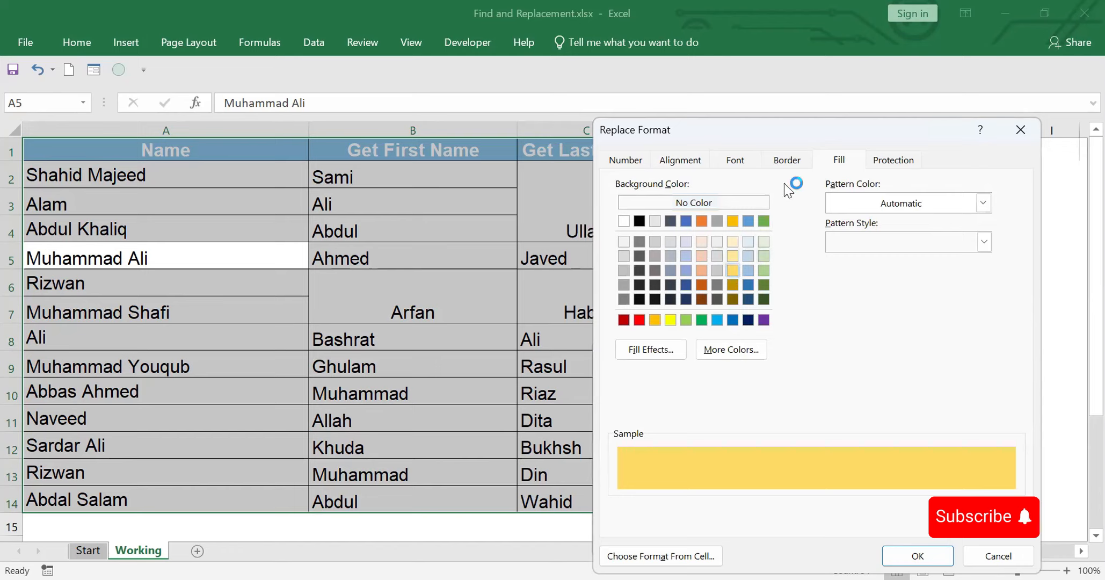
{"action": "left_click", "coordinate": [735, 161]}
{"action": "left_click", "coordinate": [822, 243]}
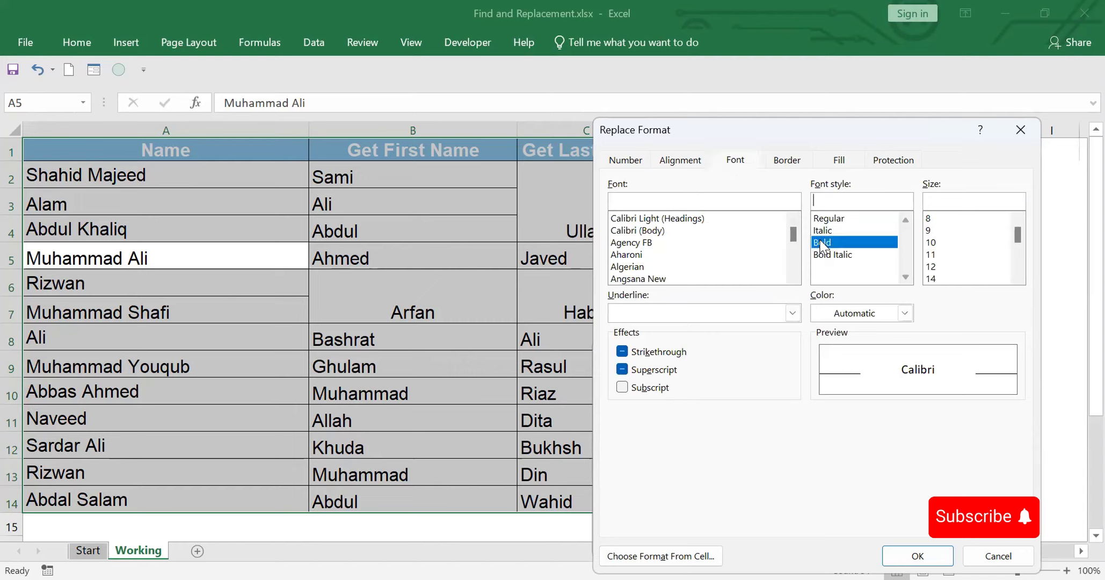
{"action": "left_click", "coordinate": [920, 556]}
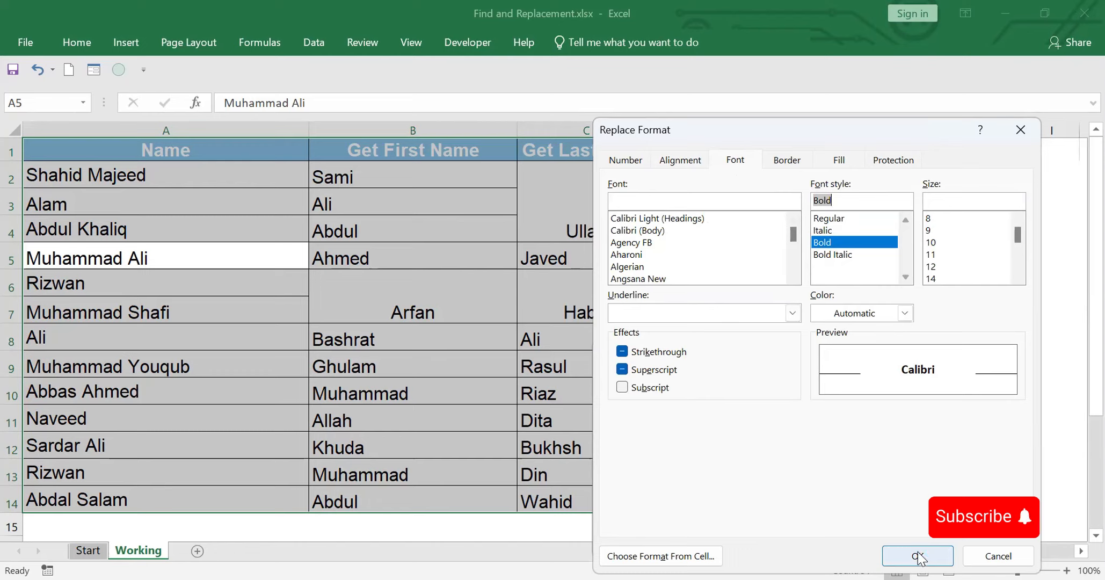
{"action": "left_click", "coordinate": [920, 557]}
{"action": "left_click", "coordinate": [920, 557]}
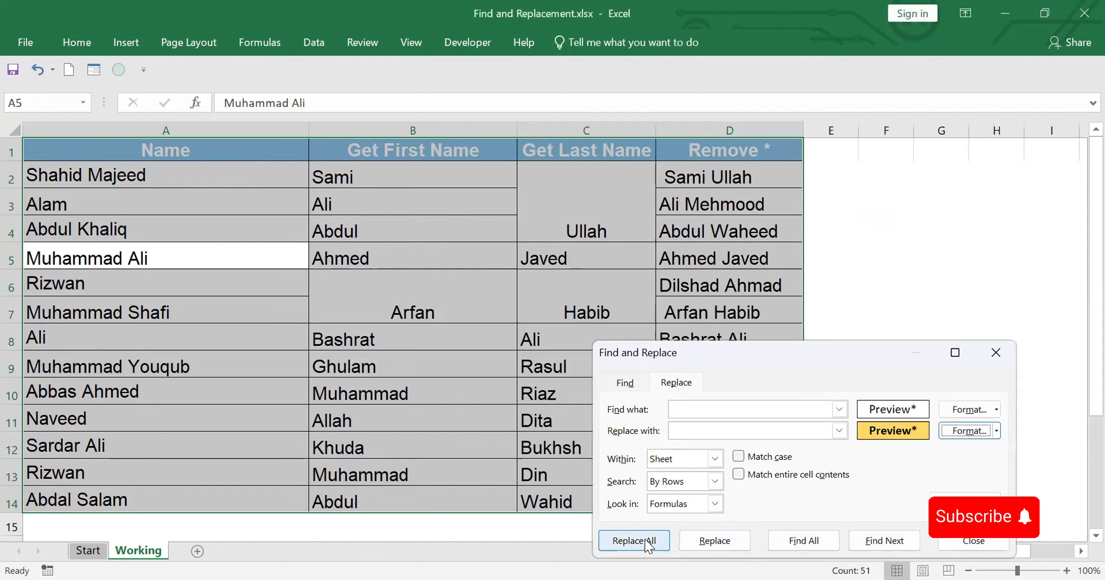
{"action": "left_click", "coordinate": [629, 542]}
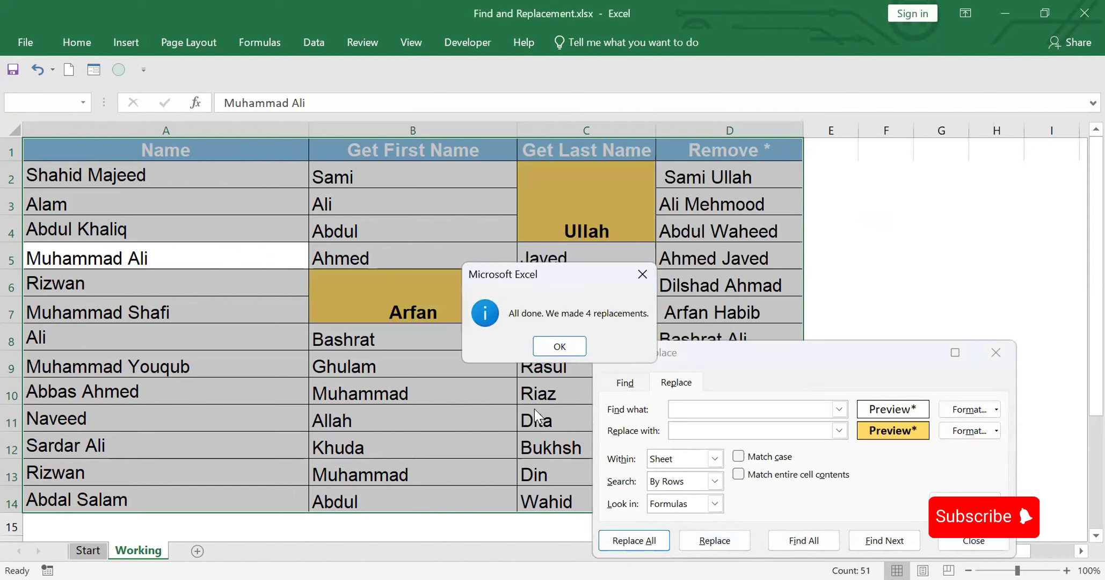
{"action": "left_click", "coordinate": [559, 347]}
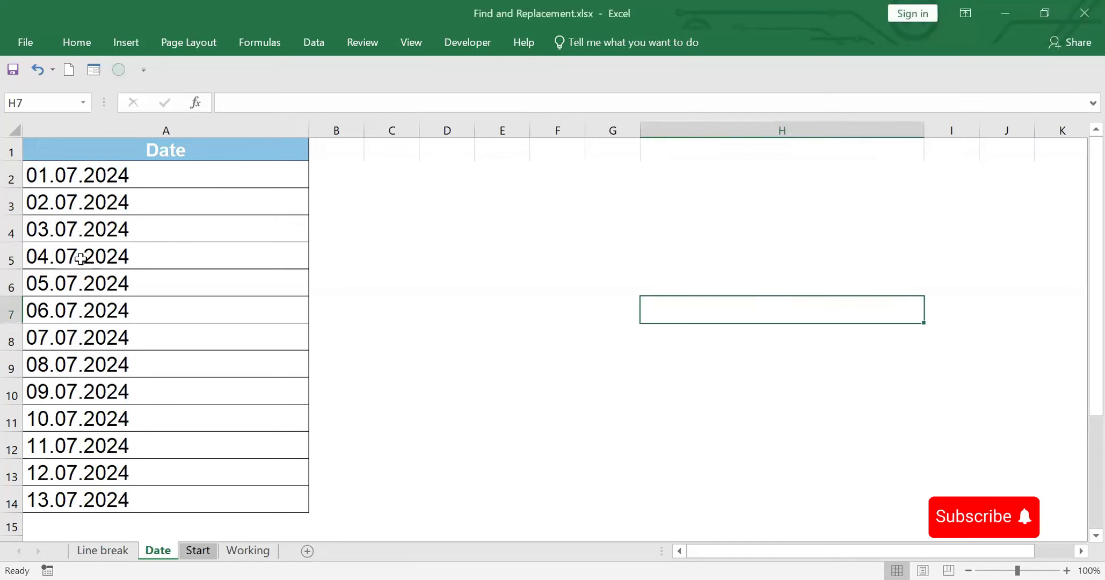
Select the dates in A2:A14 of the Date sheet and open Find and Replace
{"action": "left_click_drag", "start_coordinate": [92, 175], "coordinate": [92, 494]}
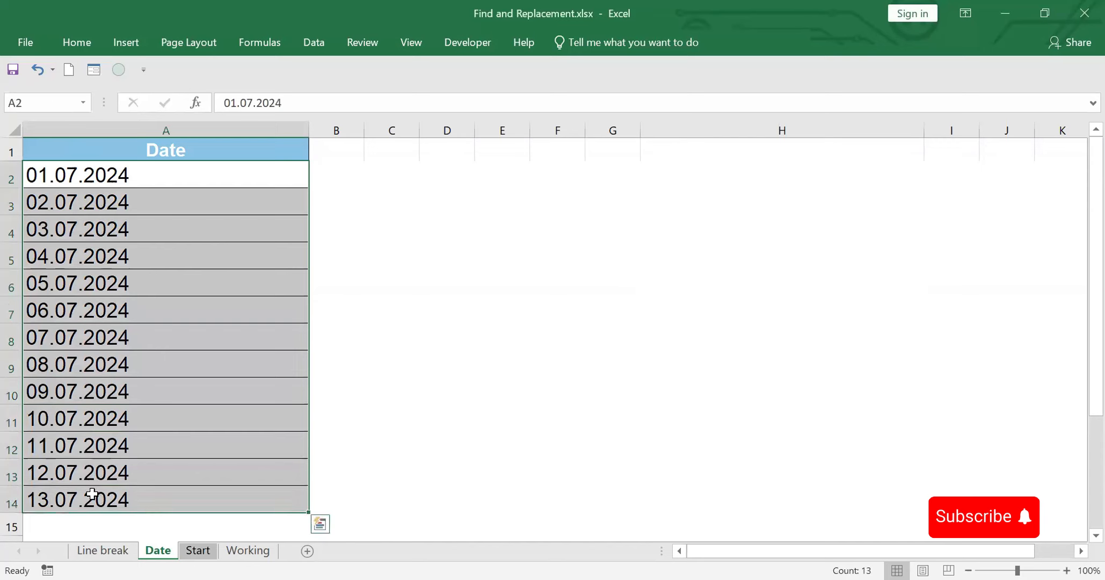
{"action": "key", "text": "ctrl+h"}
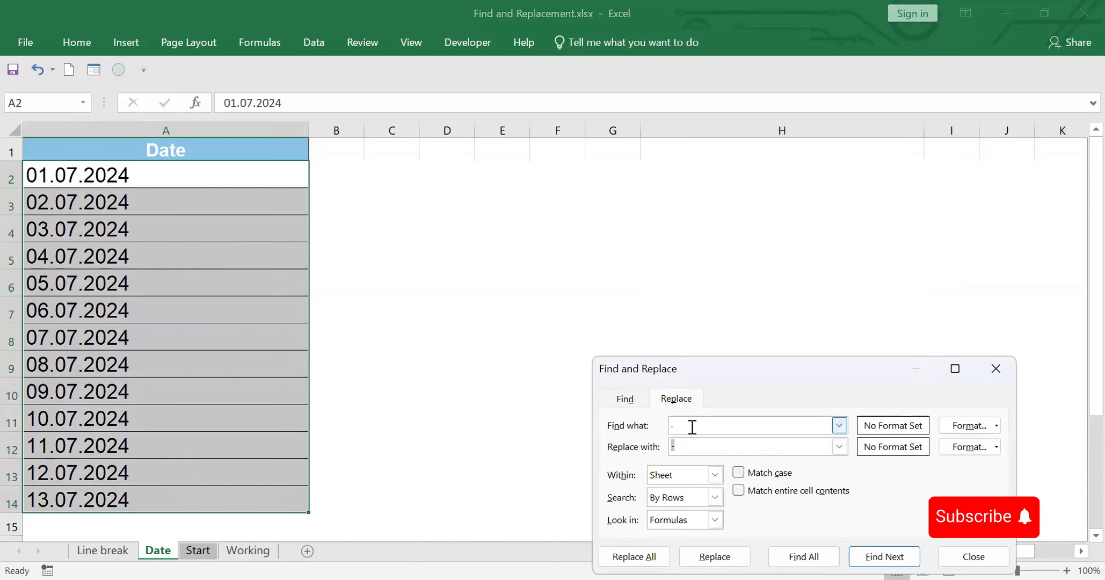